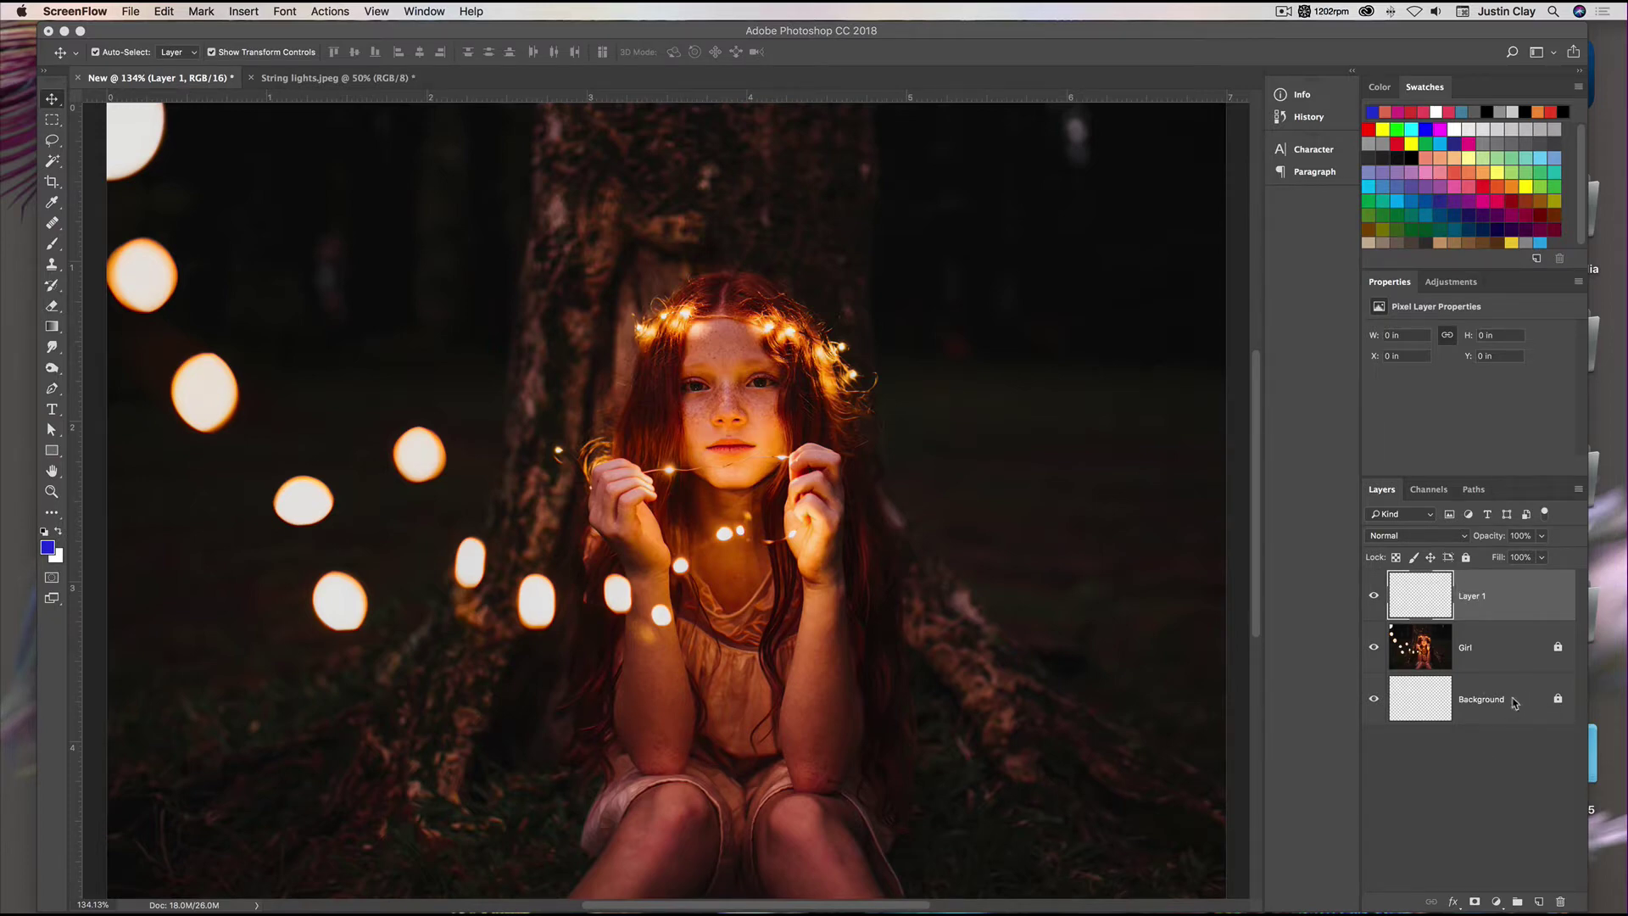
Step: Make Layer 1 the active layer and display the available adjustments
left_click(1494, 651)
left_click(1494, 651)
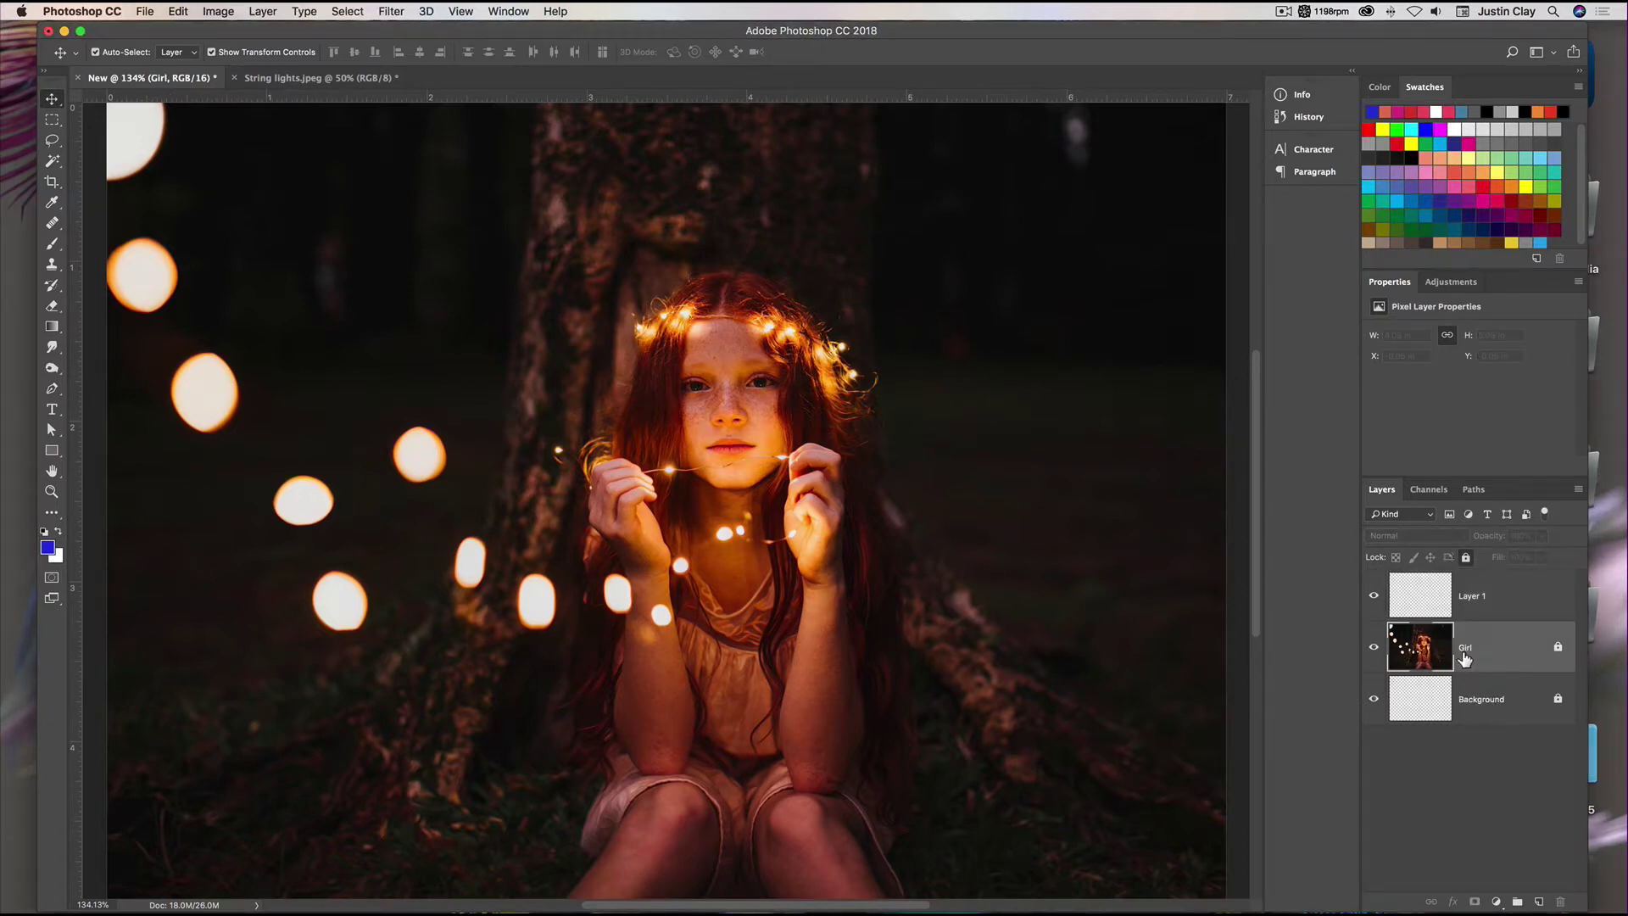
left_click(1525, 609)
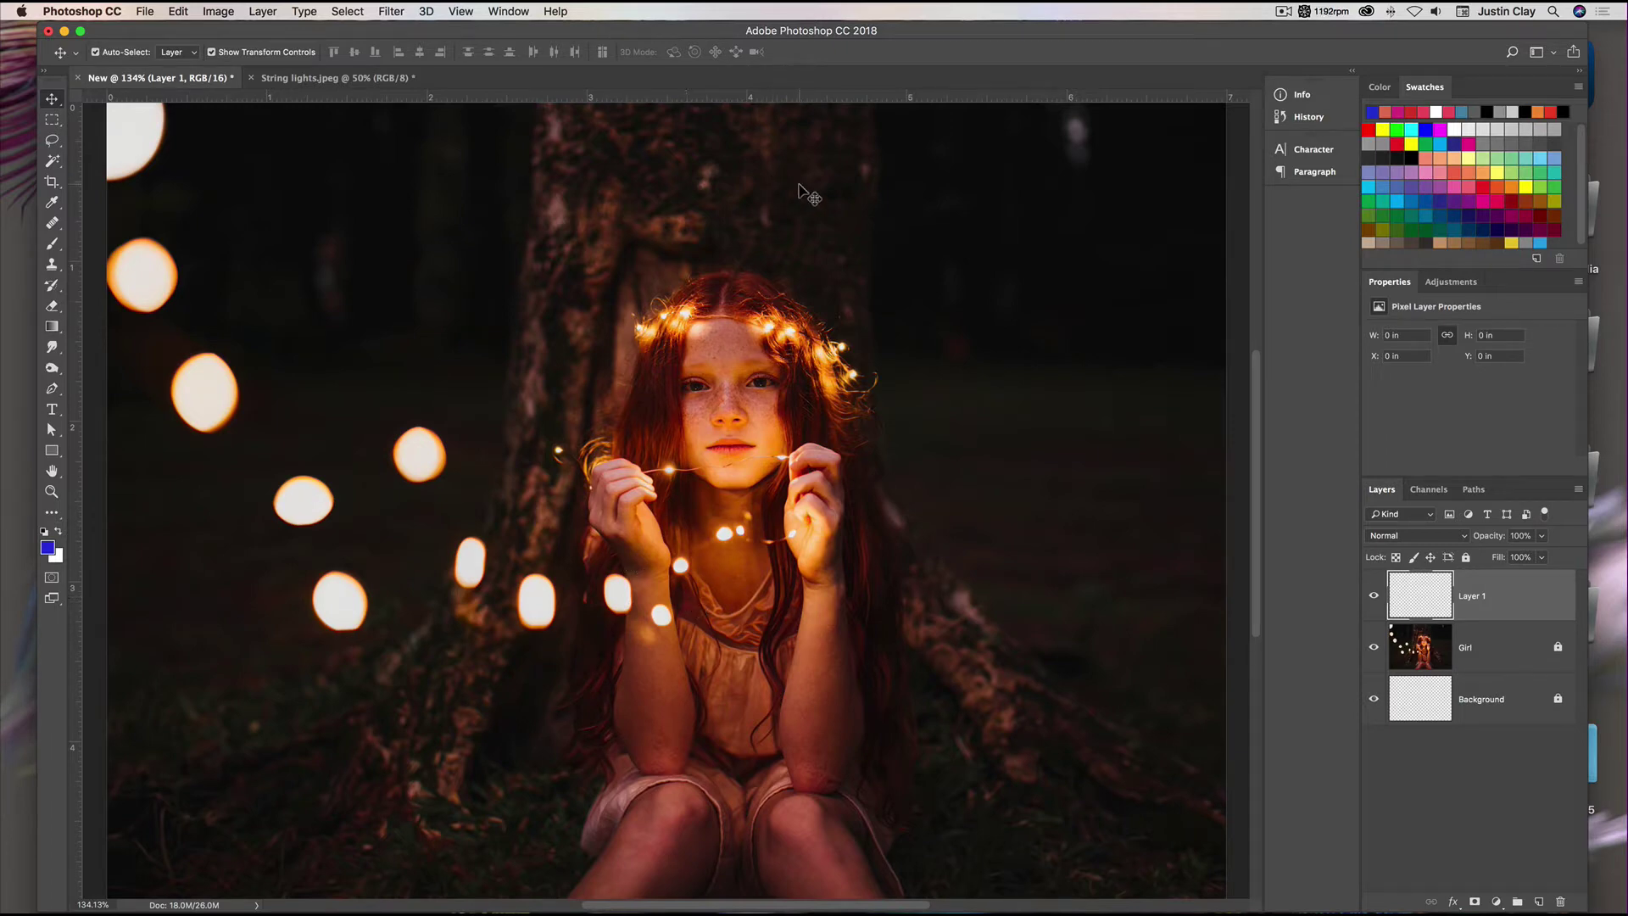
left_click(1453, 282)
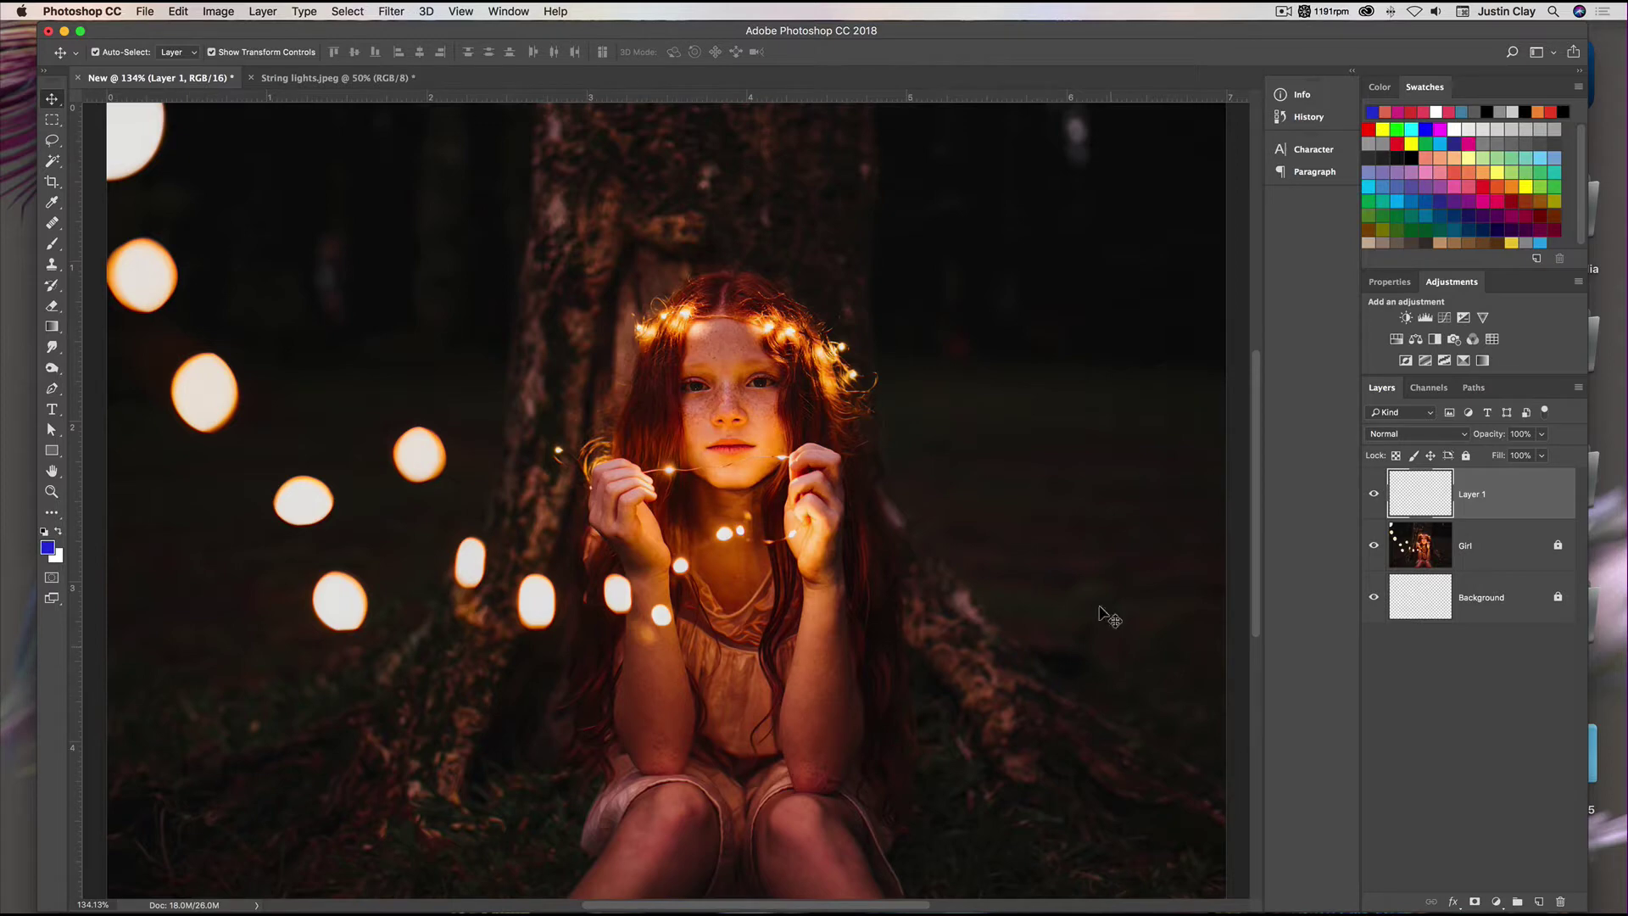
left_click(383, 10)
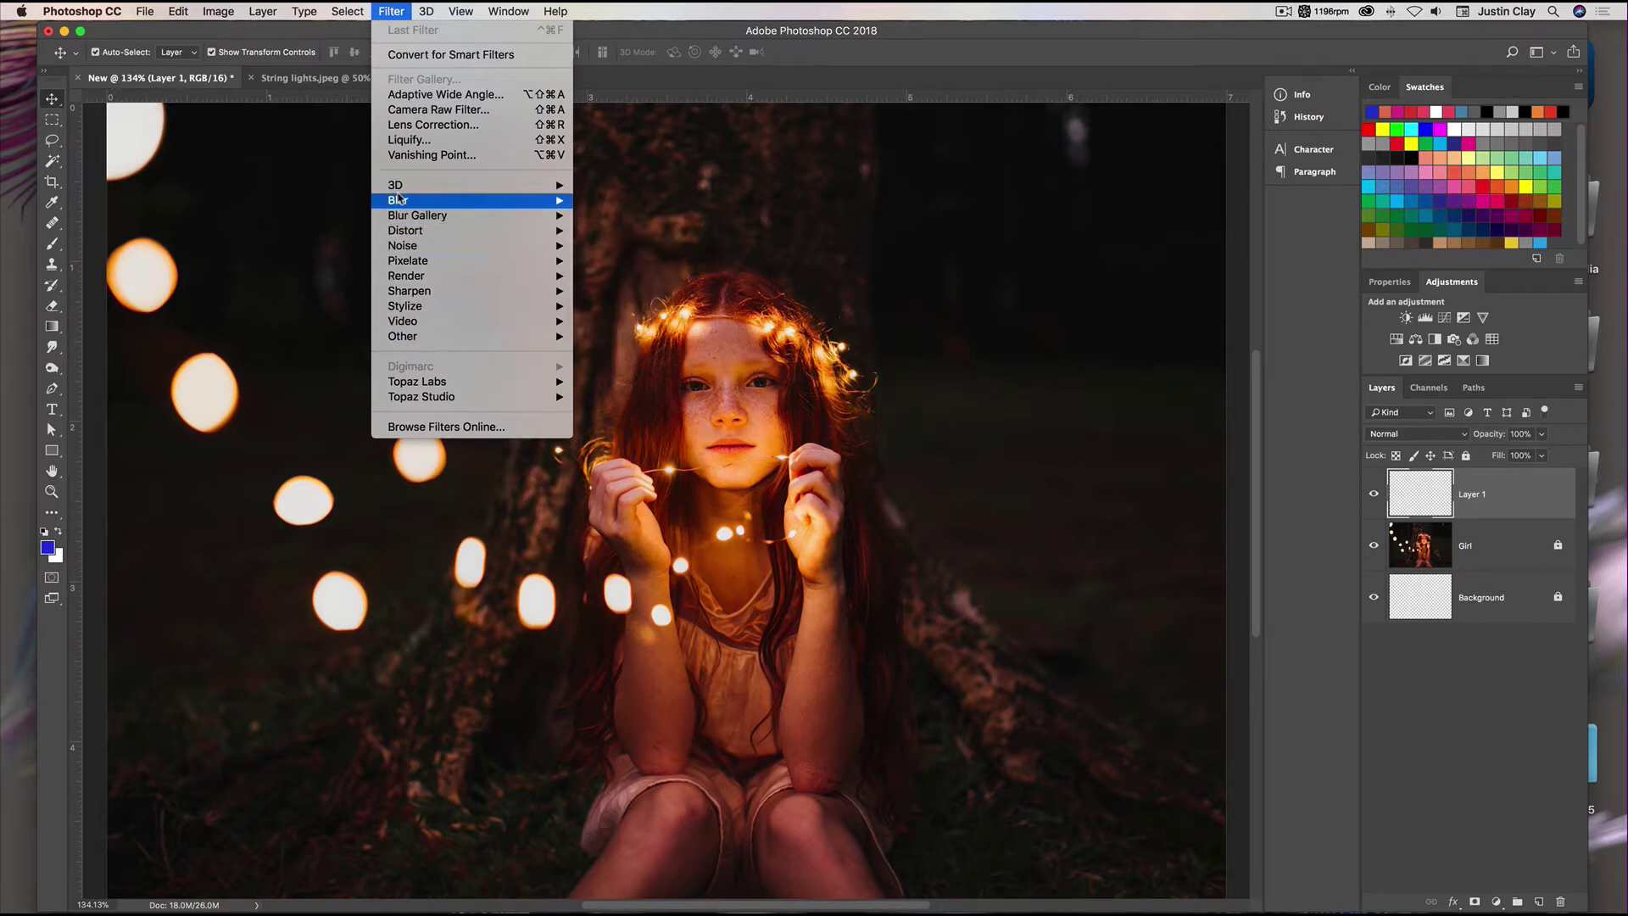
mouse_move(404, 185)
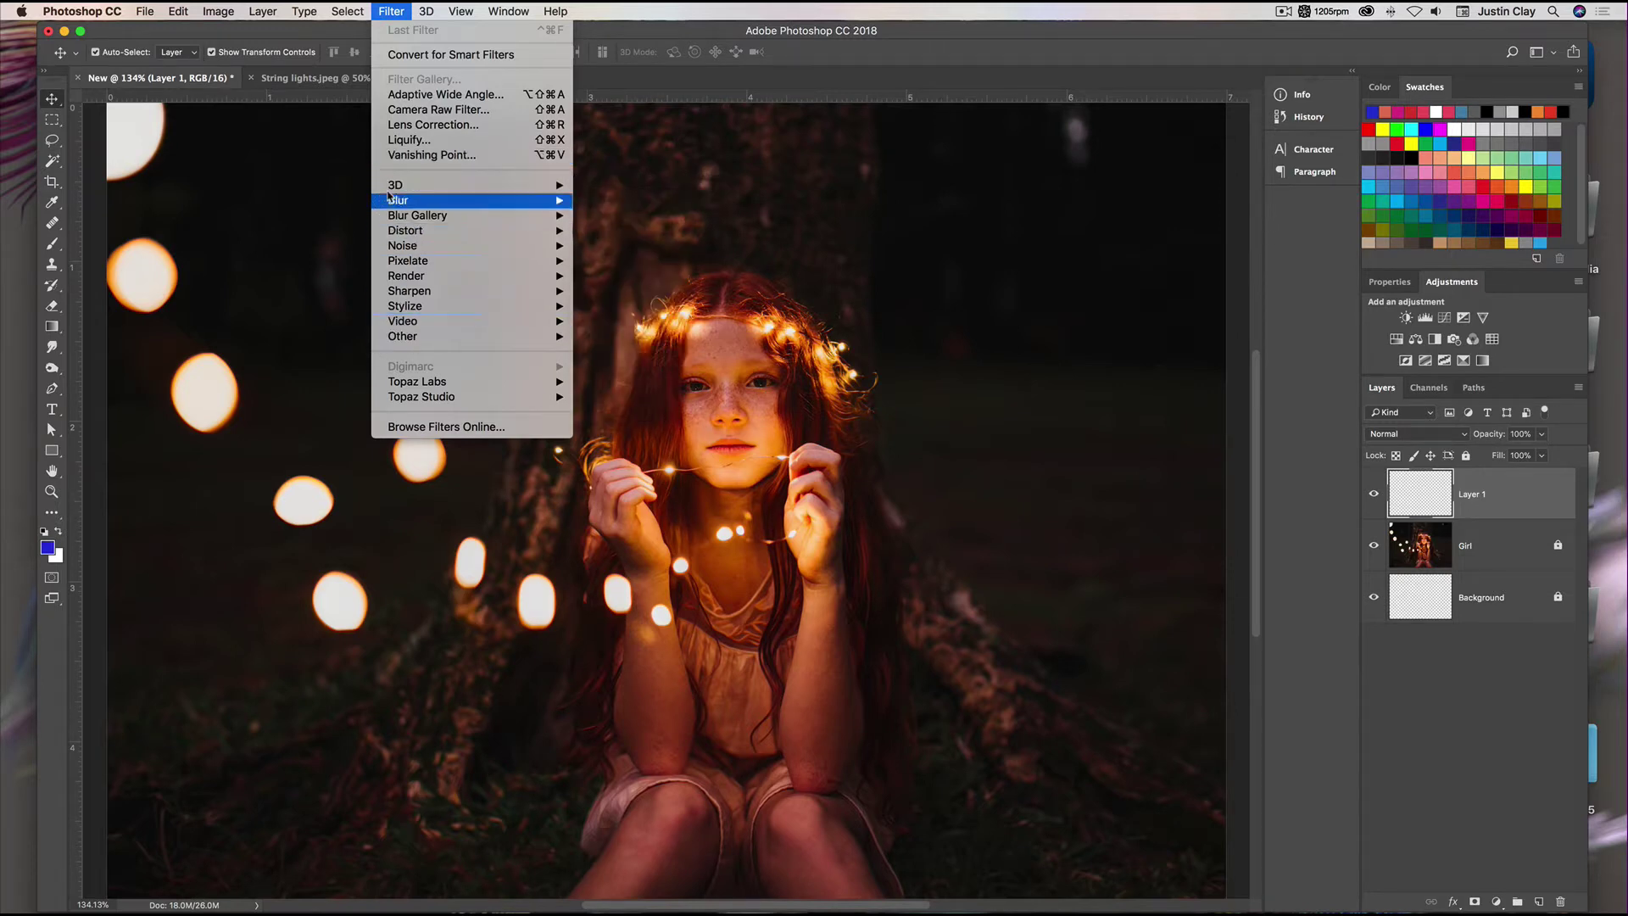
left_click(432, 111)
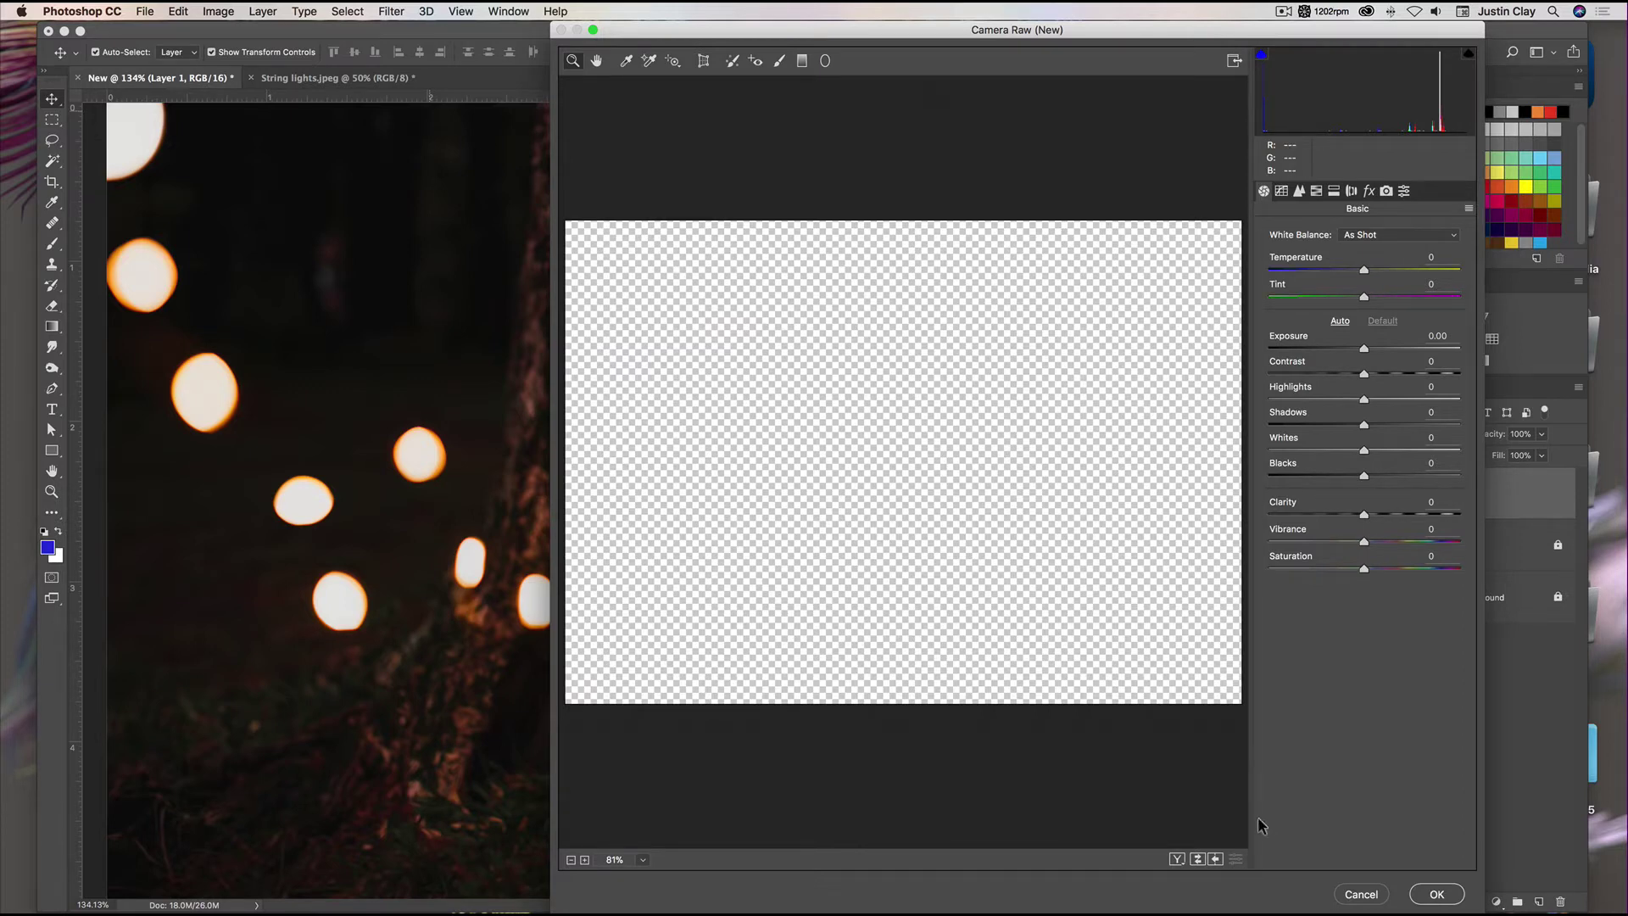
left_click(1361, 894)
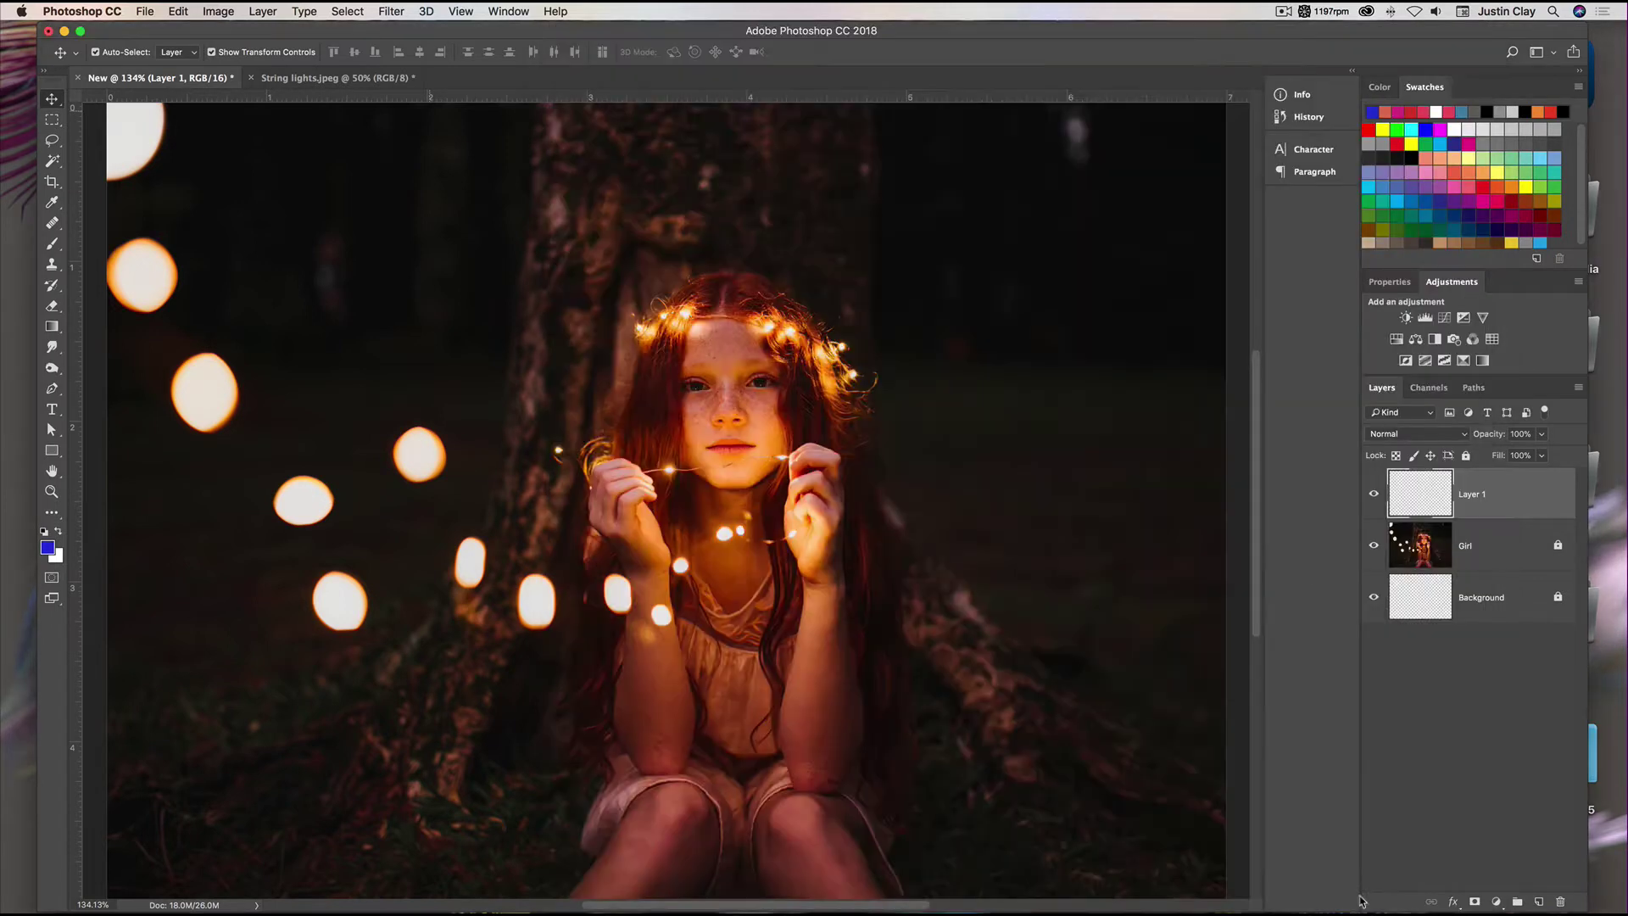
Step: Unlock the Girl layer, open it in the Camera Raw Filter and enlarge the filter window
left_click(1500, 550)
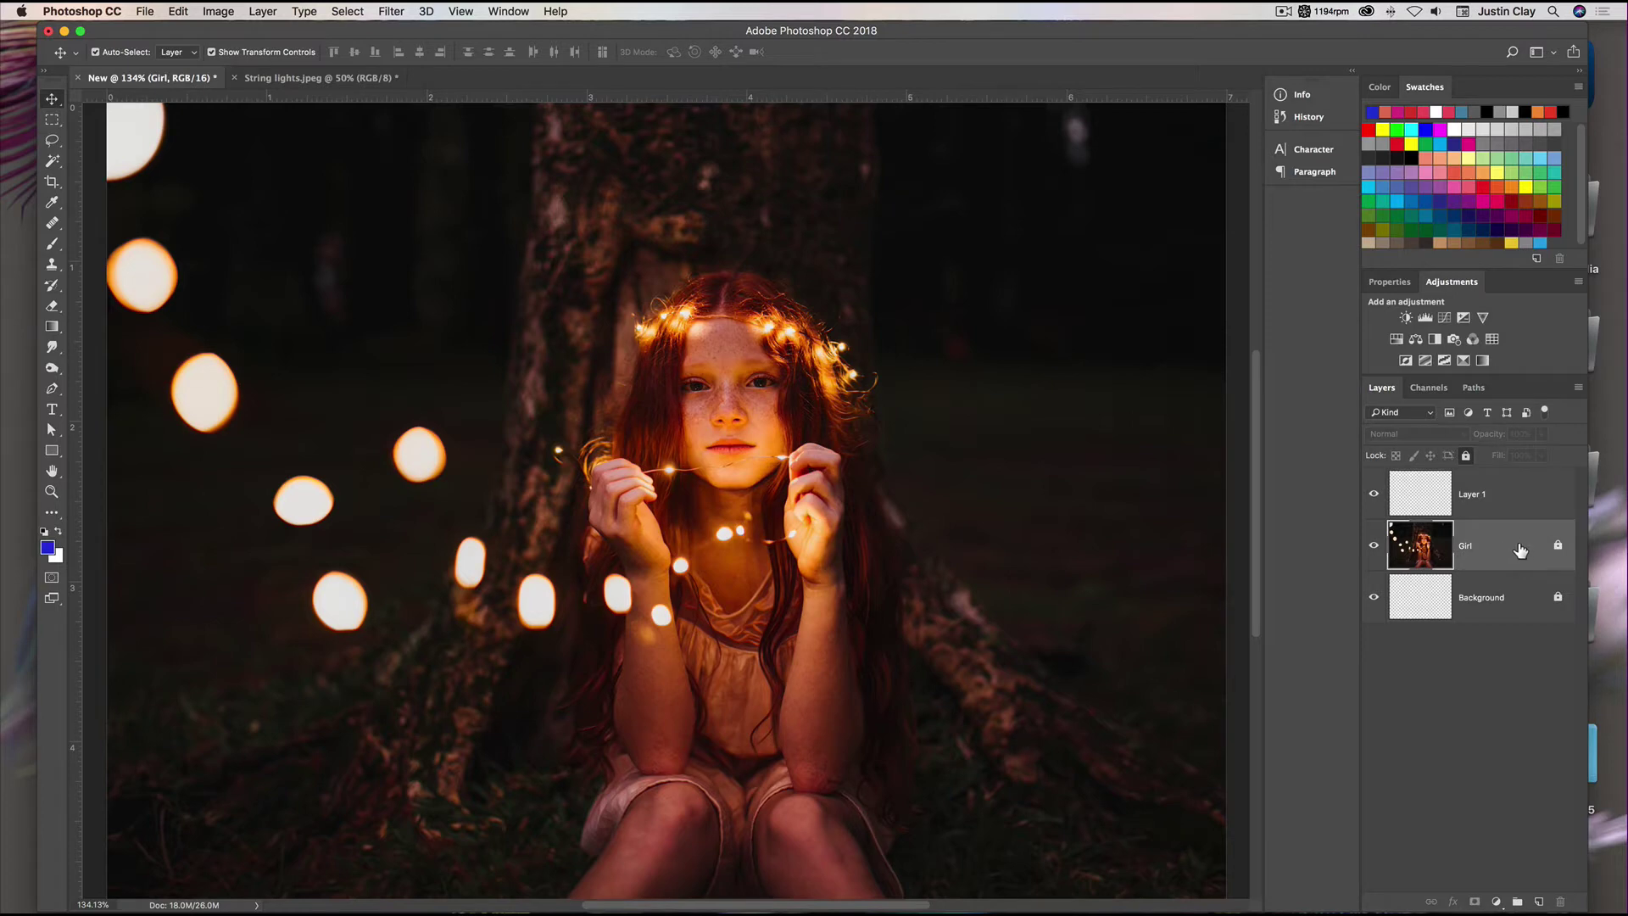
left_click(1558, 547)
left_click(396, 11)
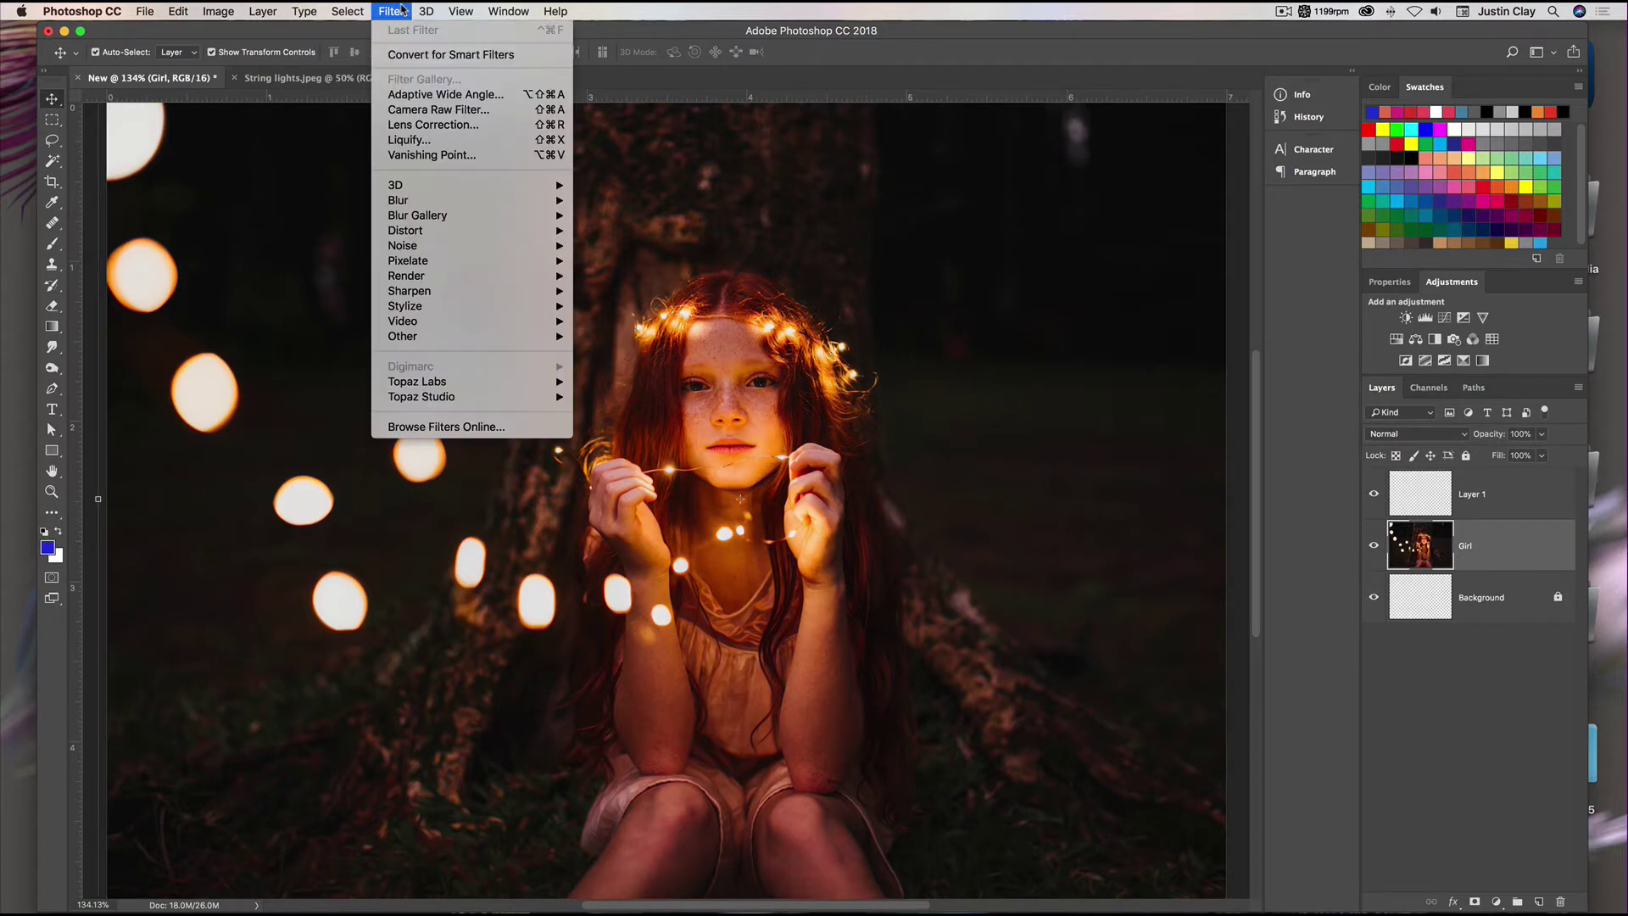
left_click(421, 111)
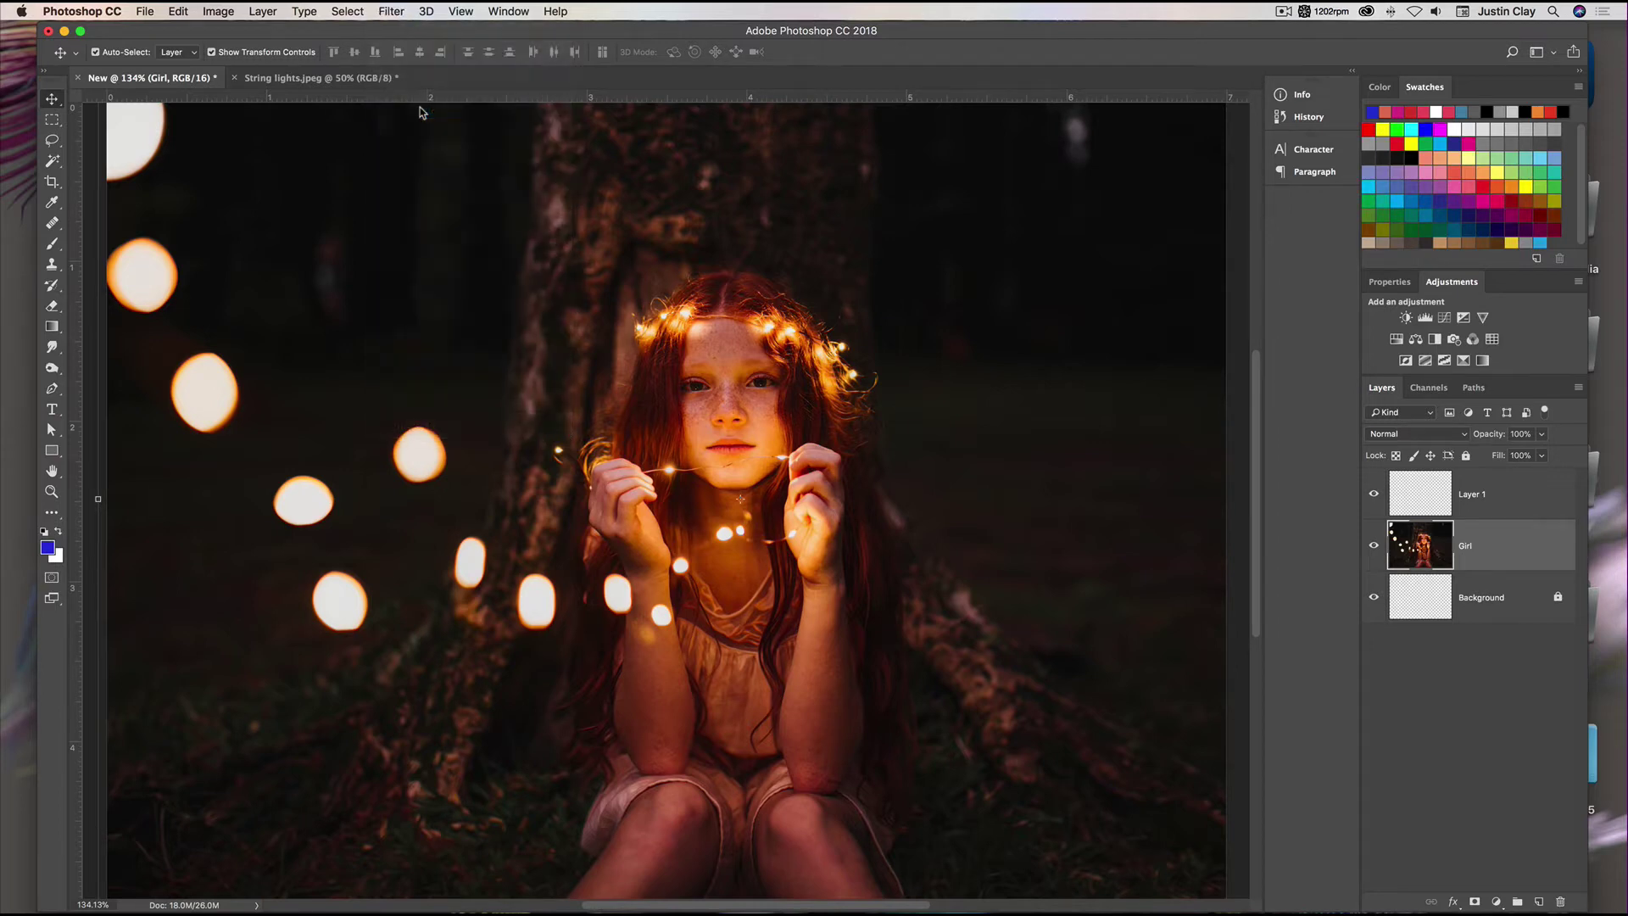
left_click_drag(1116, 41, 872, 16)
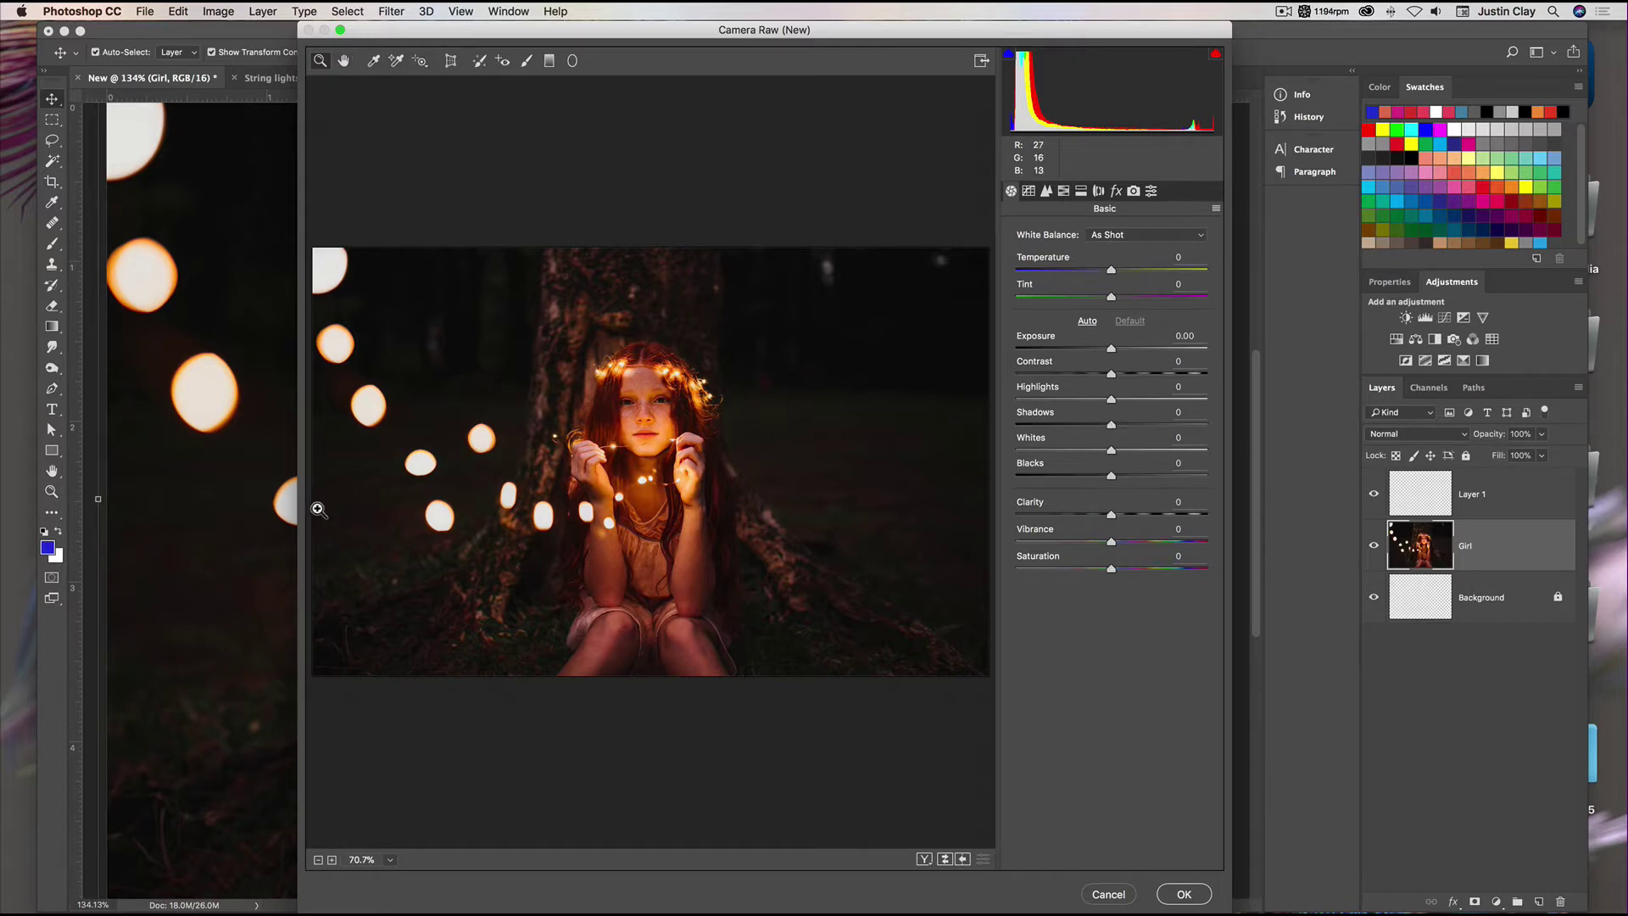
left_click_drag(266, 509, 127, 511)
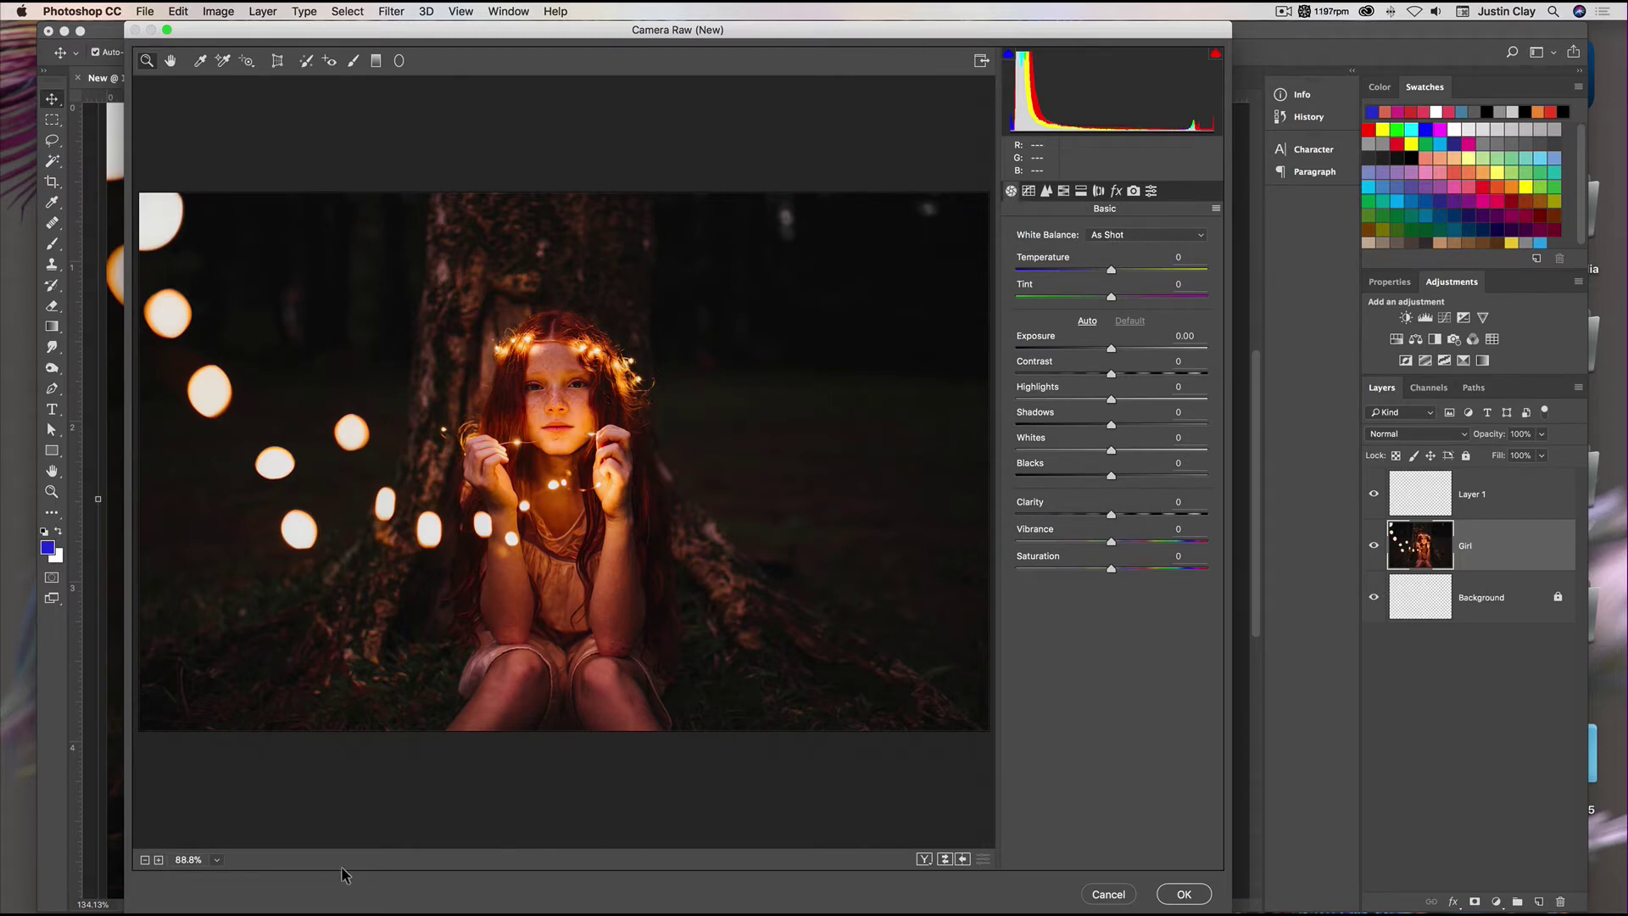
Step: Cycle through the side-by-side, split and stacked before/after views of the unedited Girl image
left_click(925, 860)
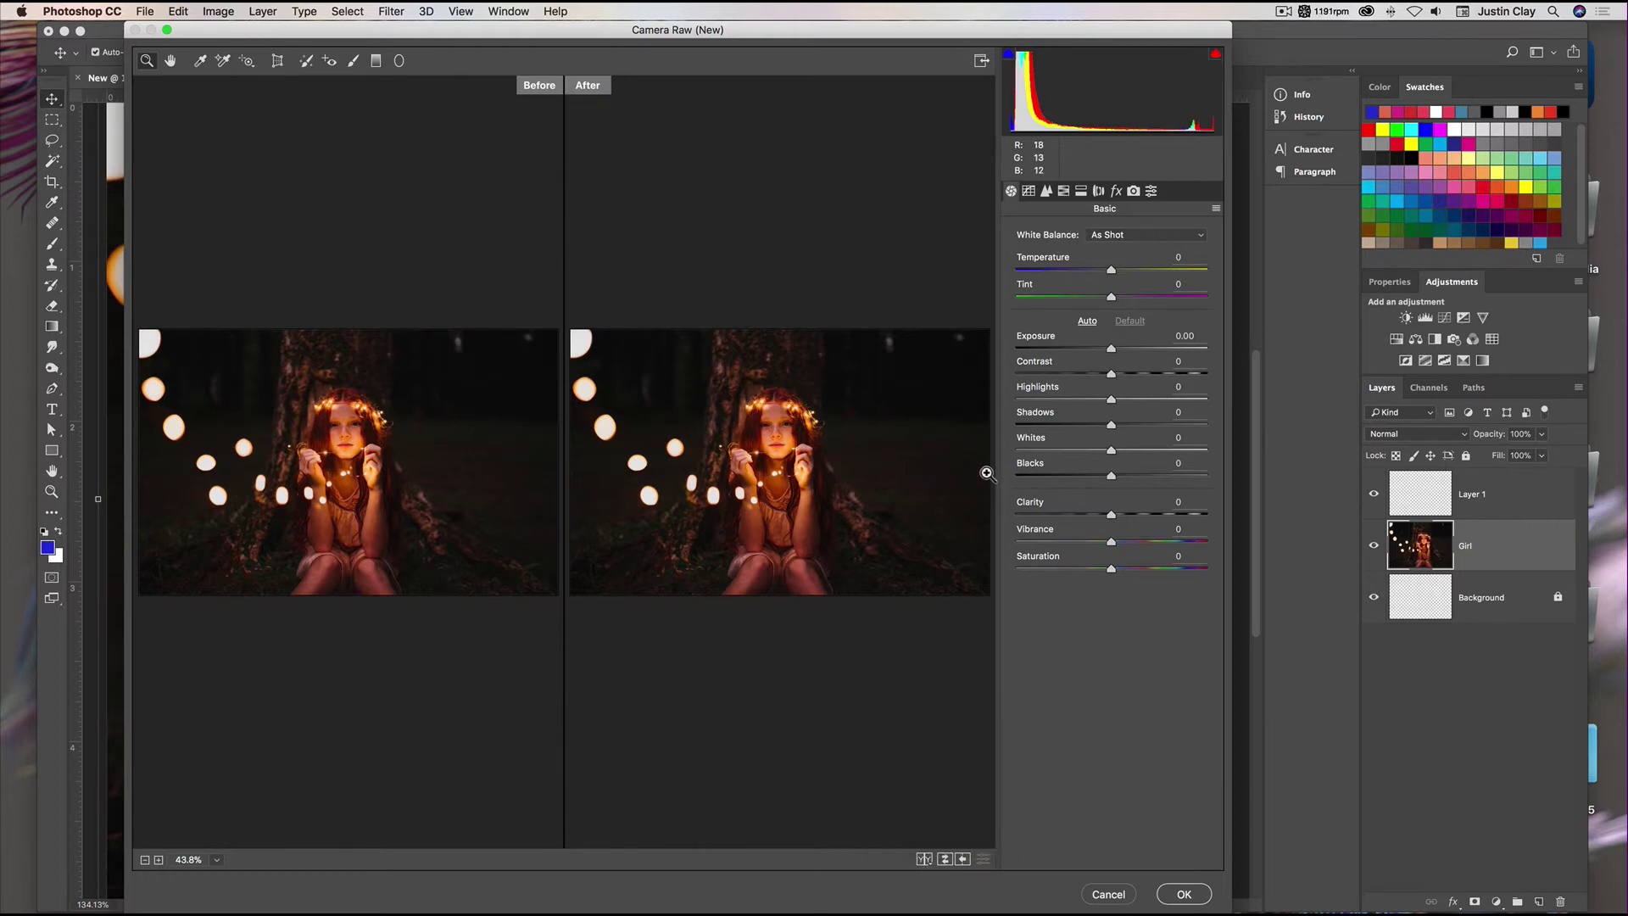
mouse_move(1115, 406)
left_mouse_down()
mouse_move(1209, 403)
mouse_move(1112, 408)
left_mouse_up()
left_click(925, 860)
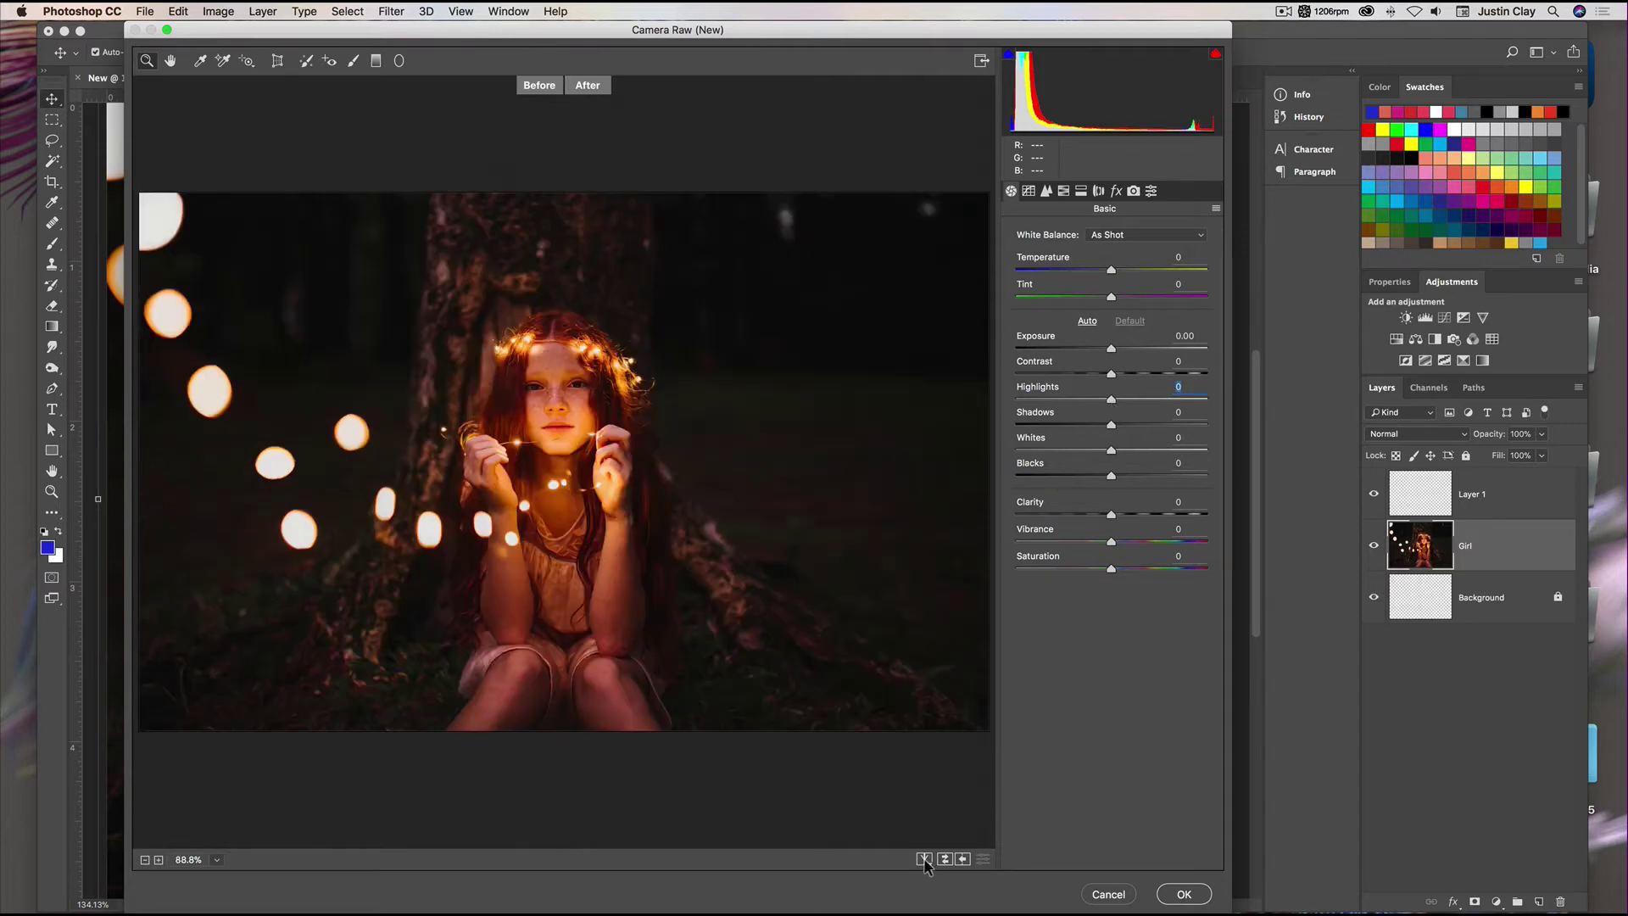
left_click(925, 859)
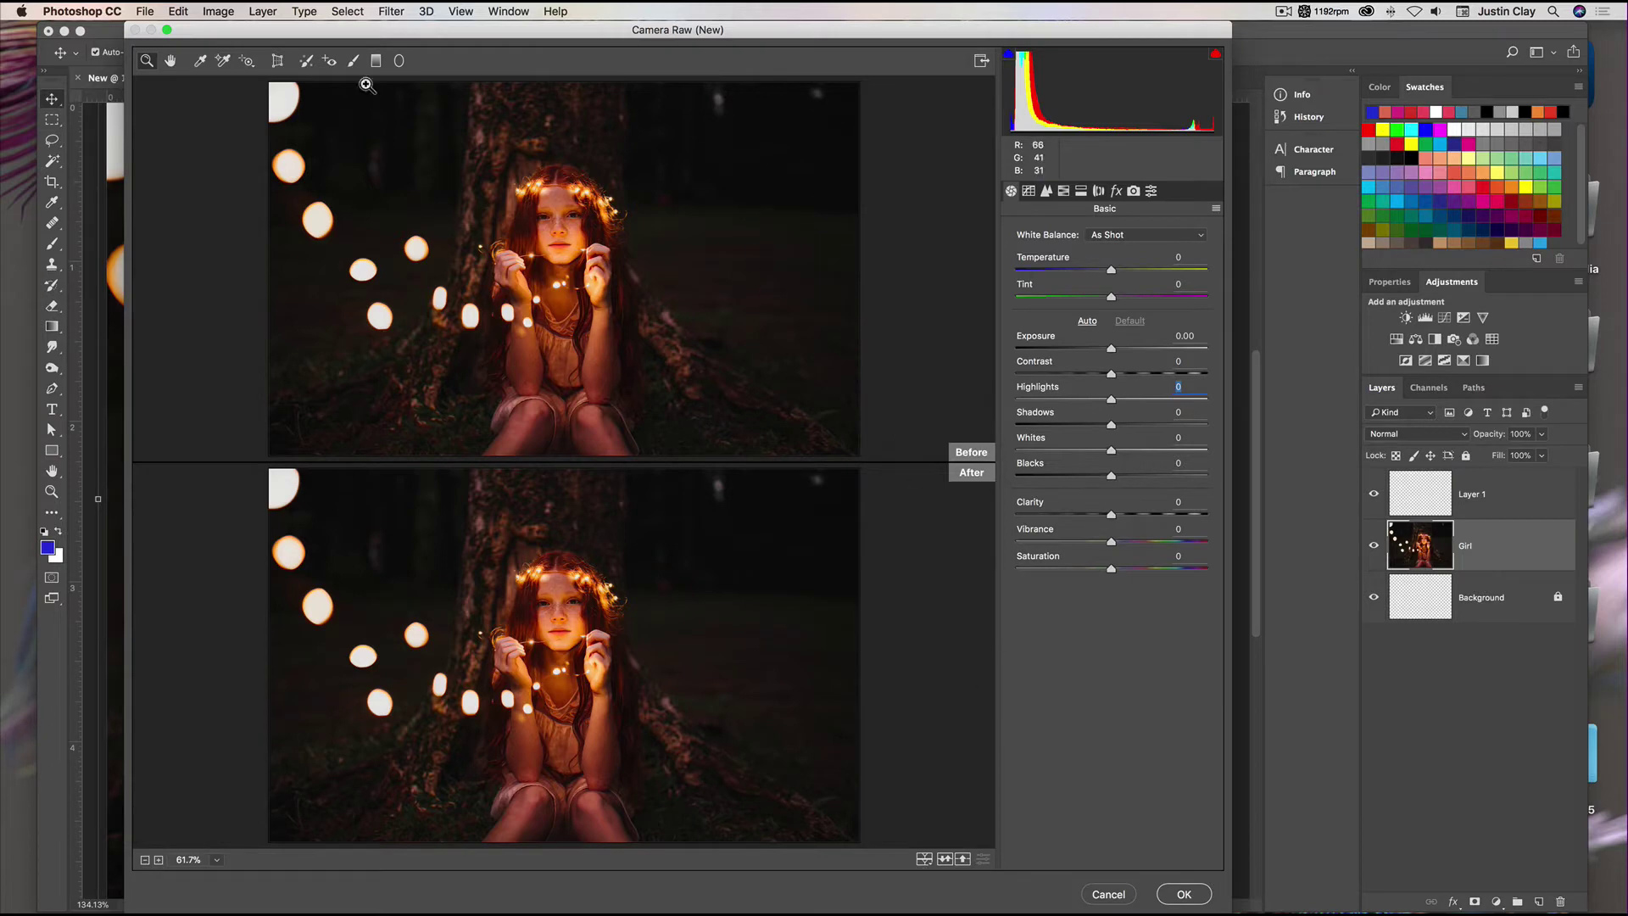
left_click(925, 860)
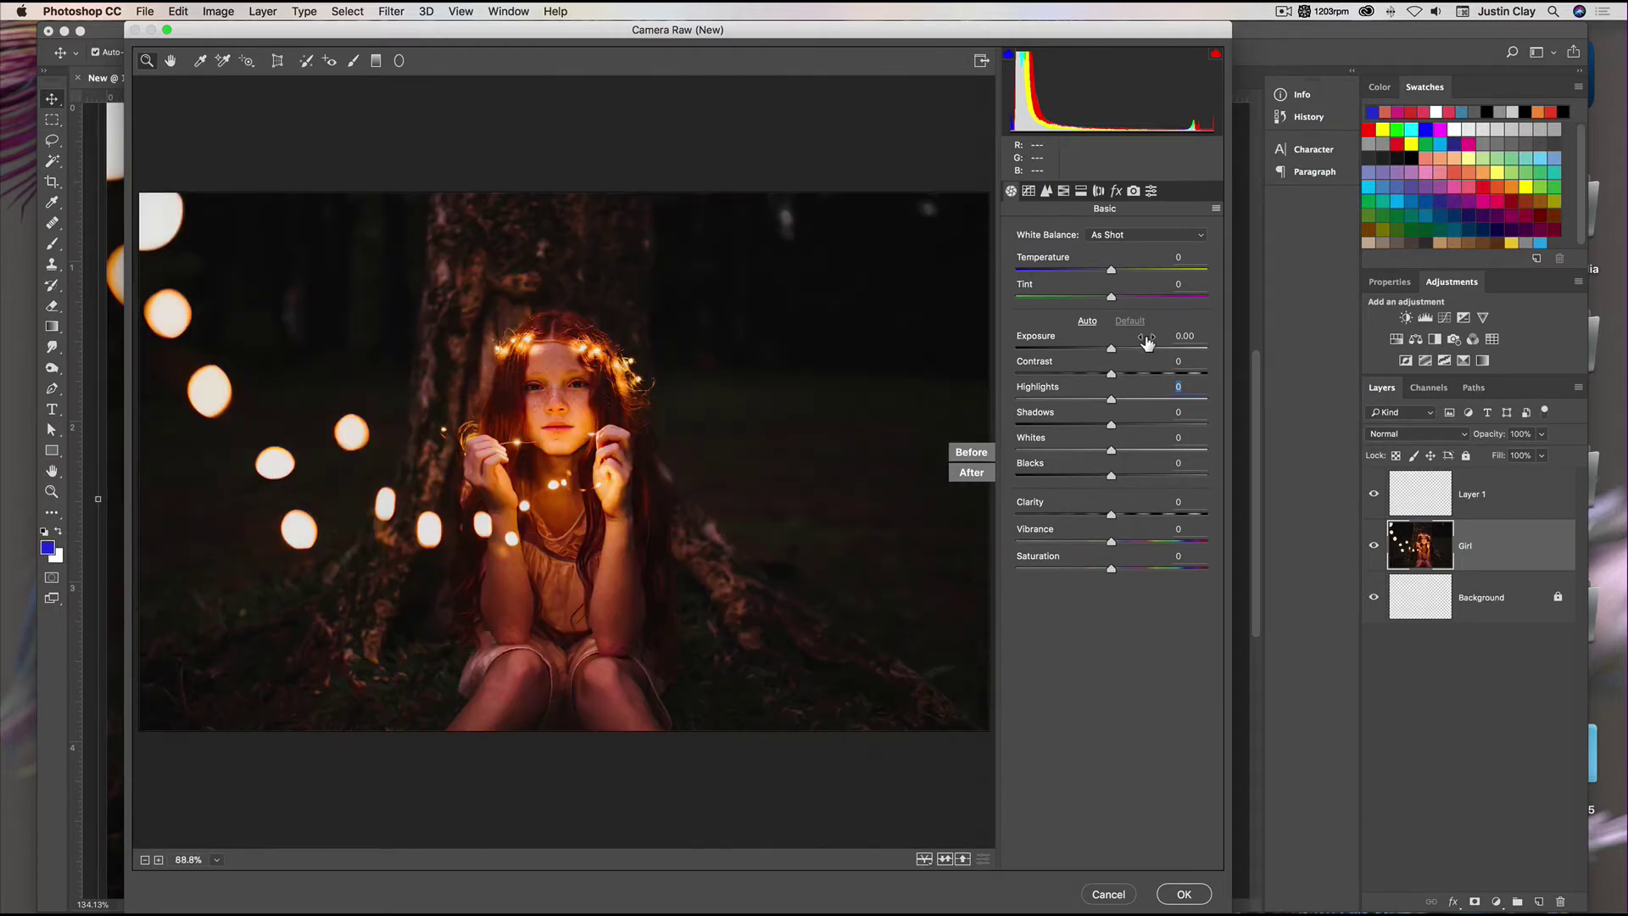
Step: Try Highlights at +100 and compare the effect in the different before/after views
left_click_drag(1110, 398, 1240, 418)
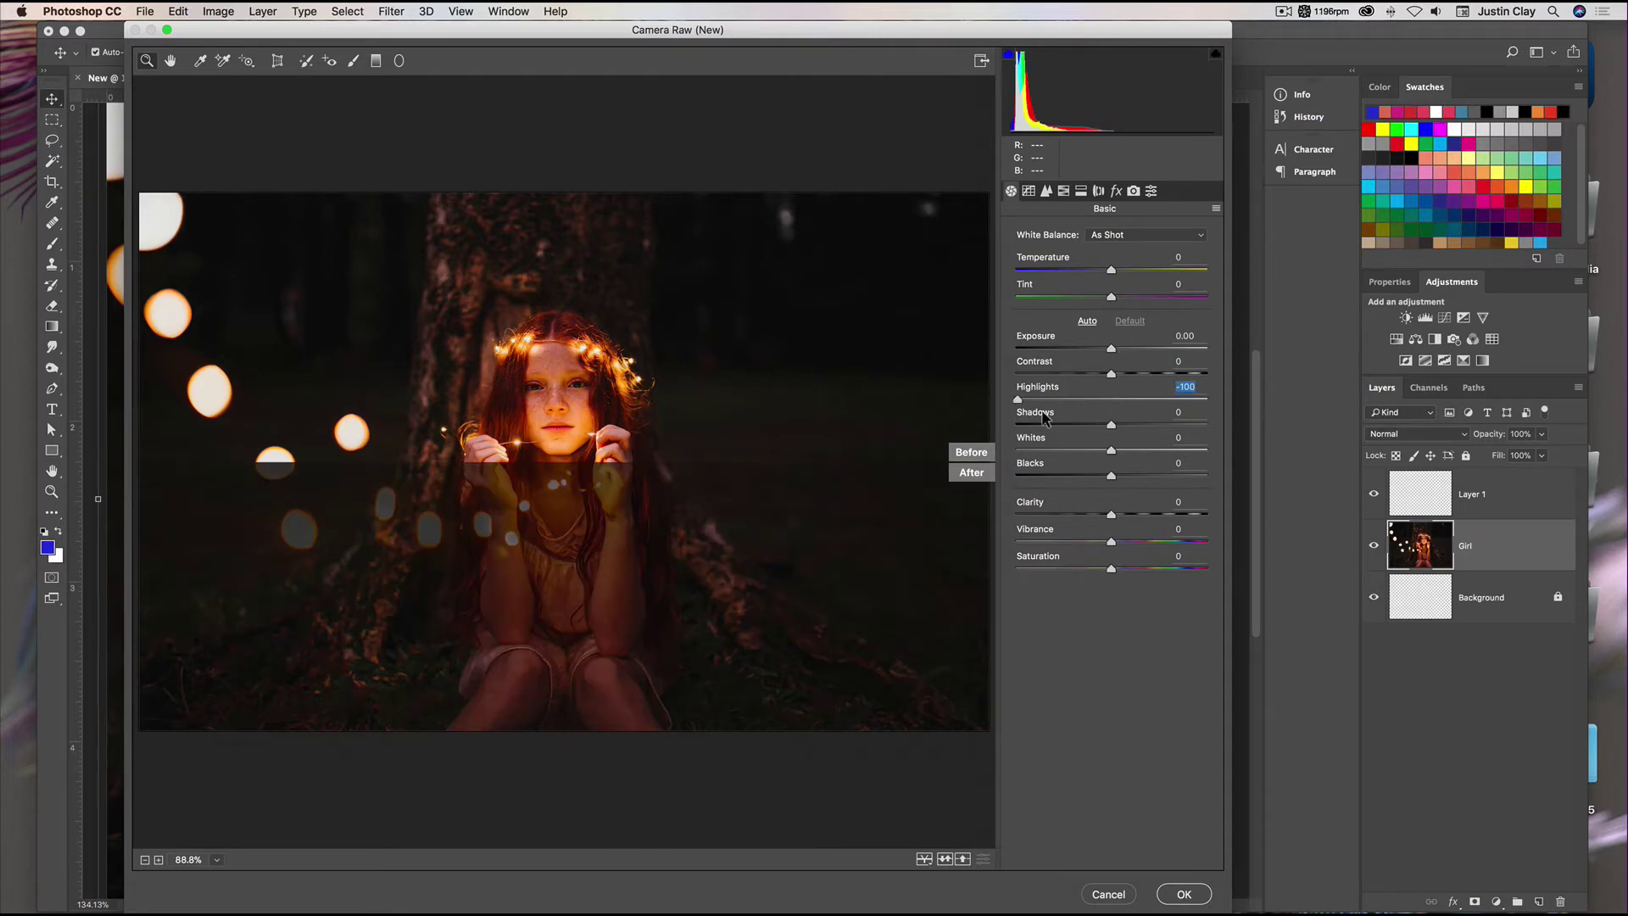
left_click(924, 859)
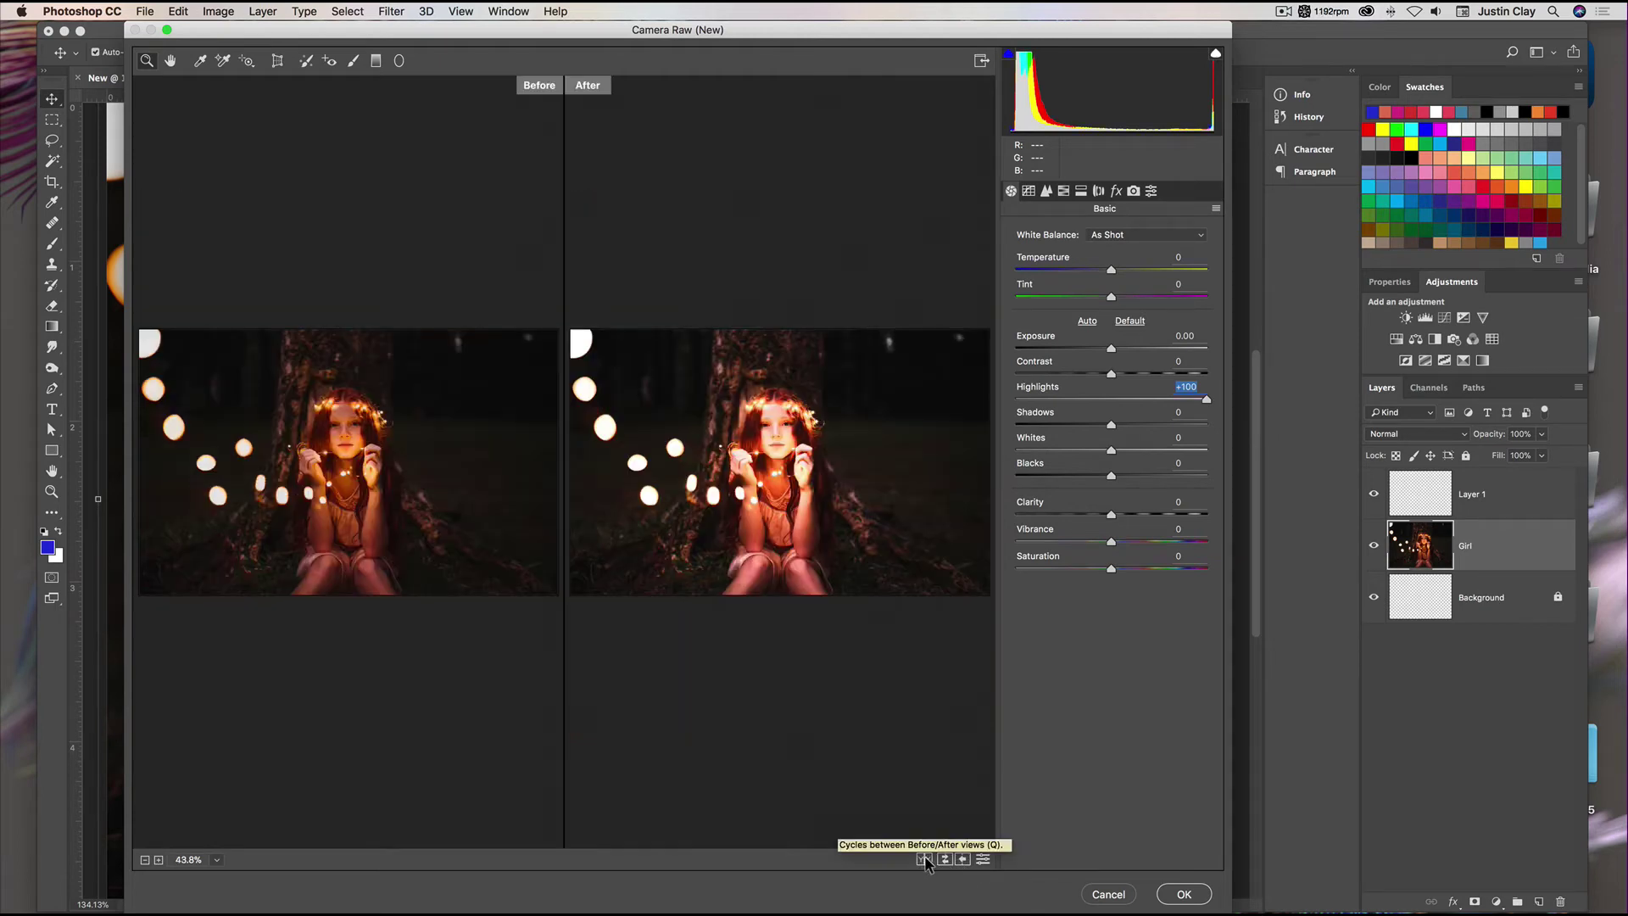
left_click(925, 859)
left_click(925, 859)
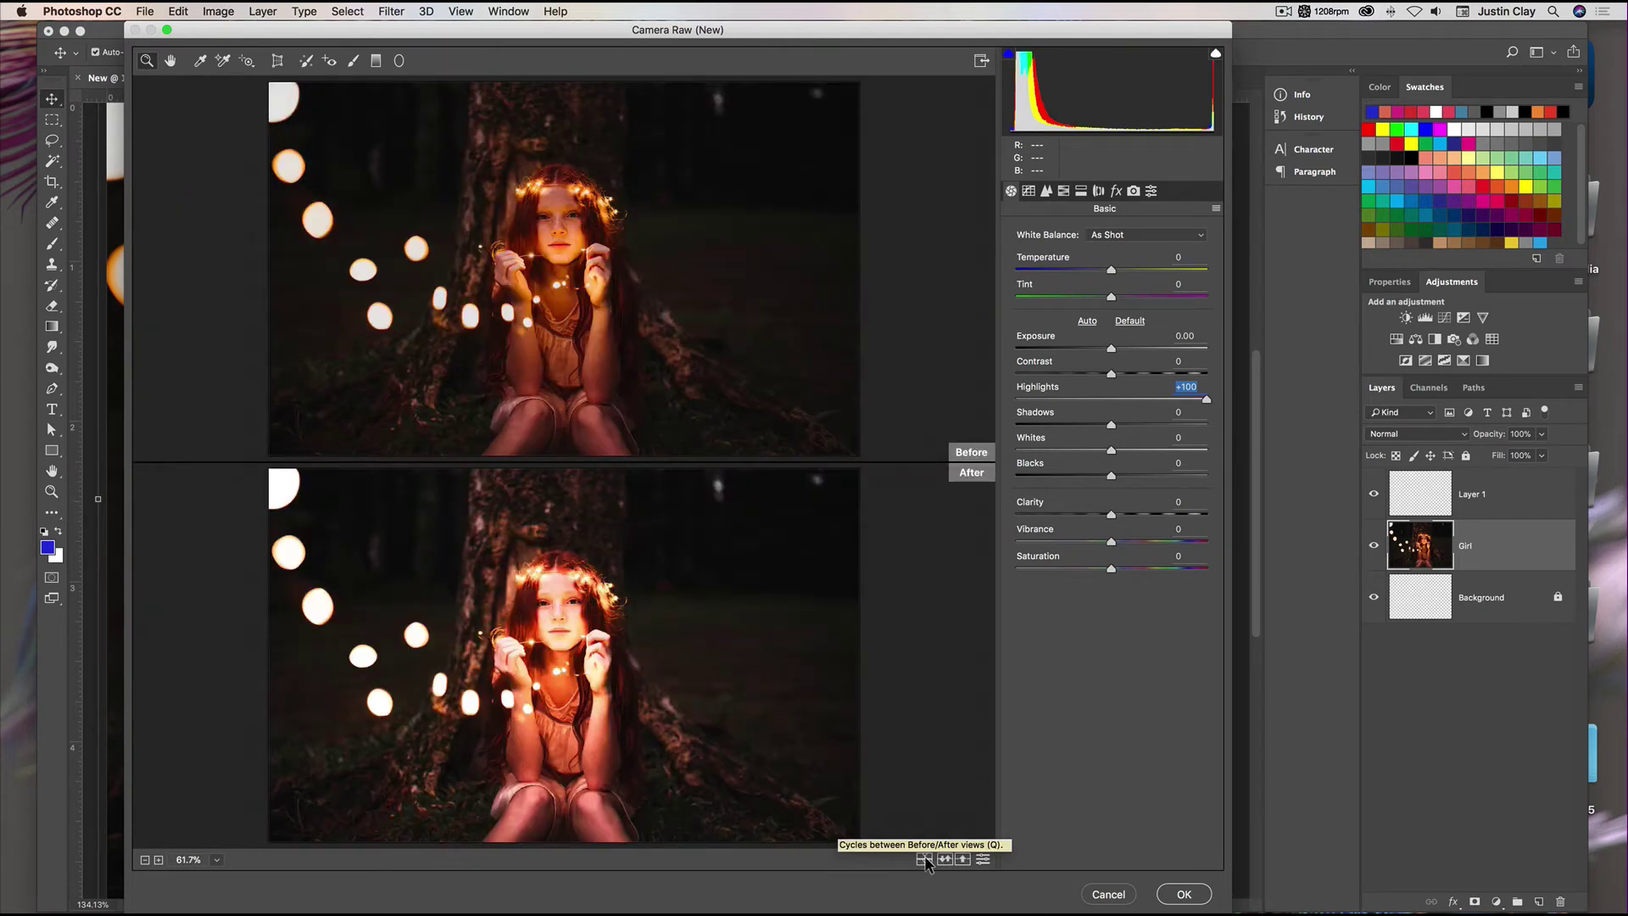
left_click(924, 858)
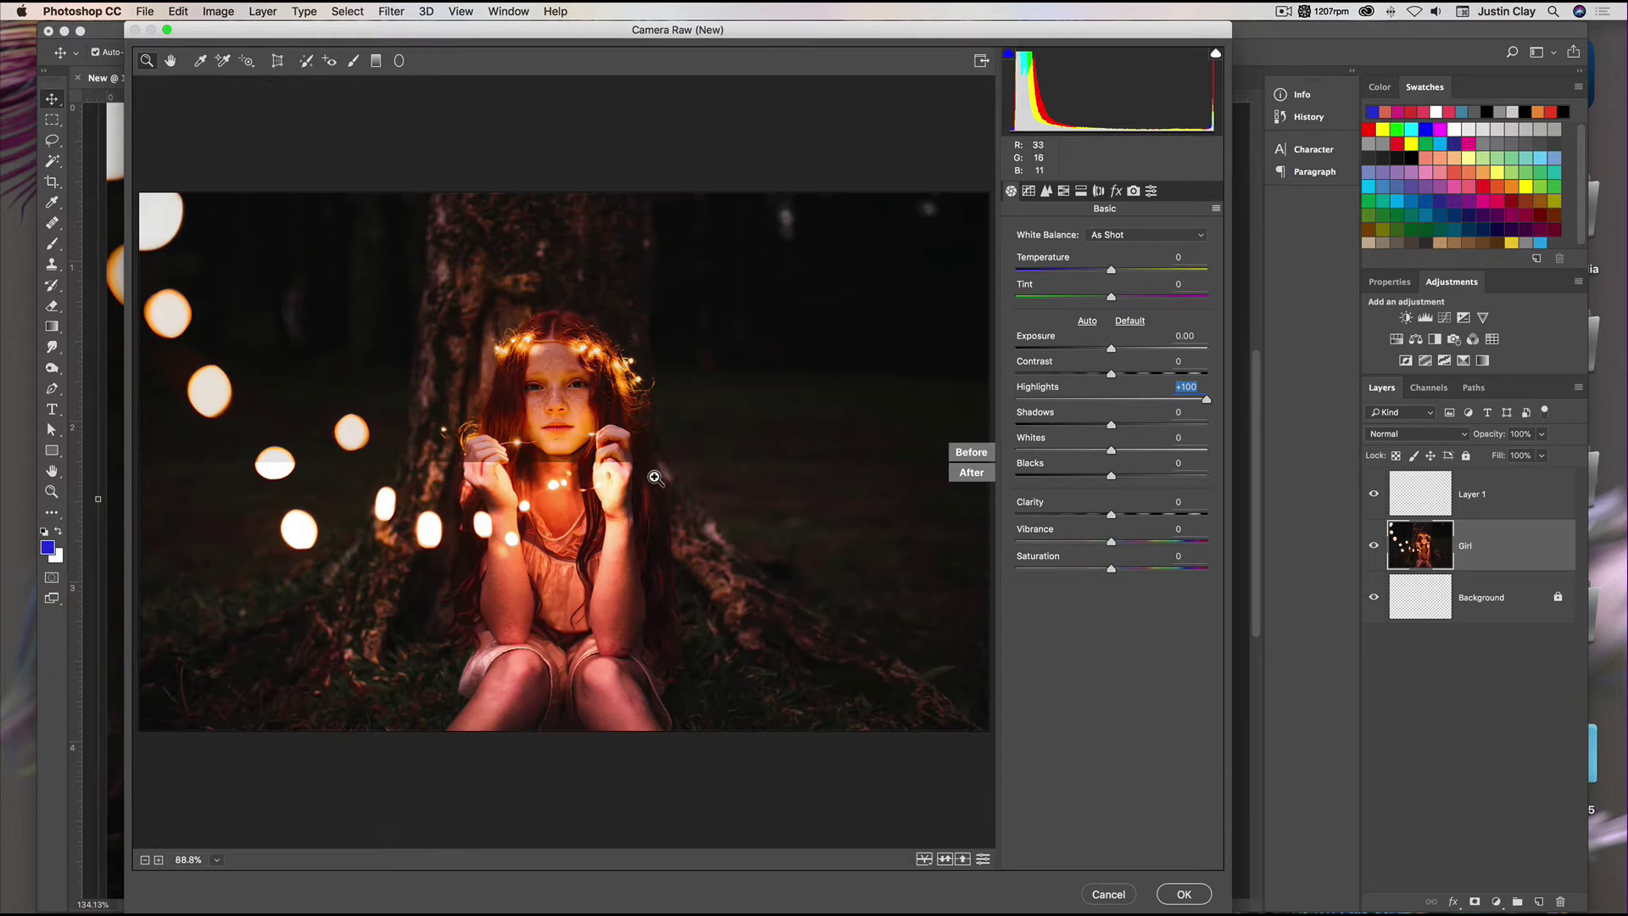
Step: Zoom the preview to 100%, reposition the image and return to the single-image view
left_click(985, 400)
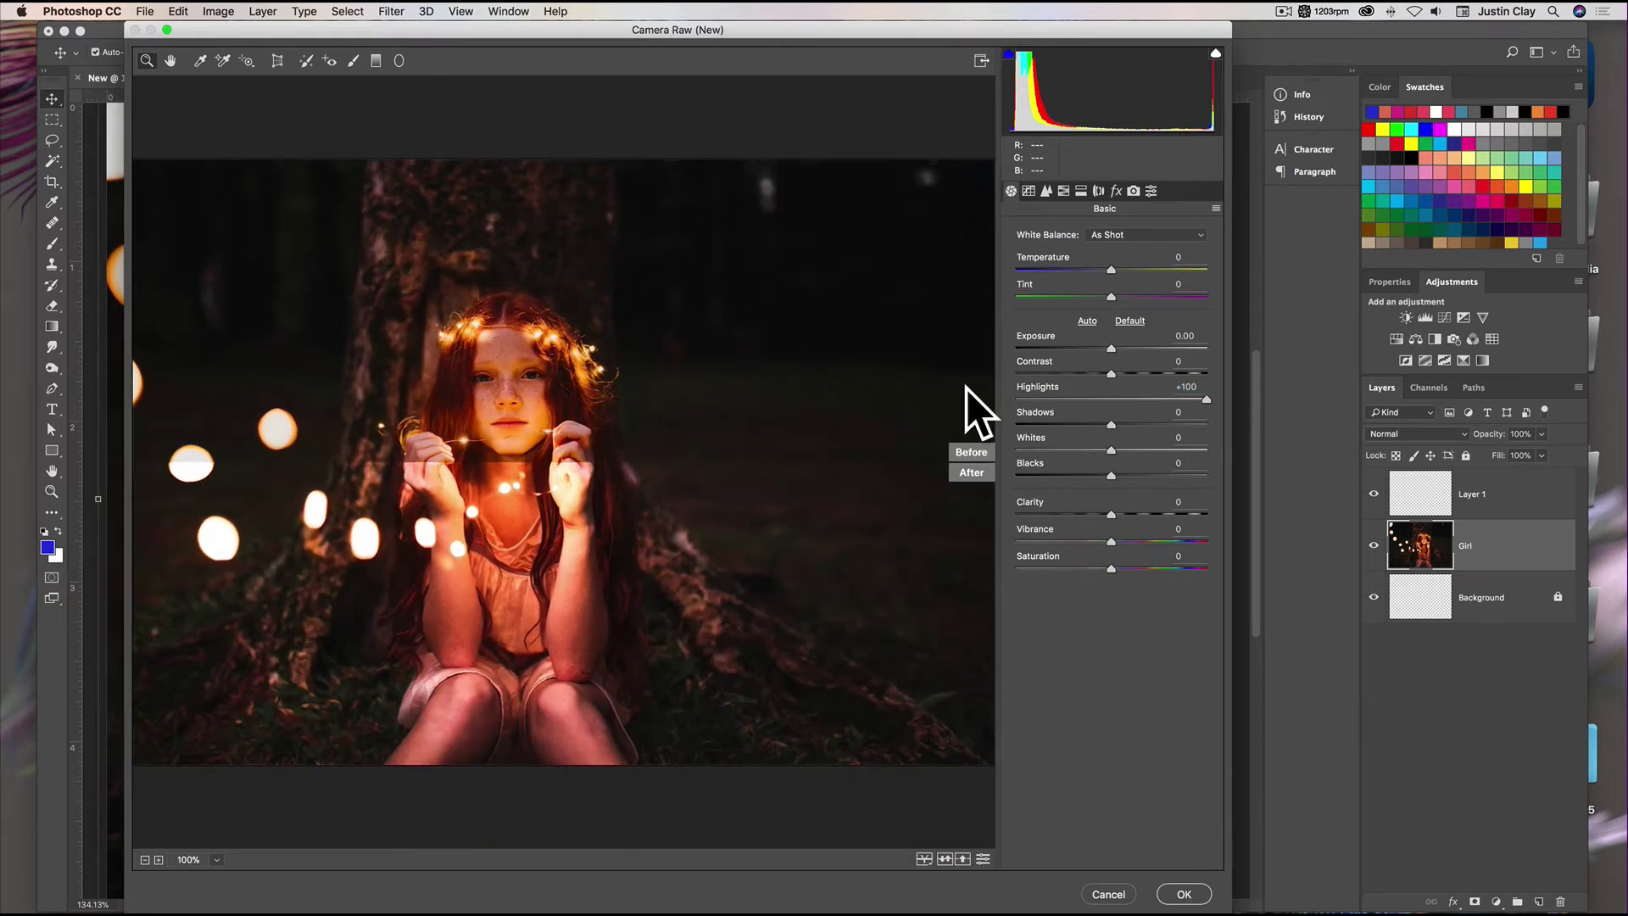
left_click(170, 60)
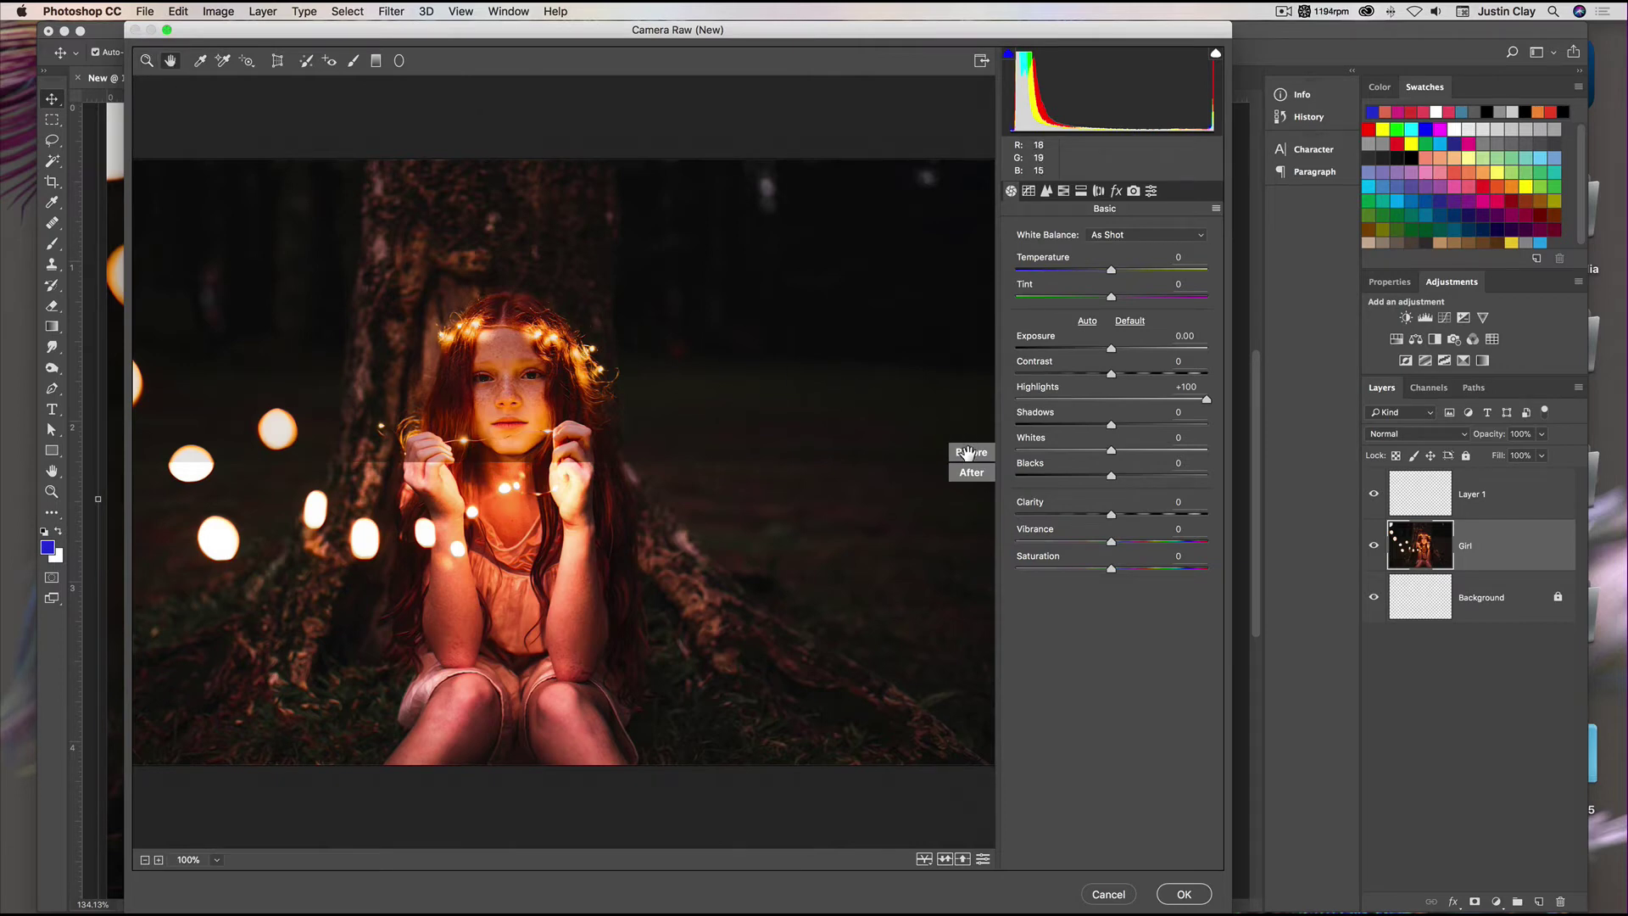
left_click_drag(963, 450, 979, 479)
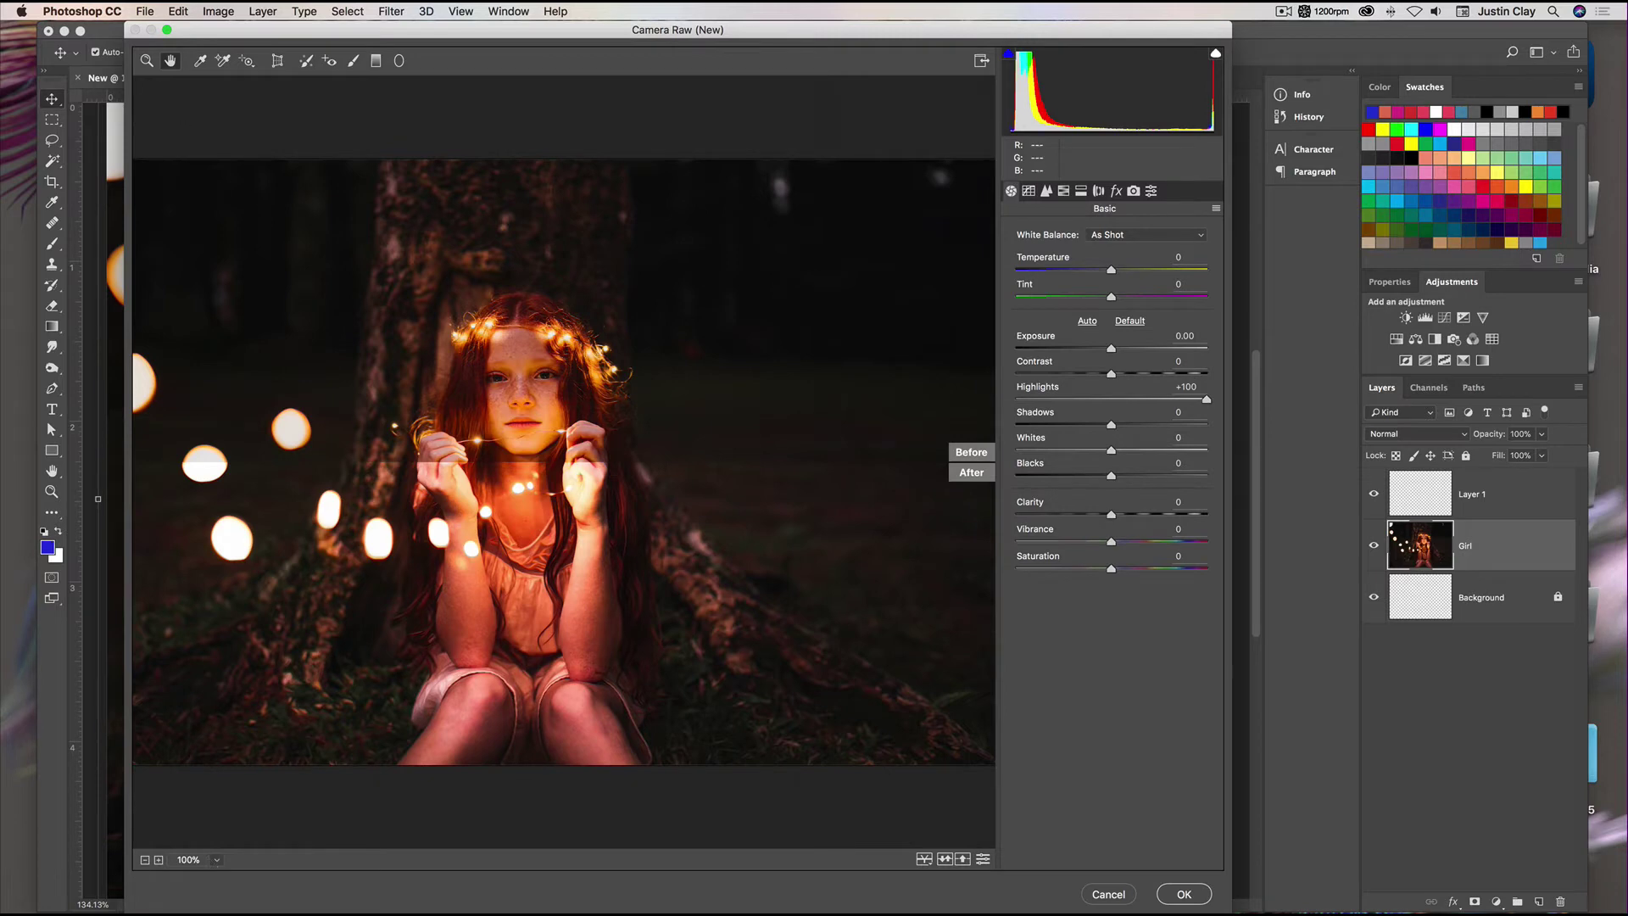
left_click(146, 860)
left_click(158, 859)
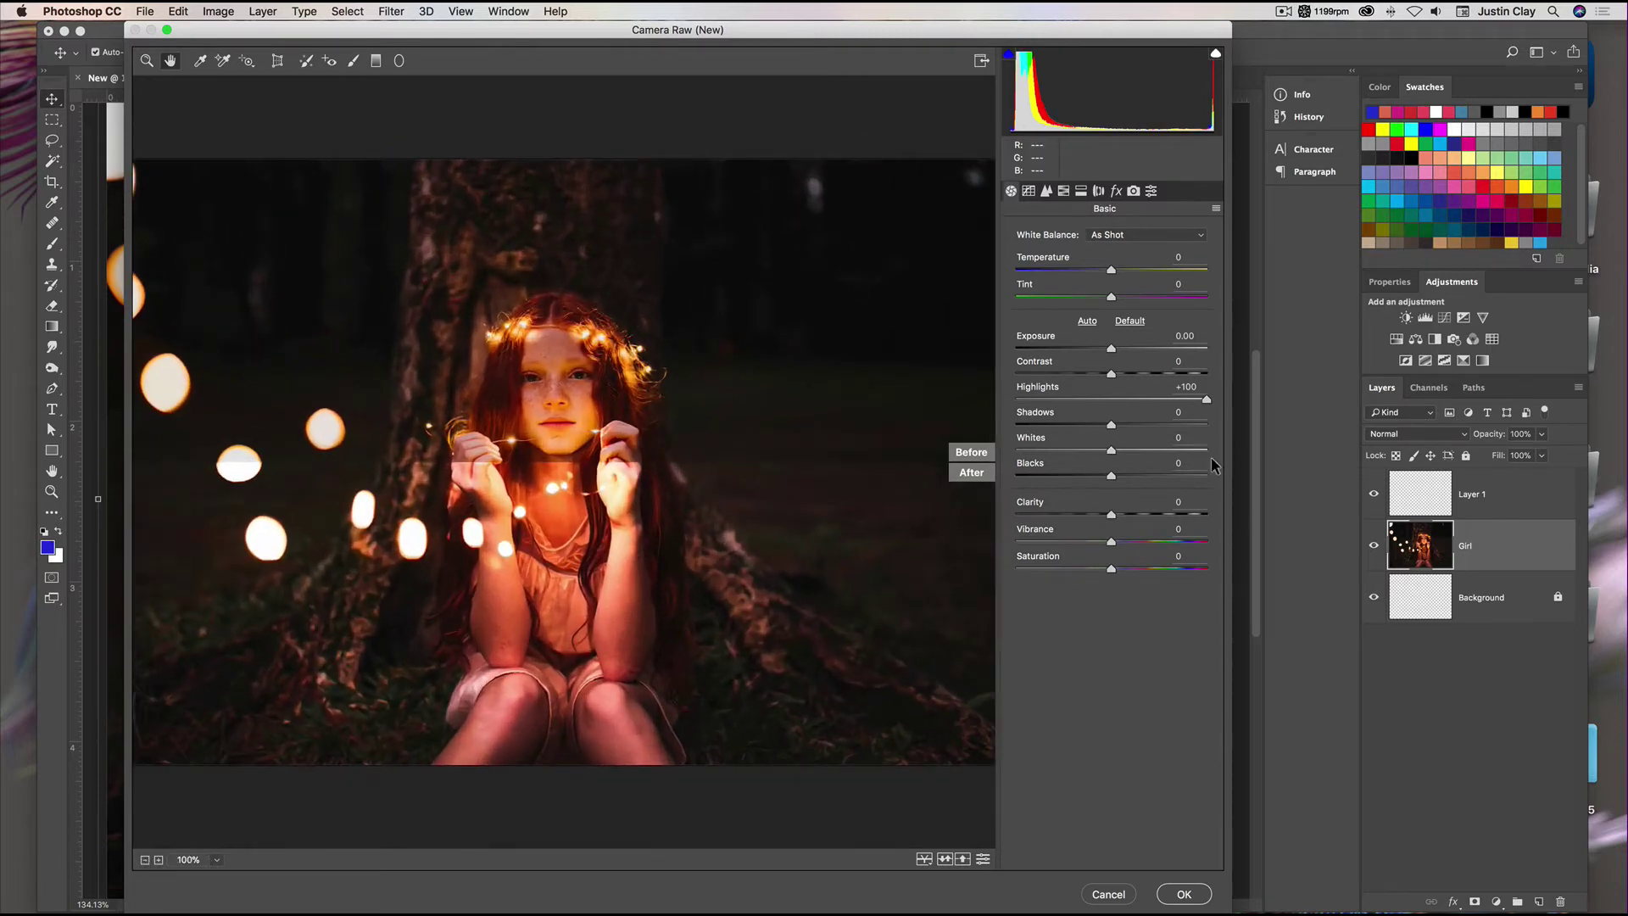
left_click(926, 860)
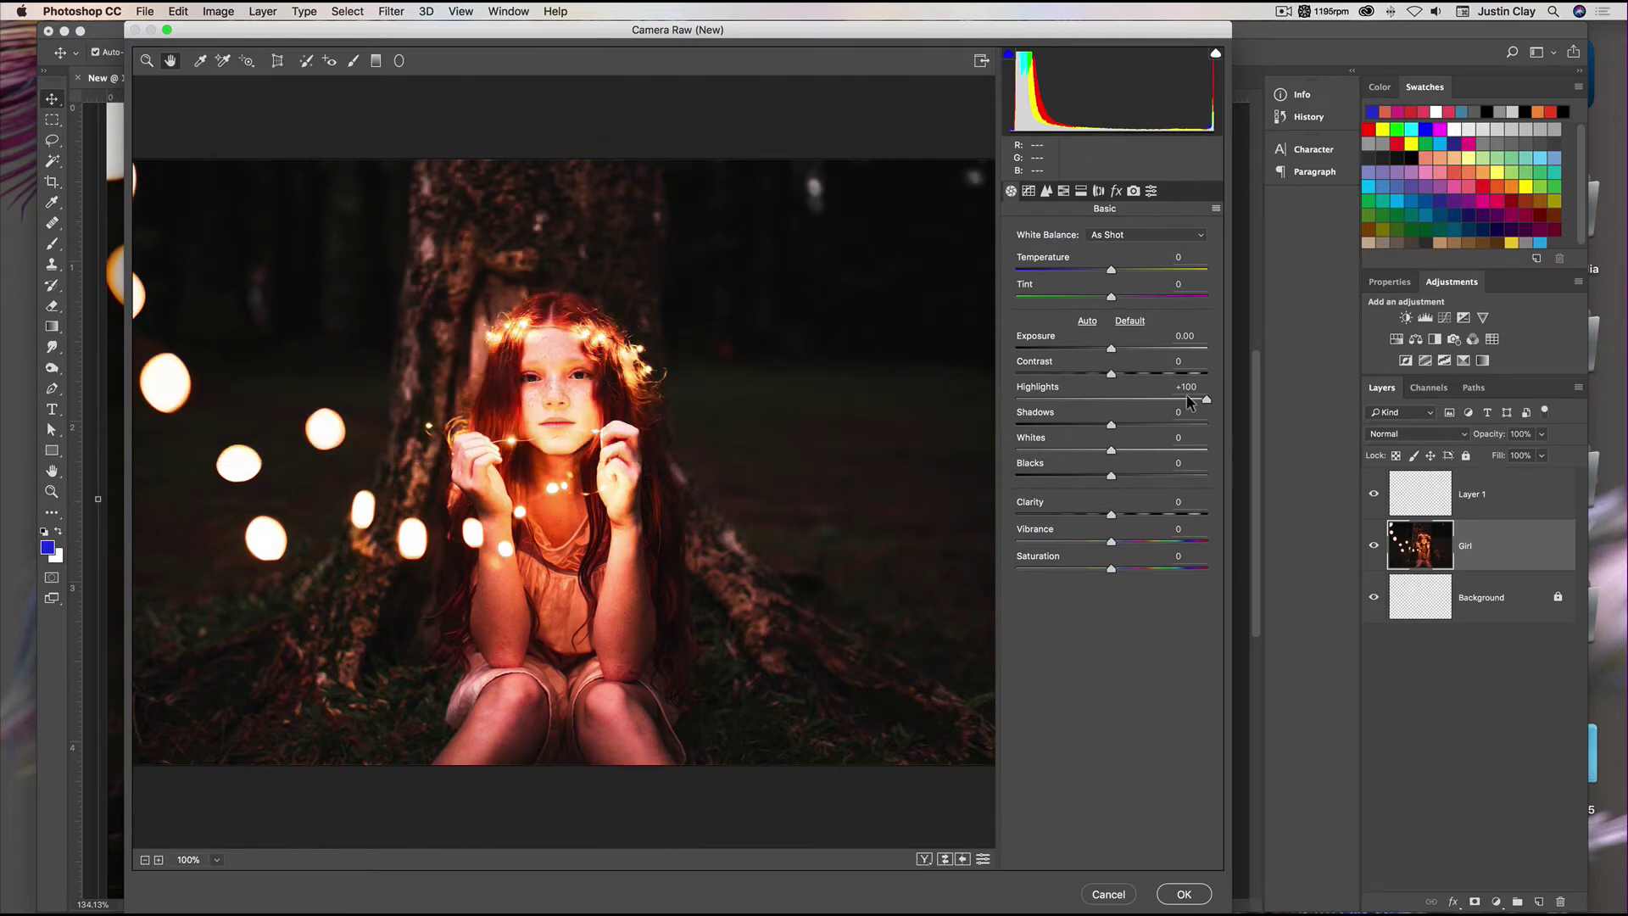
Step: Reset Highlights to 0, then try out Temperature and Tint and return both to 0
left_click_drag(1206, 396, 1111, 395)
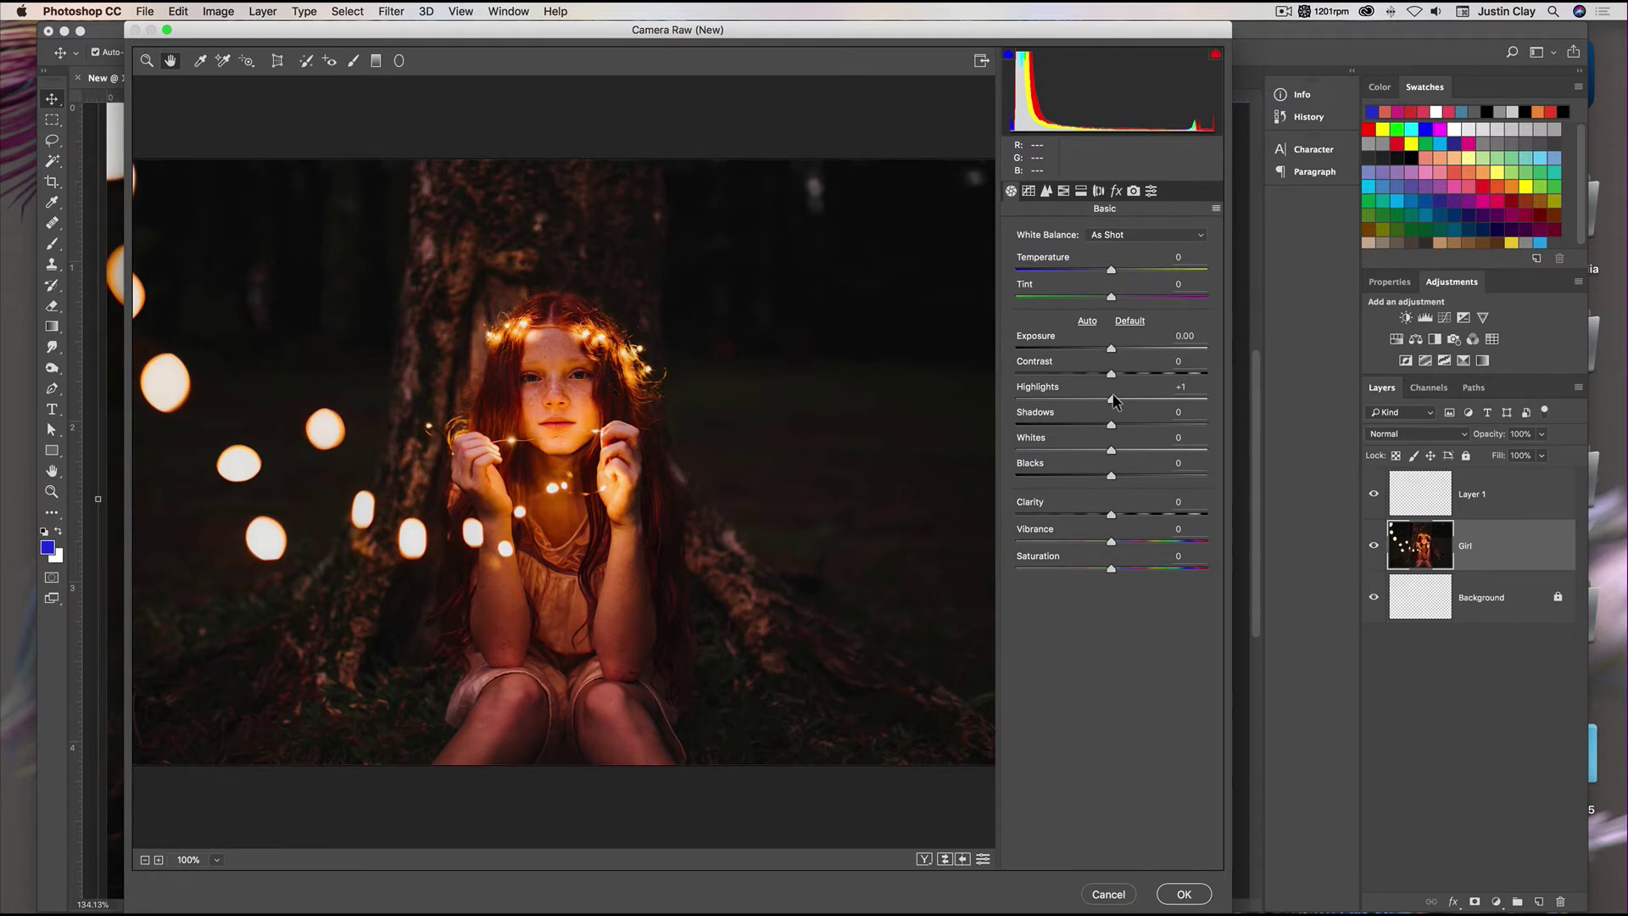
double_click(1111, 398)
mouse_move(1111, 271)
left_mouse_down()
mouse_move(1009, 268)
mouse_move(1221, 273)
mouse_move(1111, 270)
left_mouse_up()
mouse_move(1113, 302)
left_mouse_down()
mouse_move(983, 300)
mouse_move(1247, 309)
mouse_move(1114, 305)
left_mouse_up()
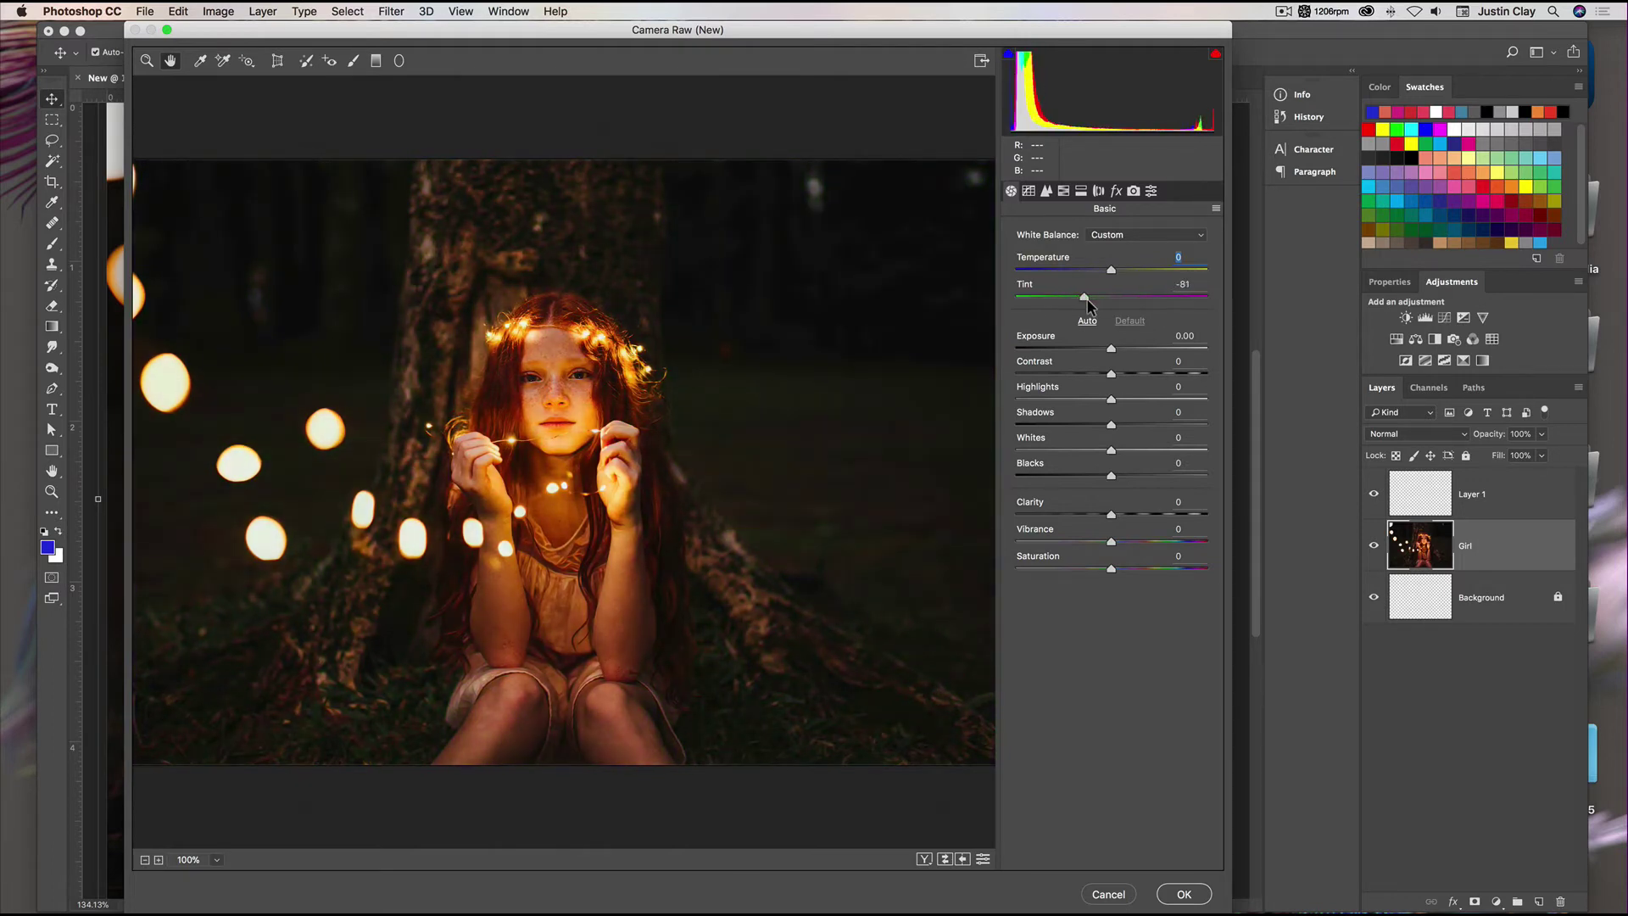
key("Tab")
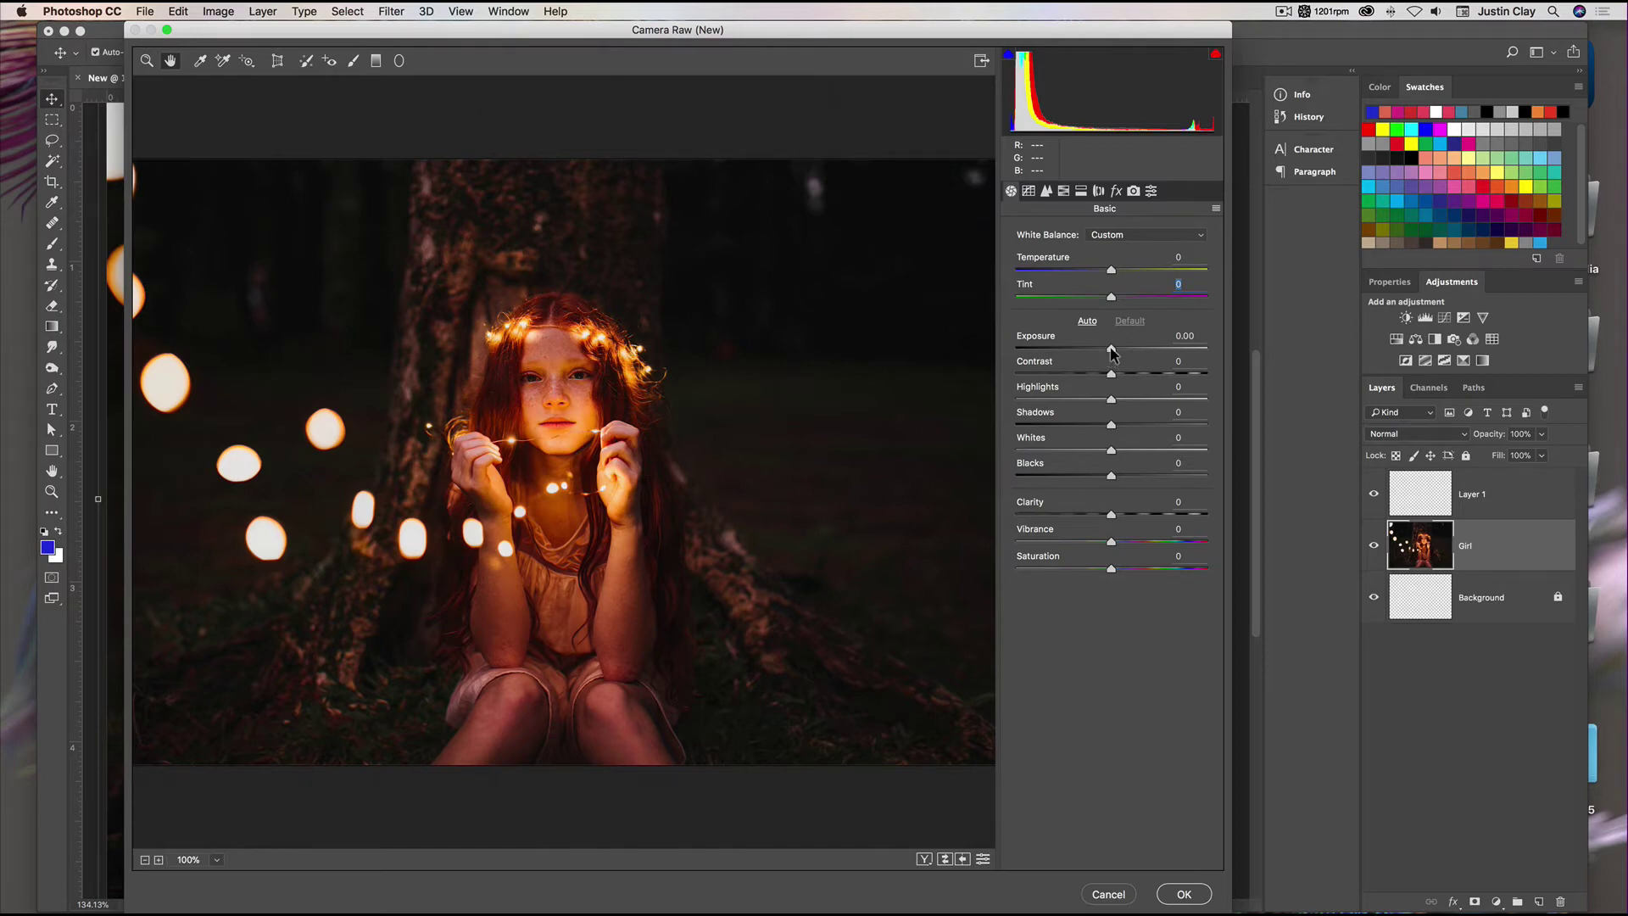
Step: Try out Exposure, lower Contrast to -84 and widen the Camera Raw window
left_click_drag(1111, 349, 972, 371)
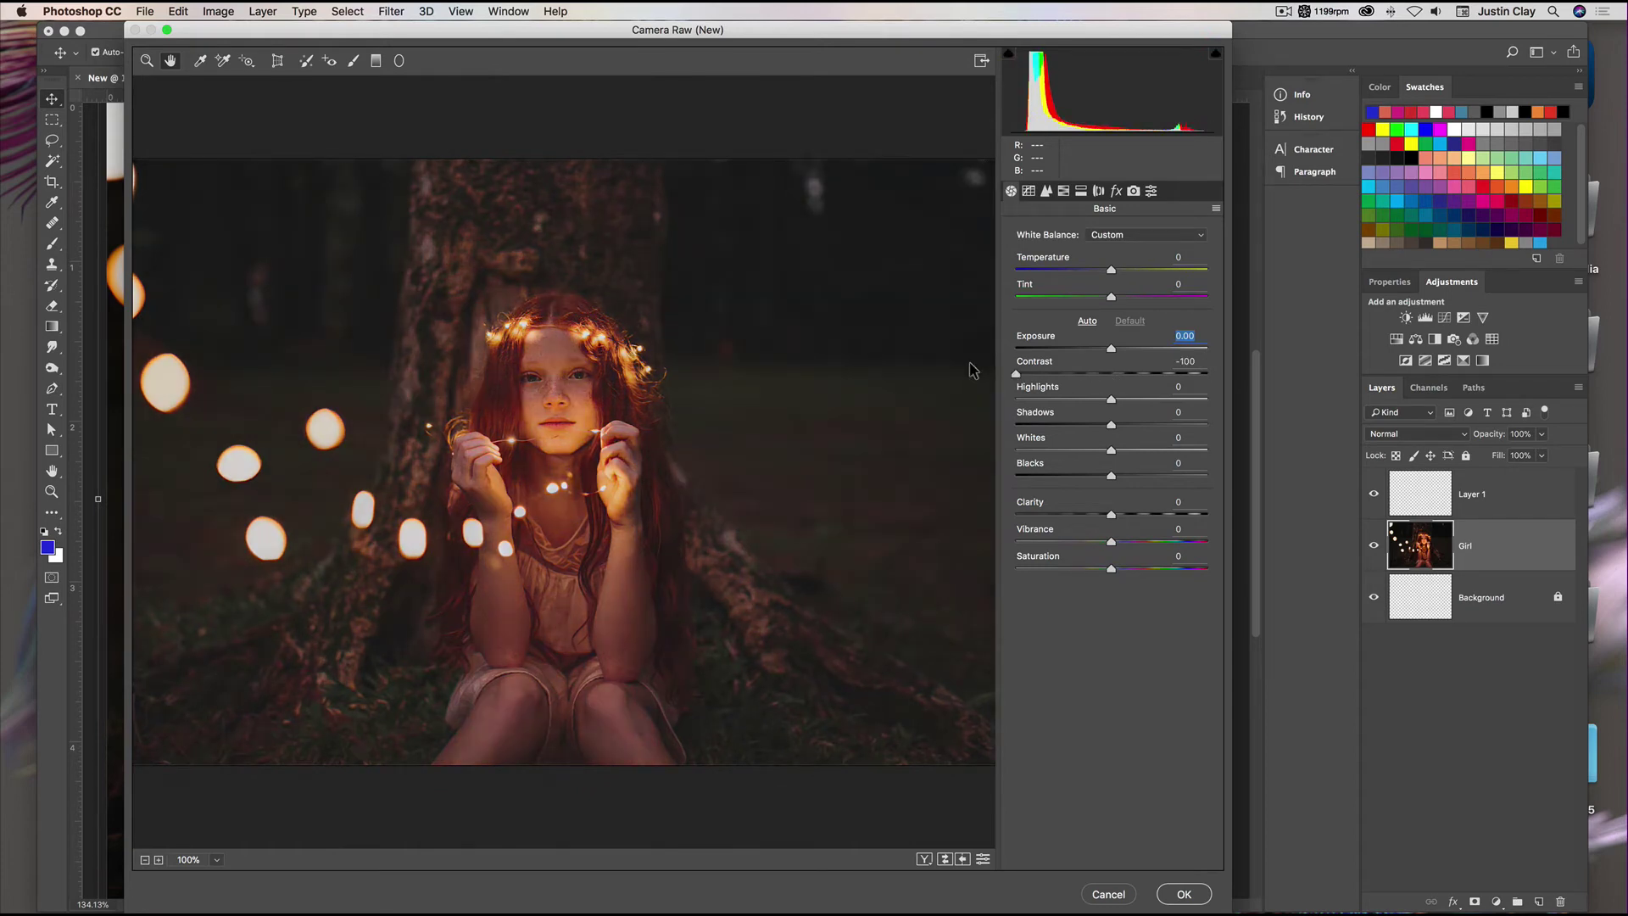
left_click_drag(973, 370, 1029, 372)
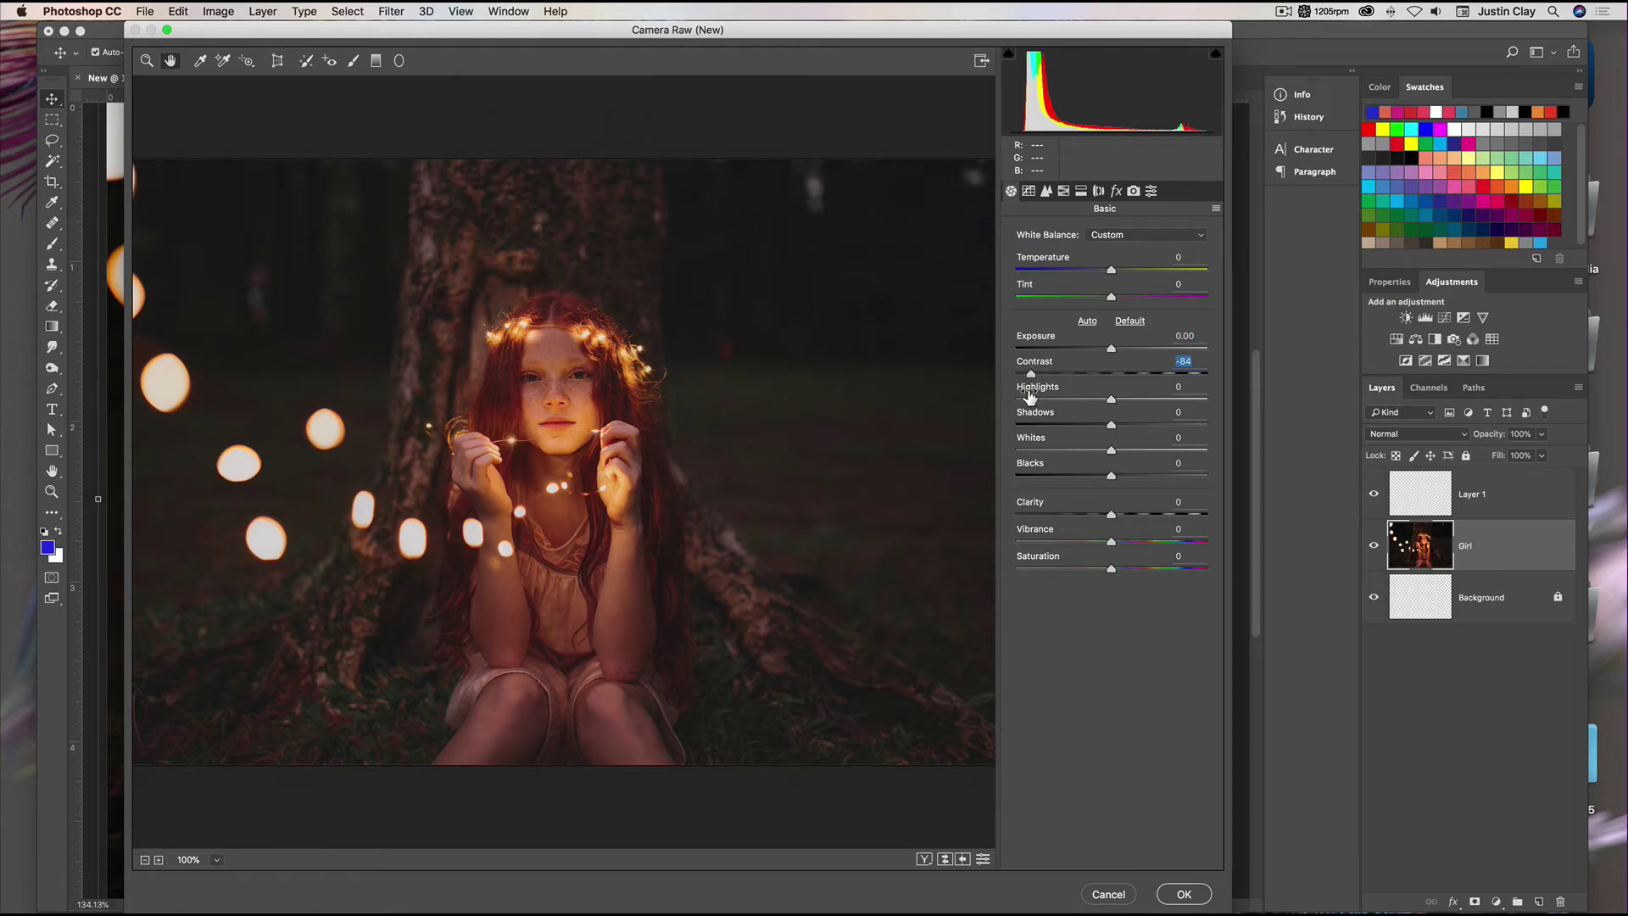
left_click_drag(1234, 638, 1364, 646)
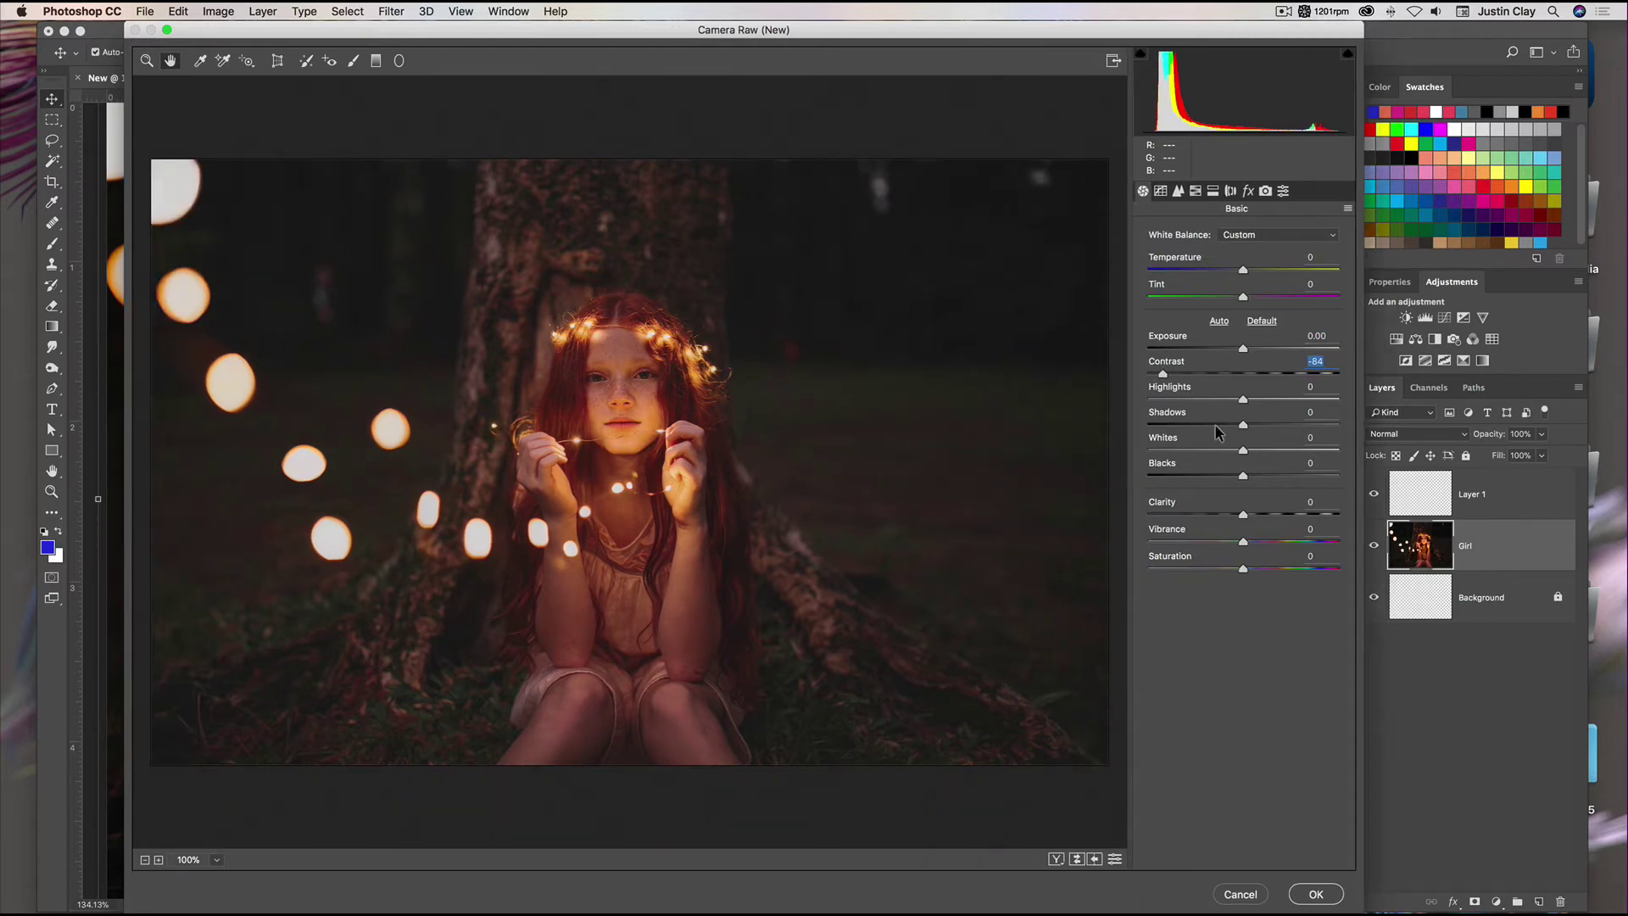
Step: Set Clarity to +53, Vibrance to -46 and Contrast to -93 for the Girl image
left_click_drag(1243, 475, 1277, 517)
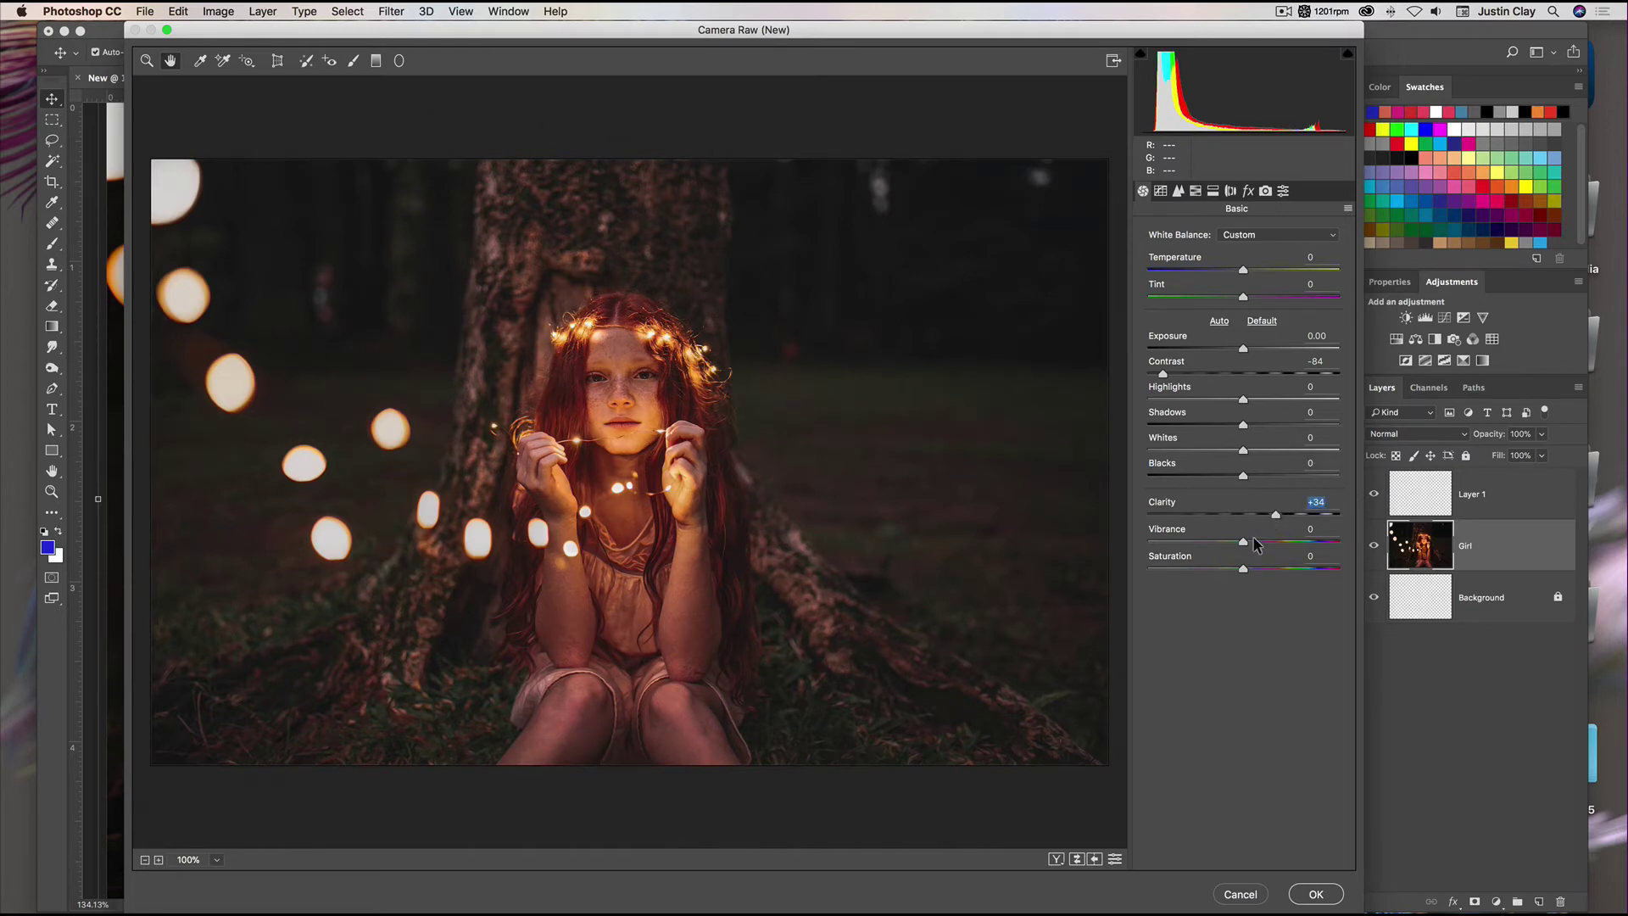
left_click_drag(1243, 542, 1295, 518)
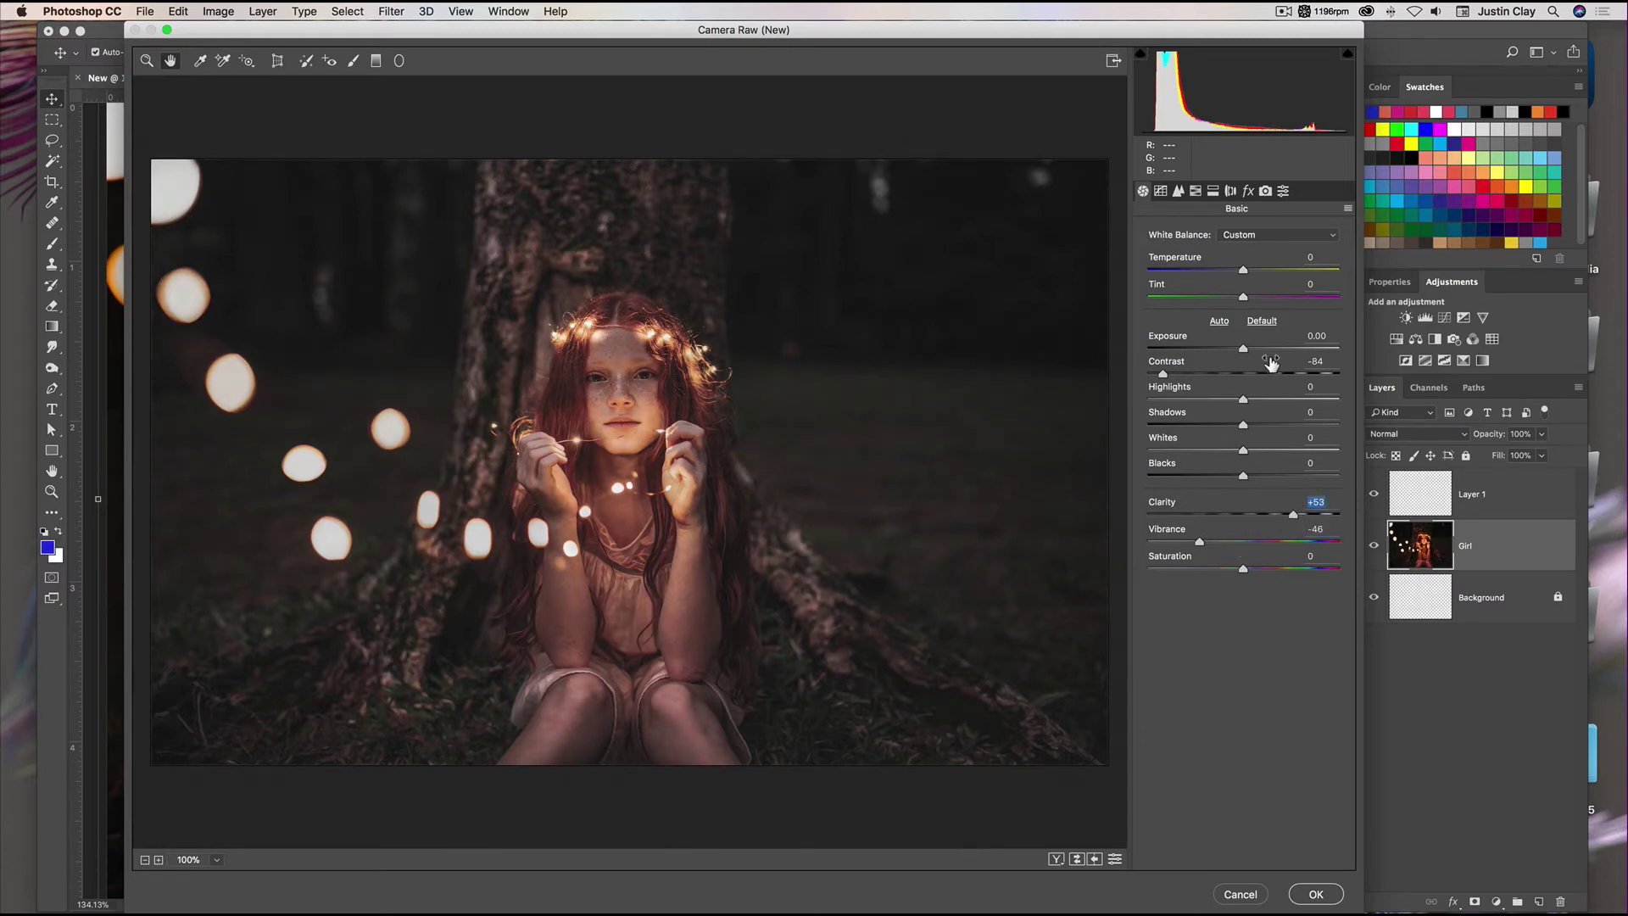
left_click_drag(1164, 376, 1154, 375)
Step: Compare the adjusted Girl image with the original in the before/after views
left_click(1055, 859)
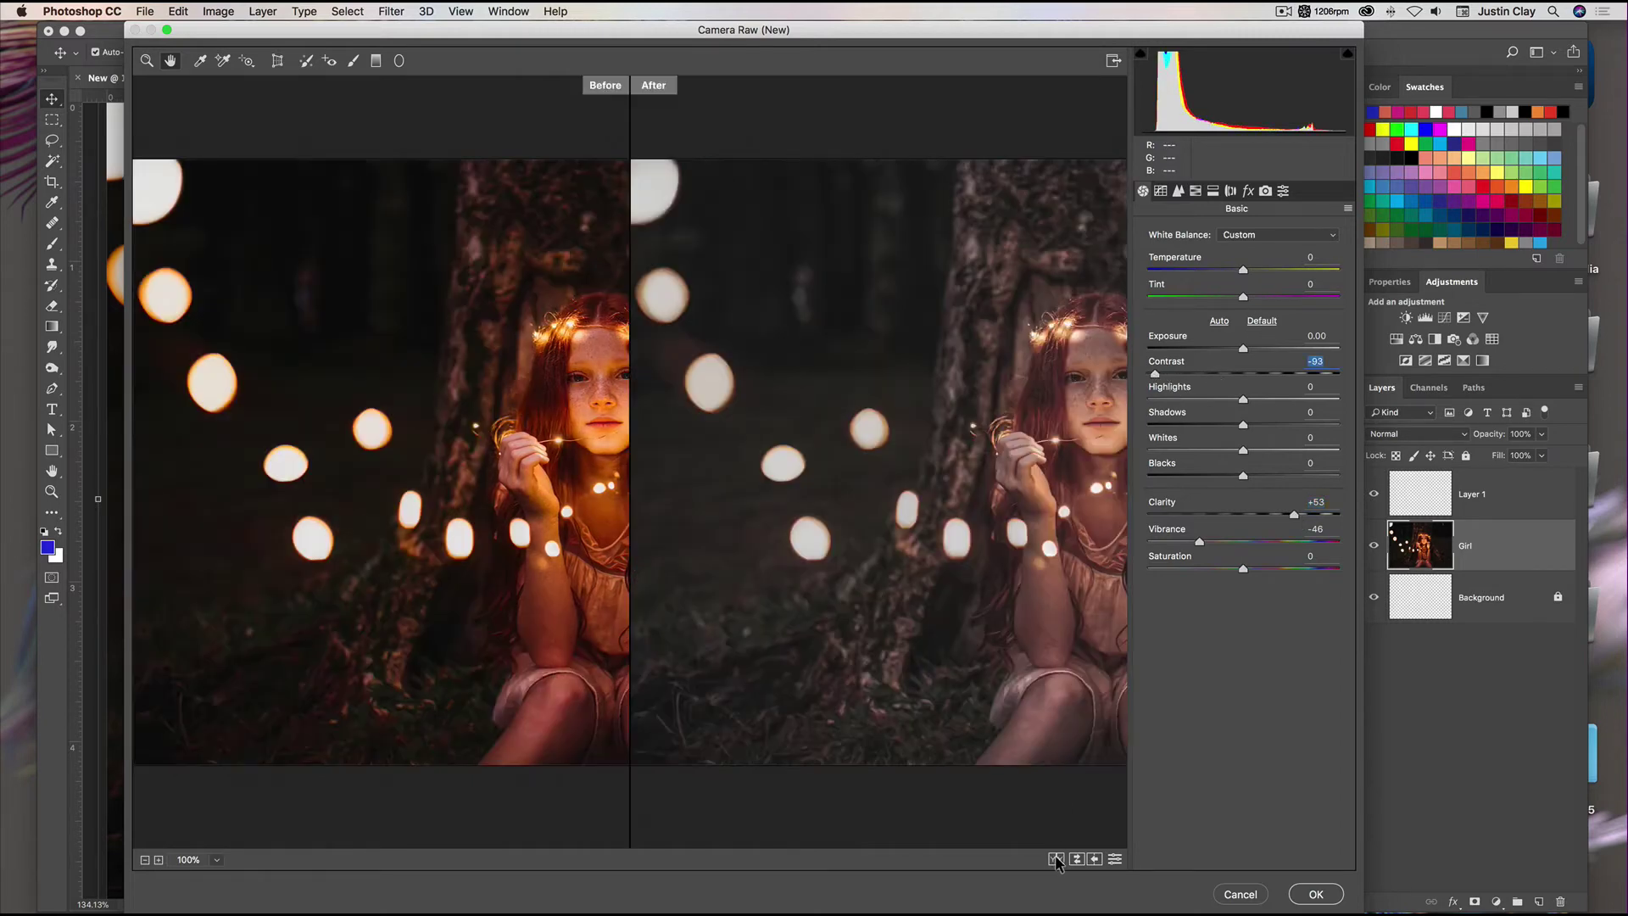
left_click(1056, 858)
left_click(1056, 859)
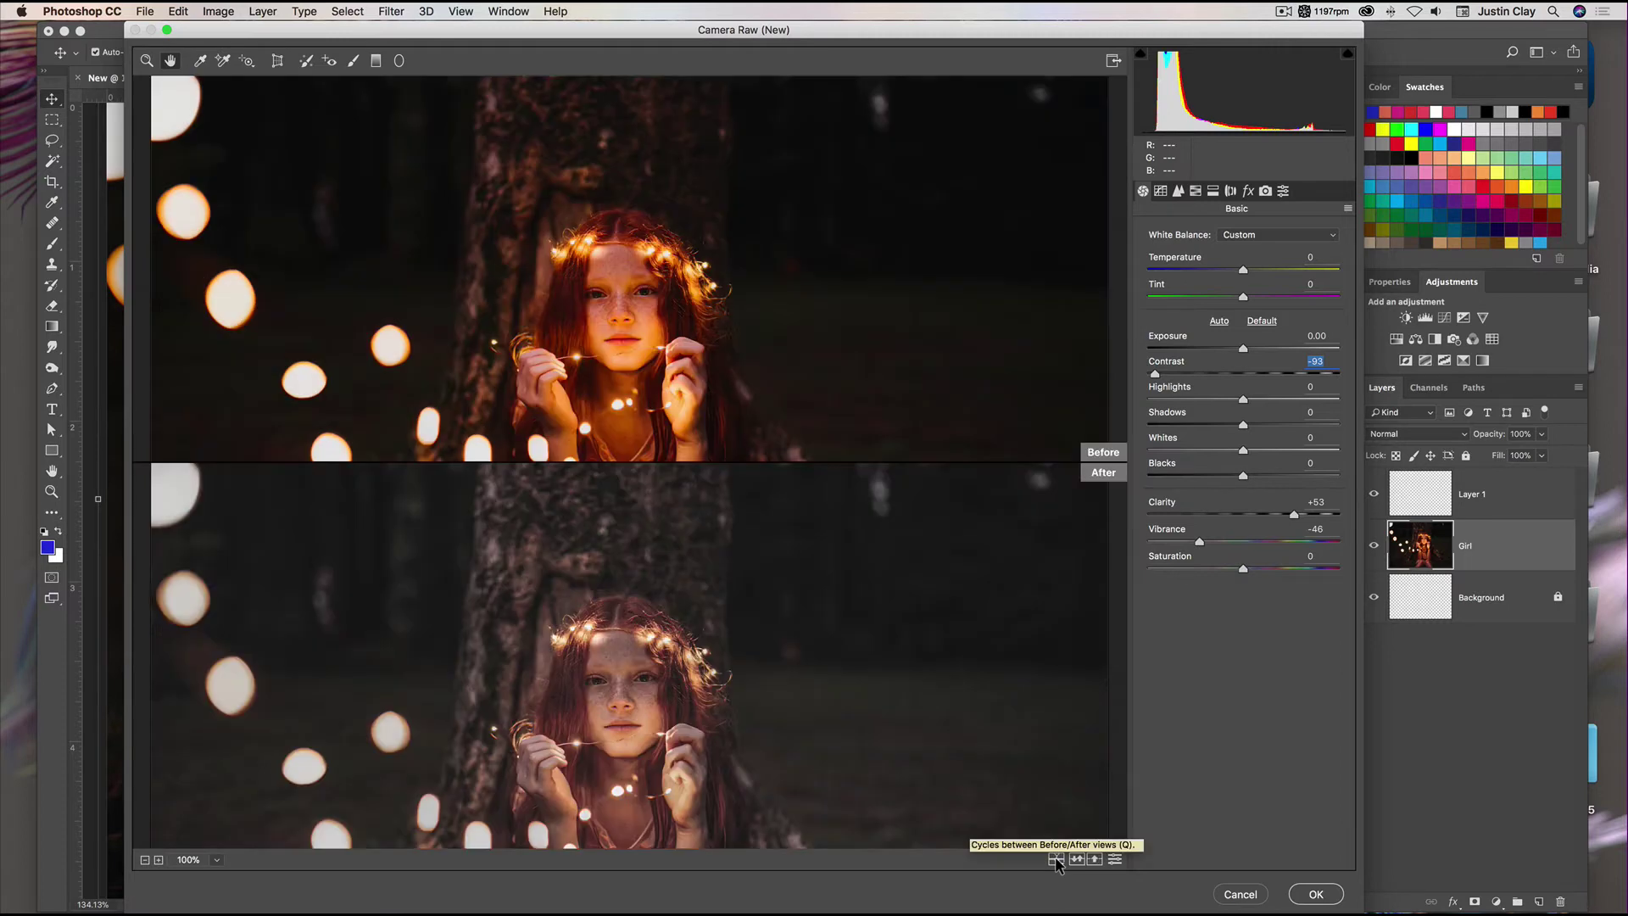
Step: Examine the Girl image from top to bottom in the stacked before/after view, comparing both versions
left_click_drag(1003, 748, 927, 723)
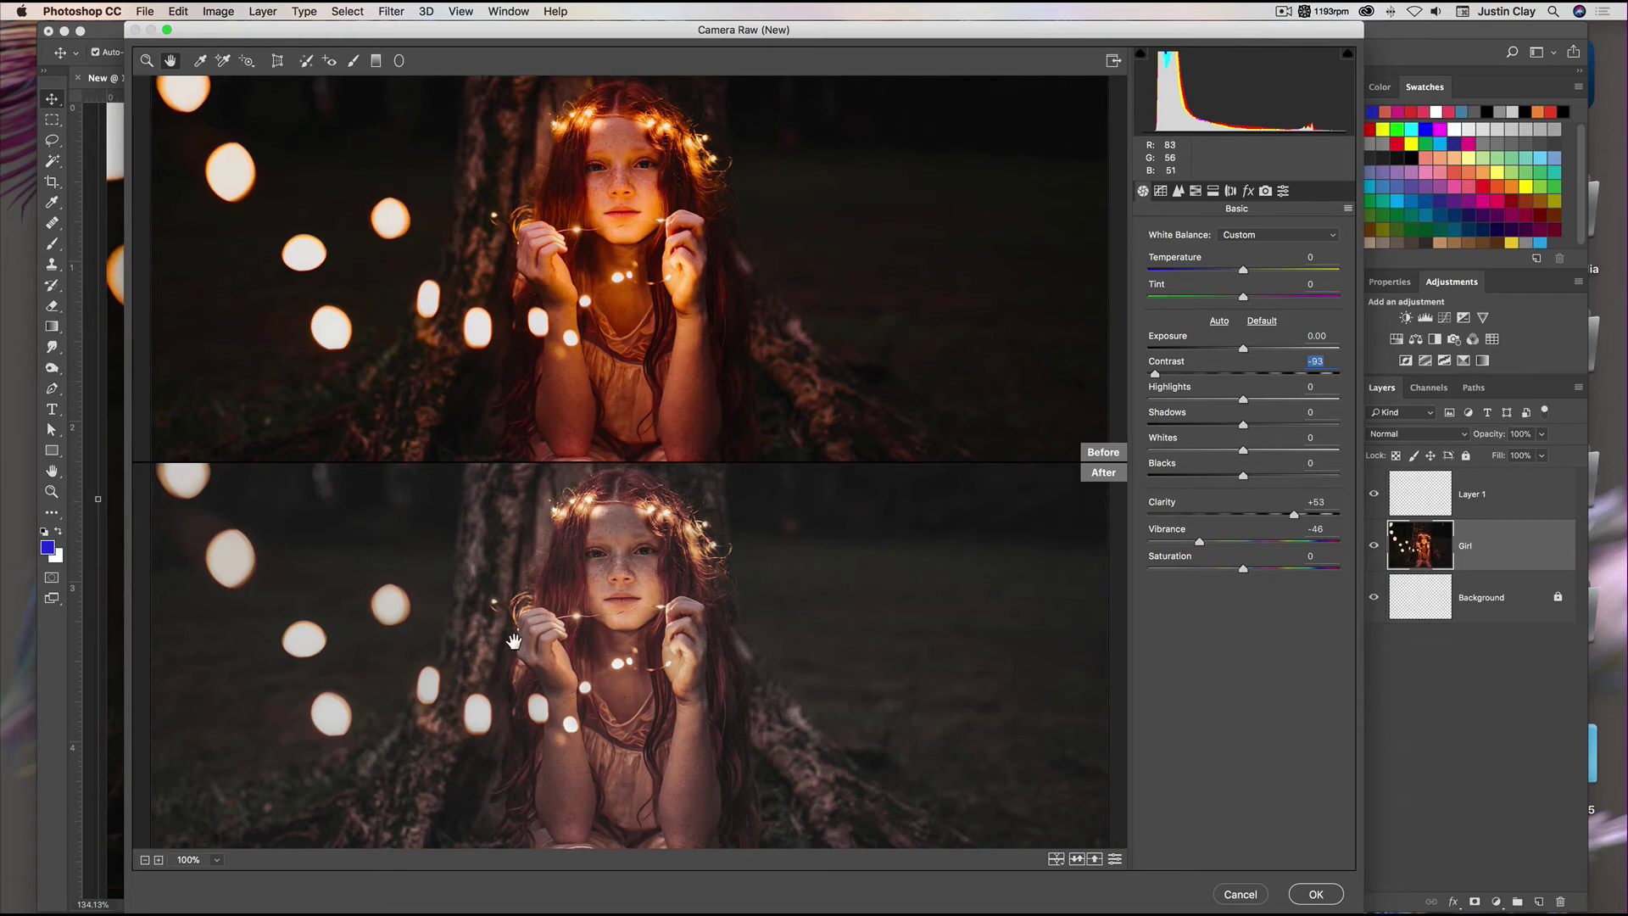
scroll(778, 685, "down", 3)
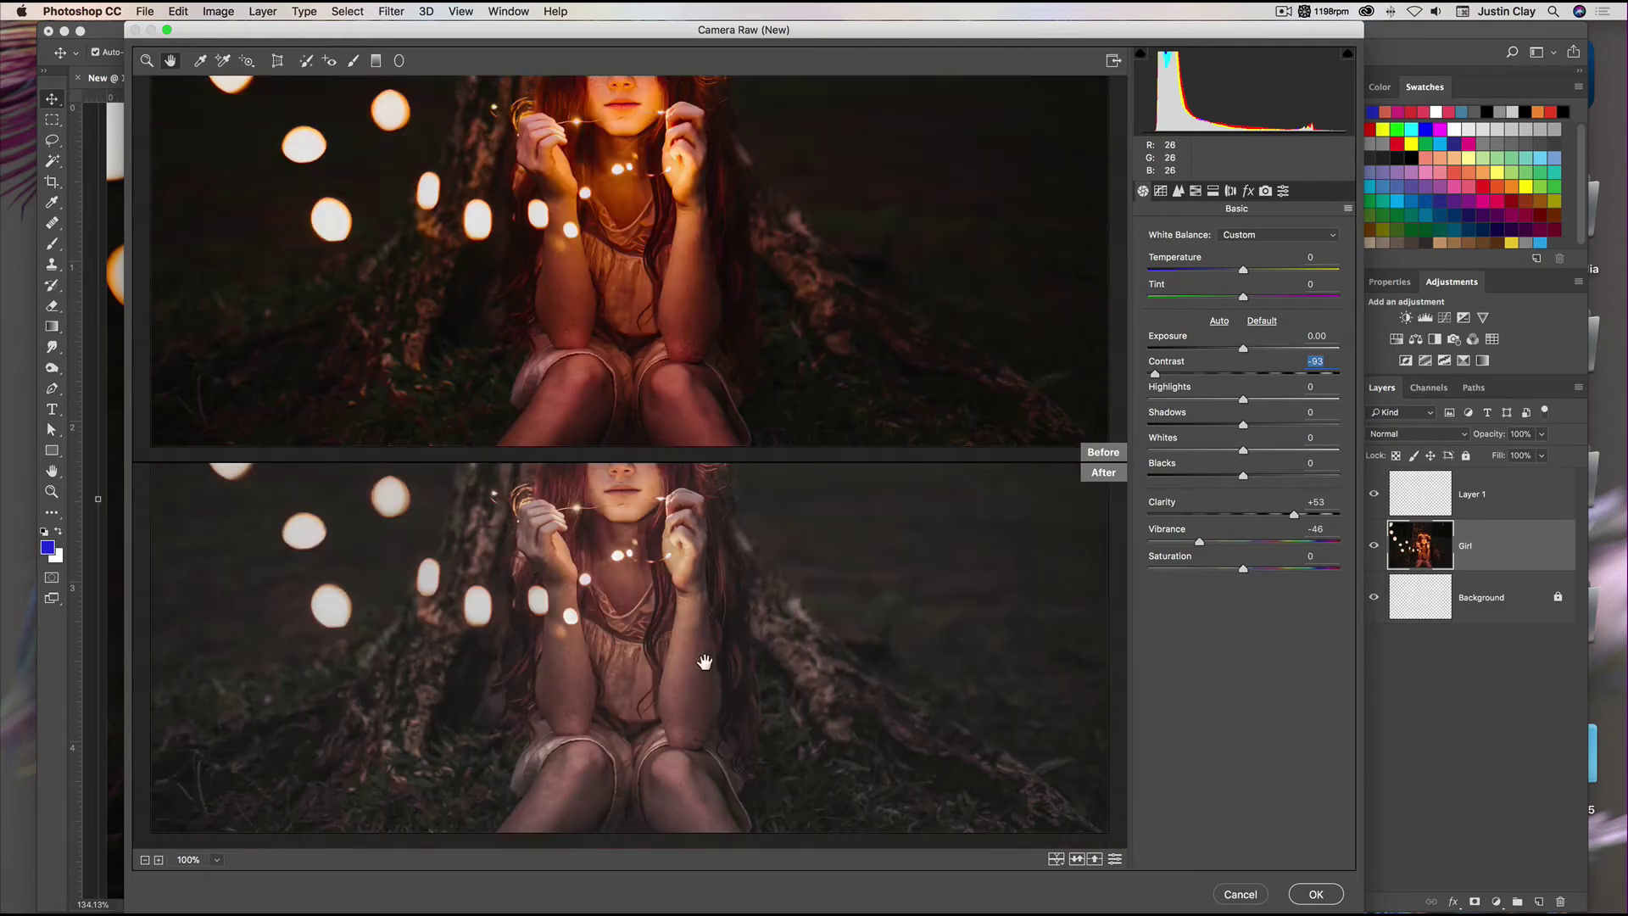
scroll(868, 654, "up", 6)
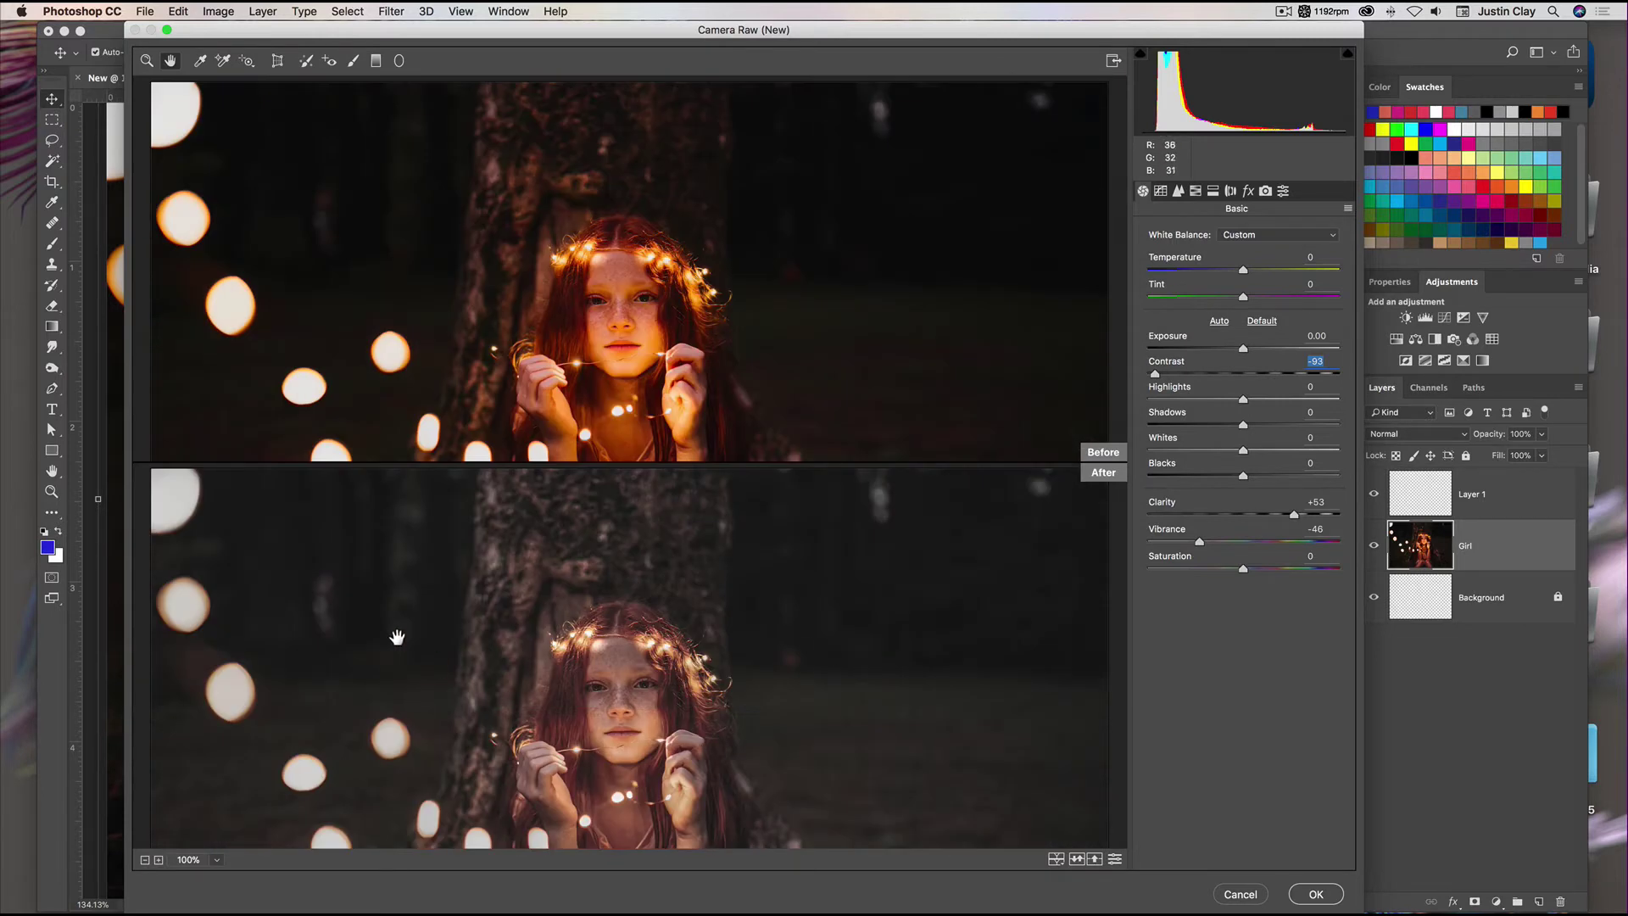
scroll(557, 644, "down", 1)
scroll(557, 644, "down", 10)
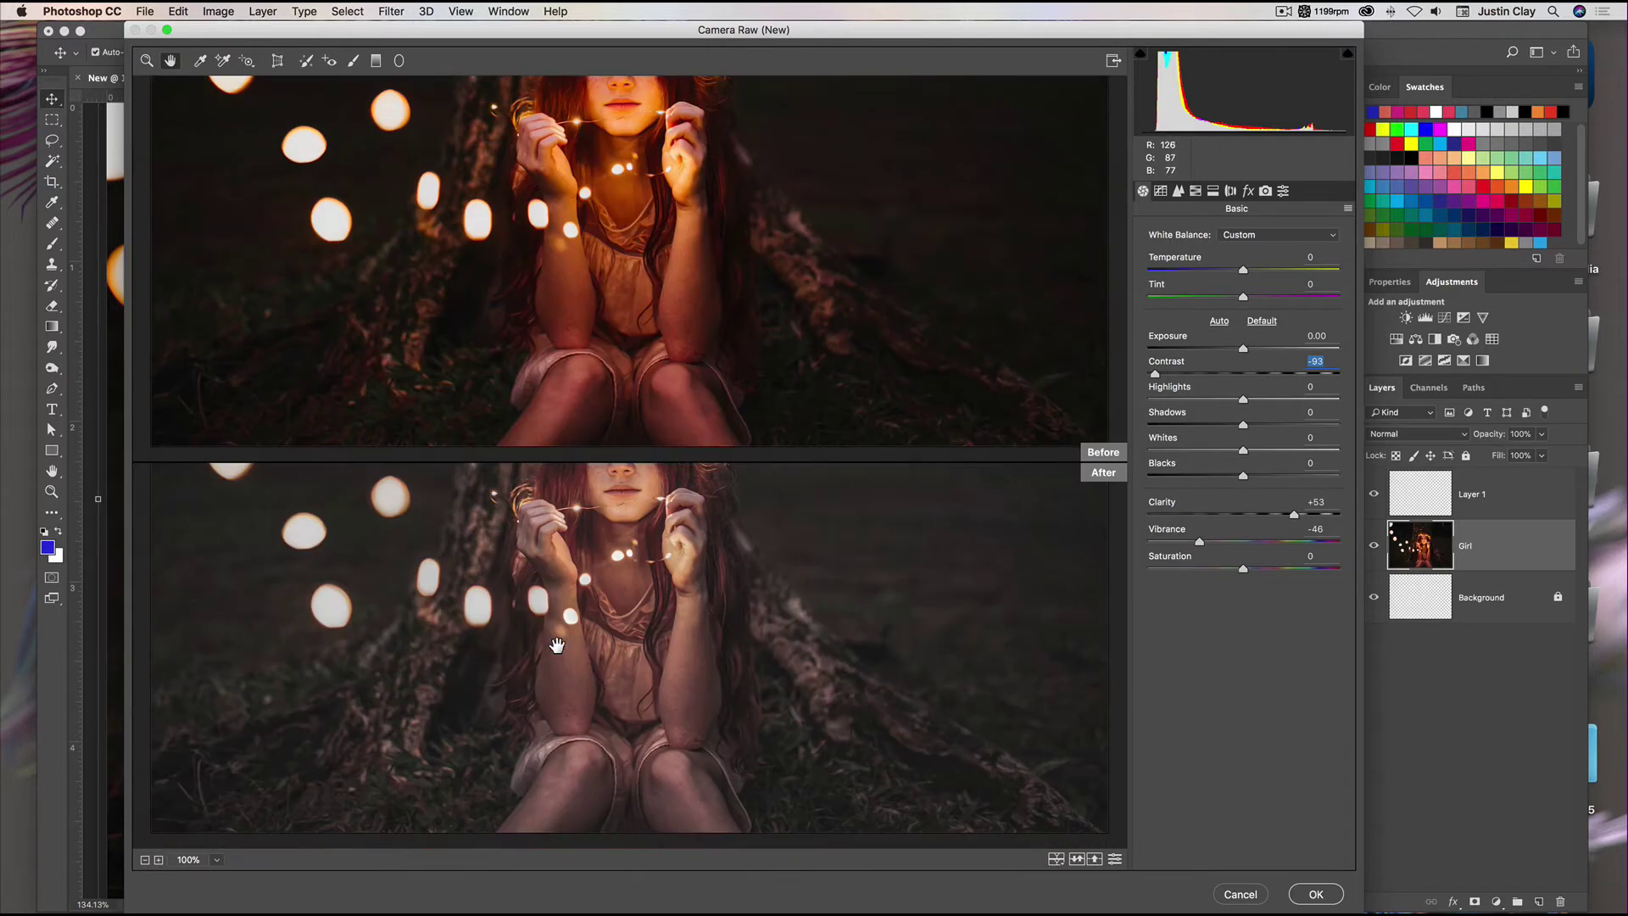
scroll(551, 653, "up", 11)
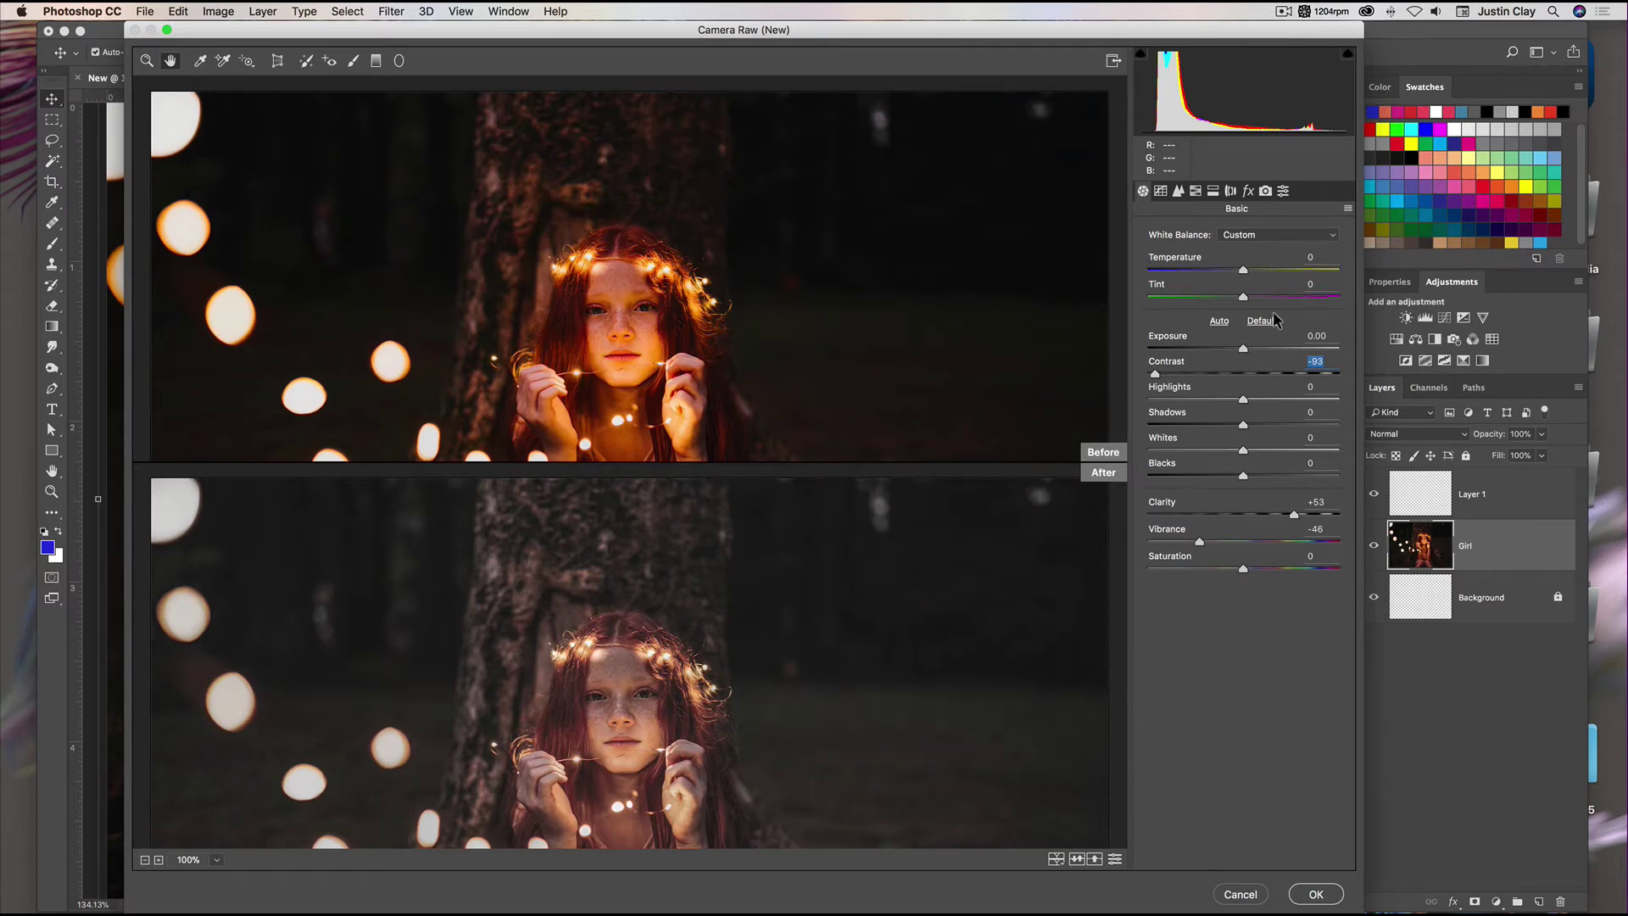
Step: Cycle through the split and side-by-side before/after views, ending on the single view of the adjusted image
left_click(1057, 860)
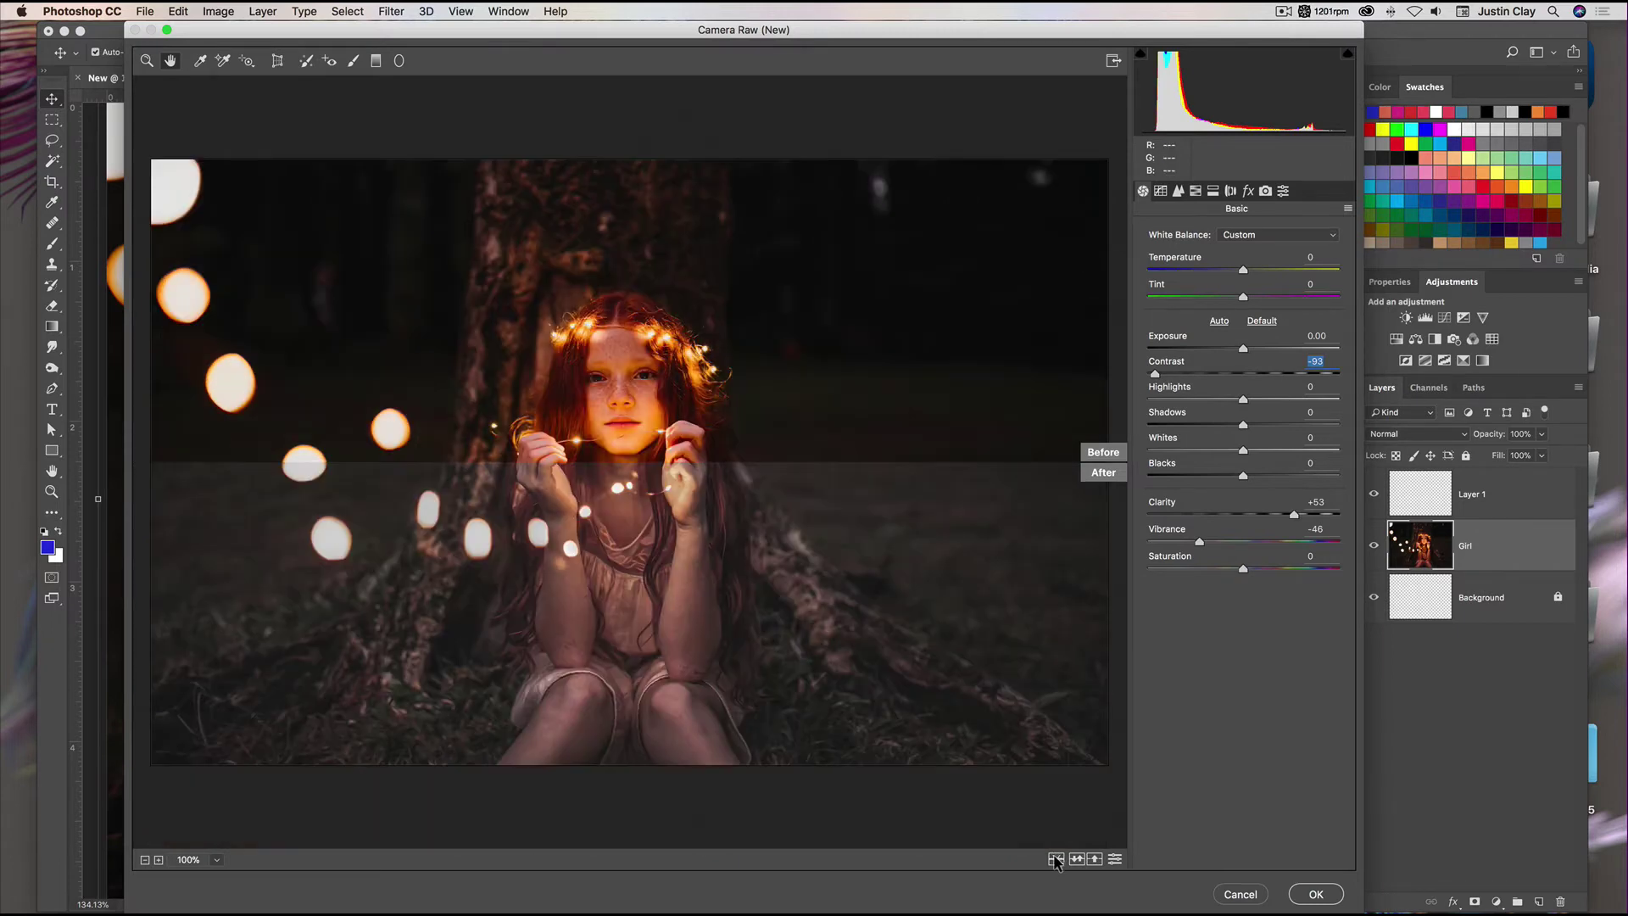
left_click(1055, 860)
left_click(1053, 861)
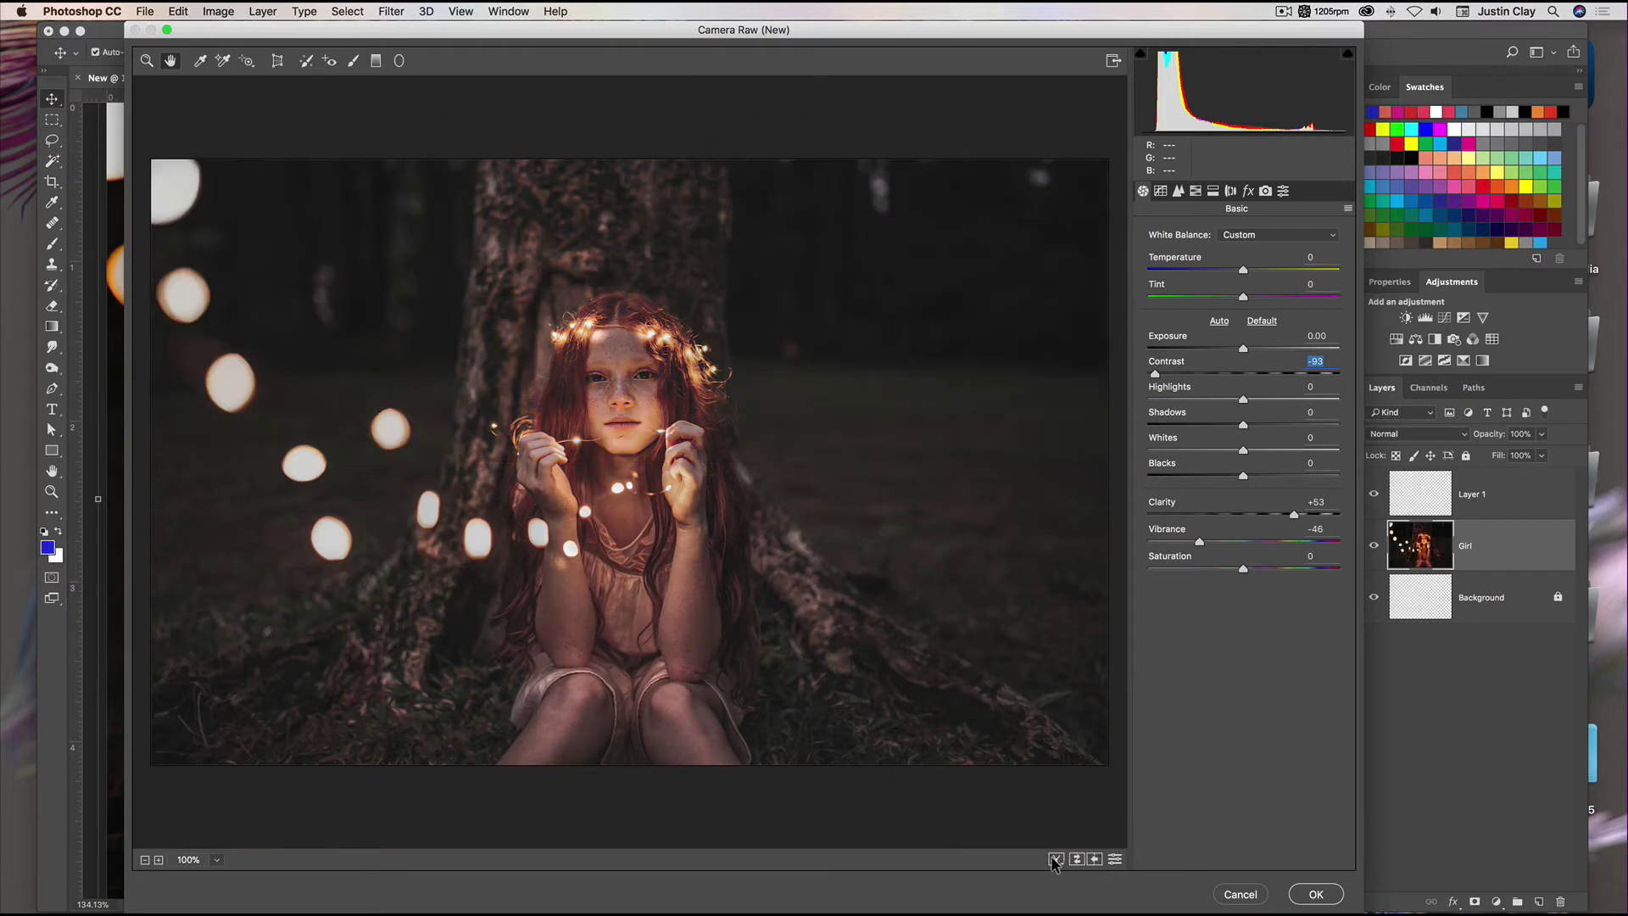
left_click(1051, 860)
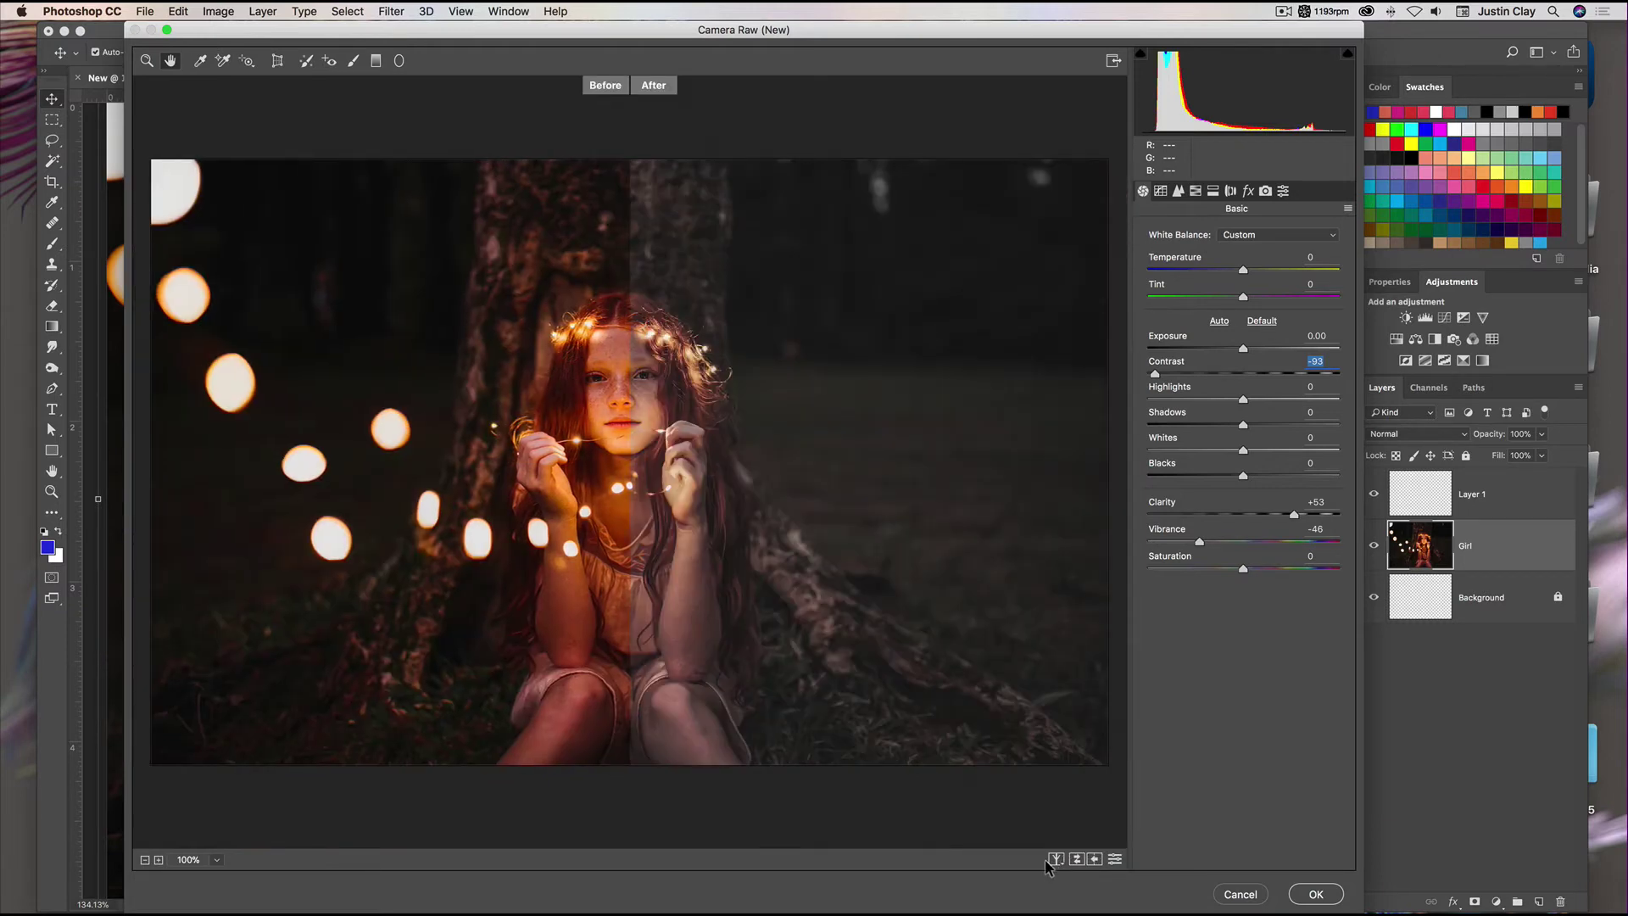
left_click(1055, 860)
left_click(1056, 859)
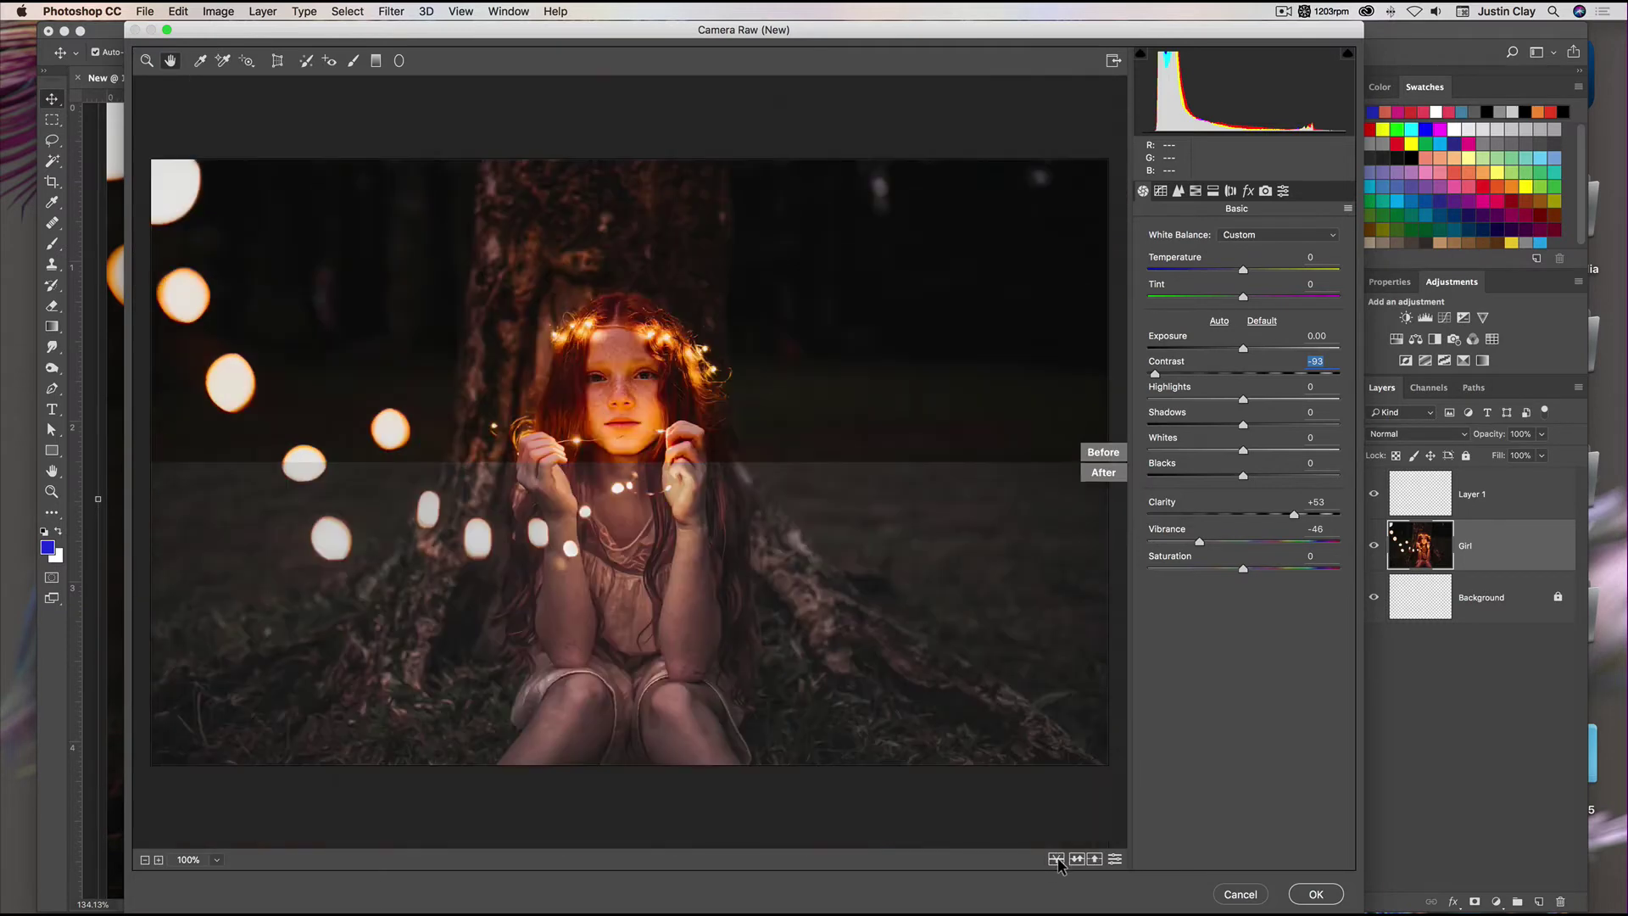
left_click(1056, 860)
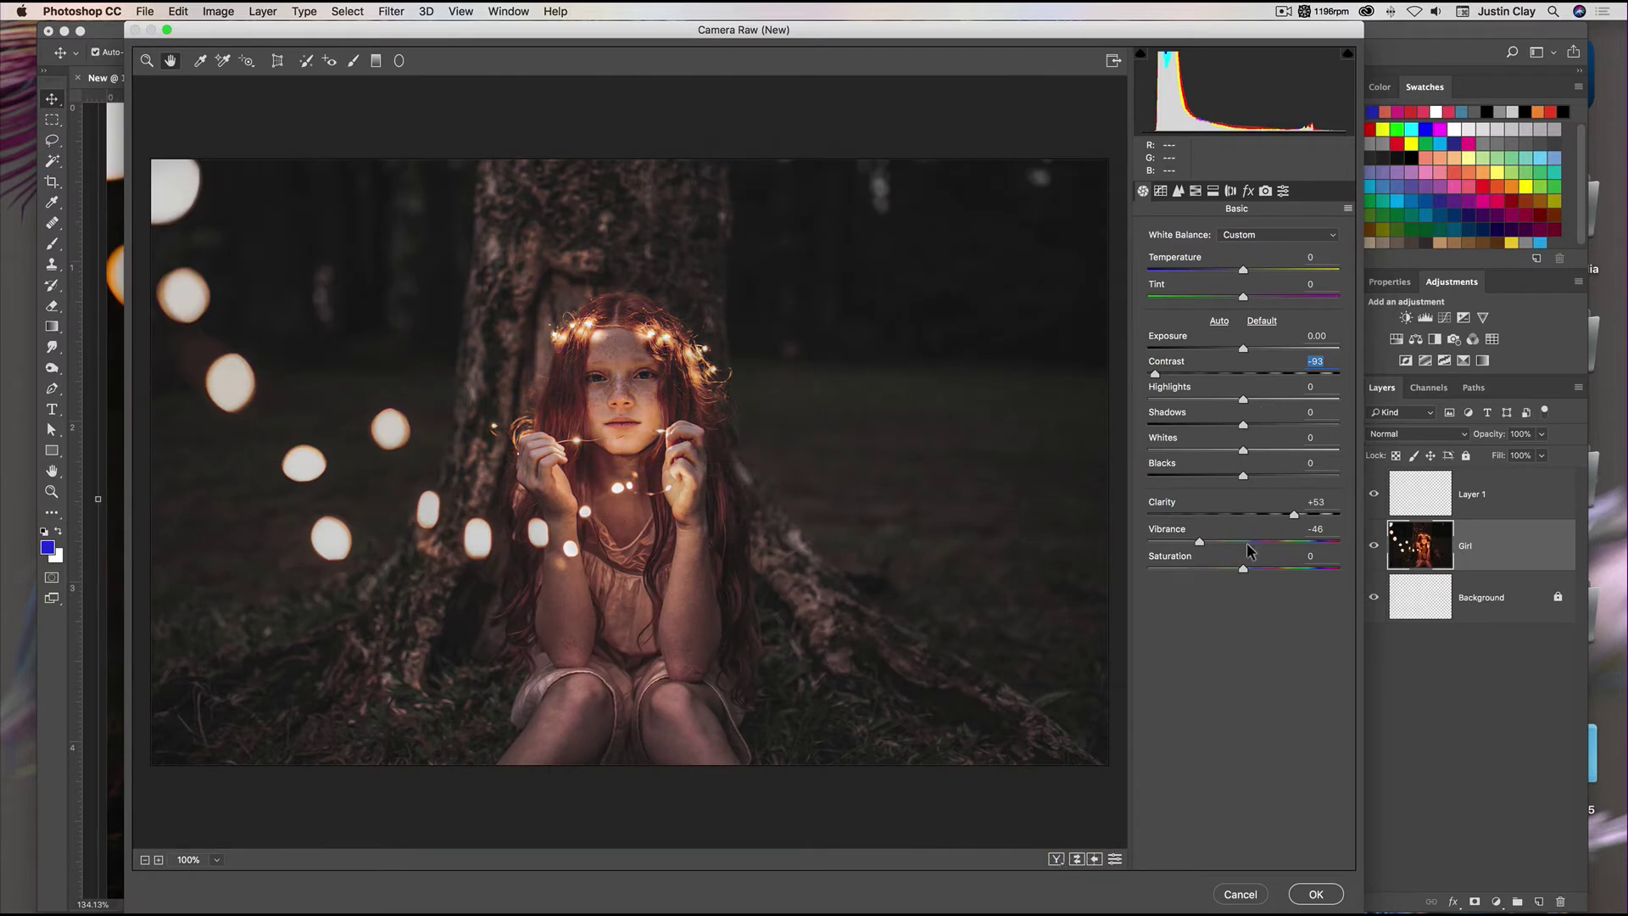
Step: Raise Vibrance to -12 and Contrast to -51 for the Girl image
left_click(1169, 373)
left_click_drag(1202, 542, 1235, 548)
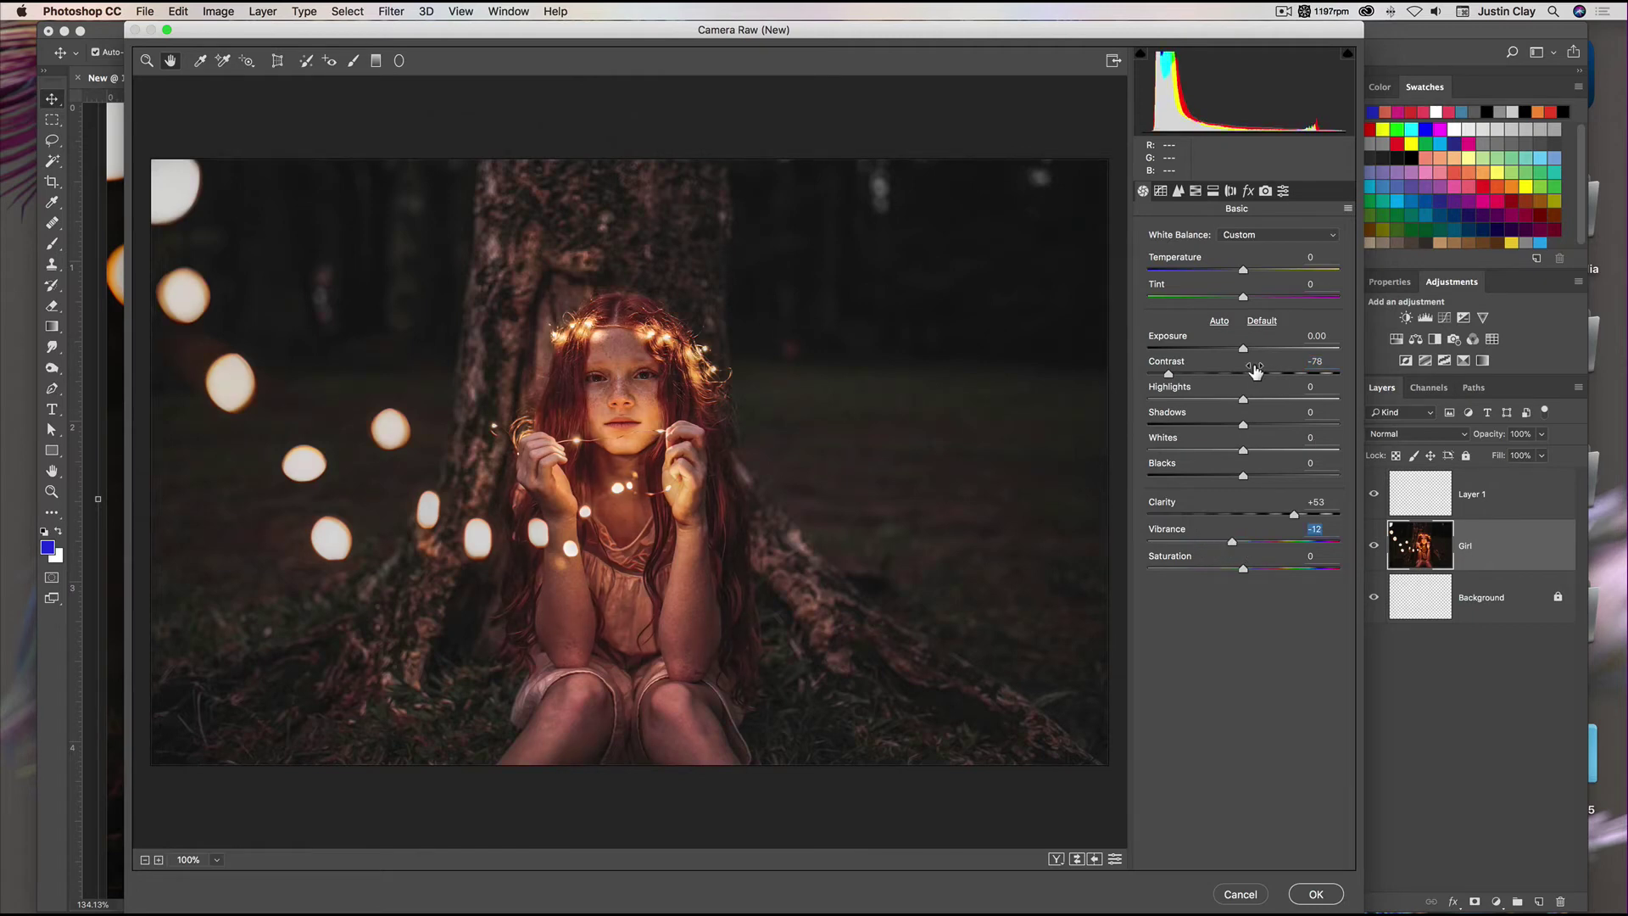
left_click_drag(1171, 384, 1196, 381)
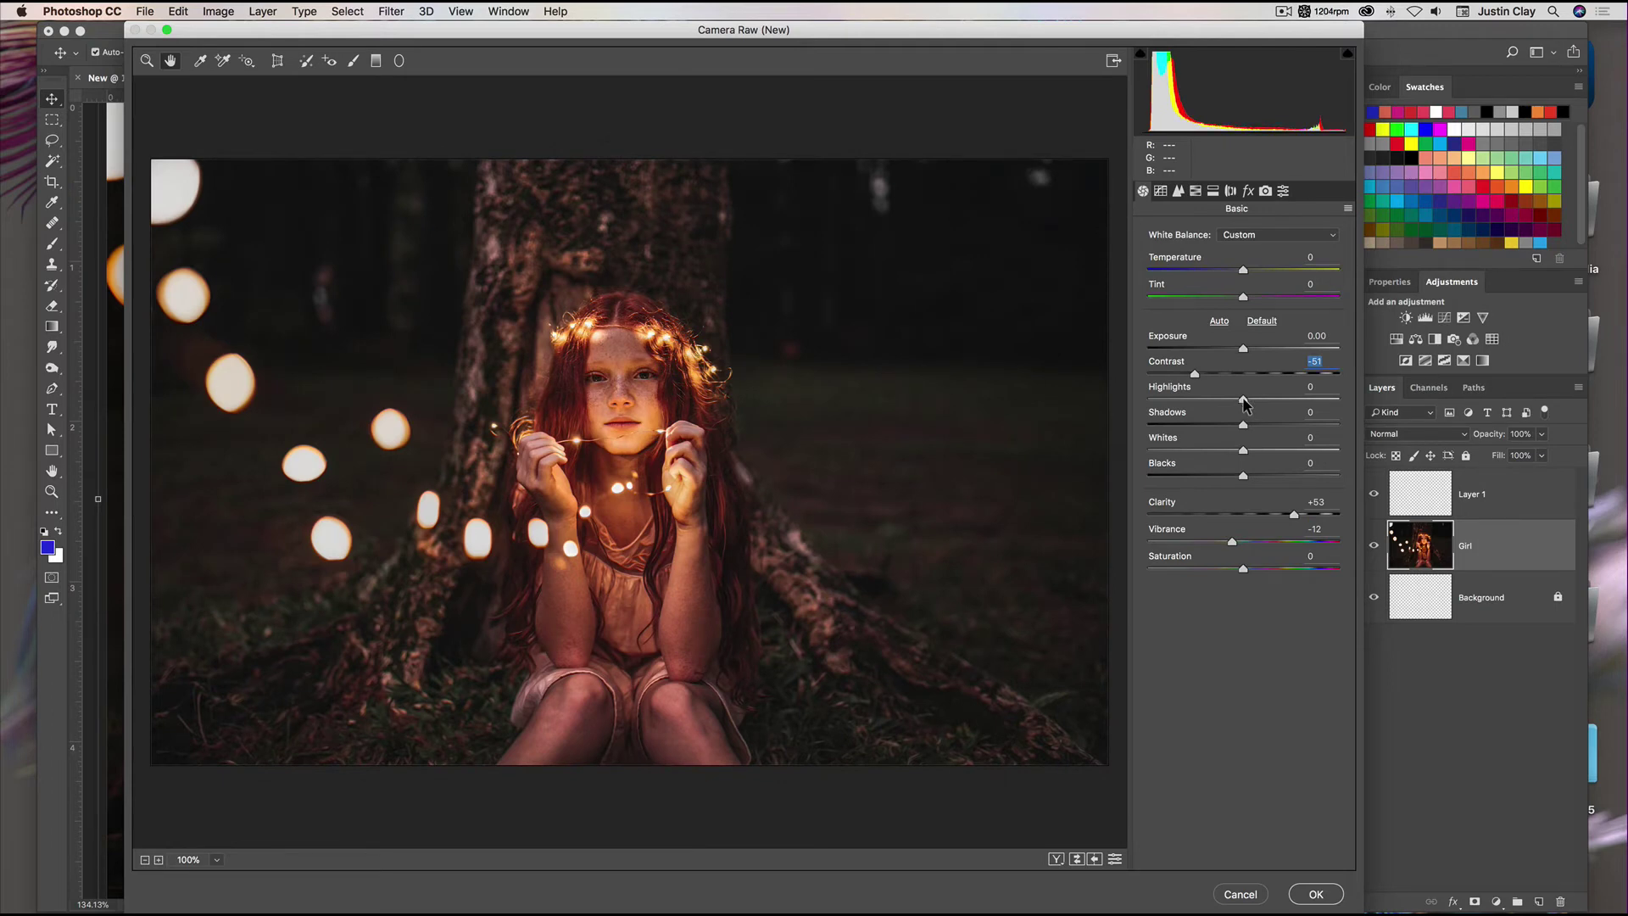
Step: Set Highlights to +33 and Whites to +3, checking the girl's face at 300% zoom
left_click_drag(1244, 400, 1277, 409)
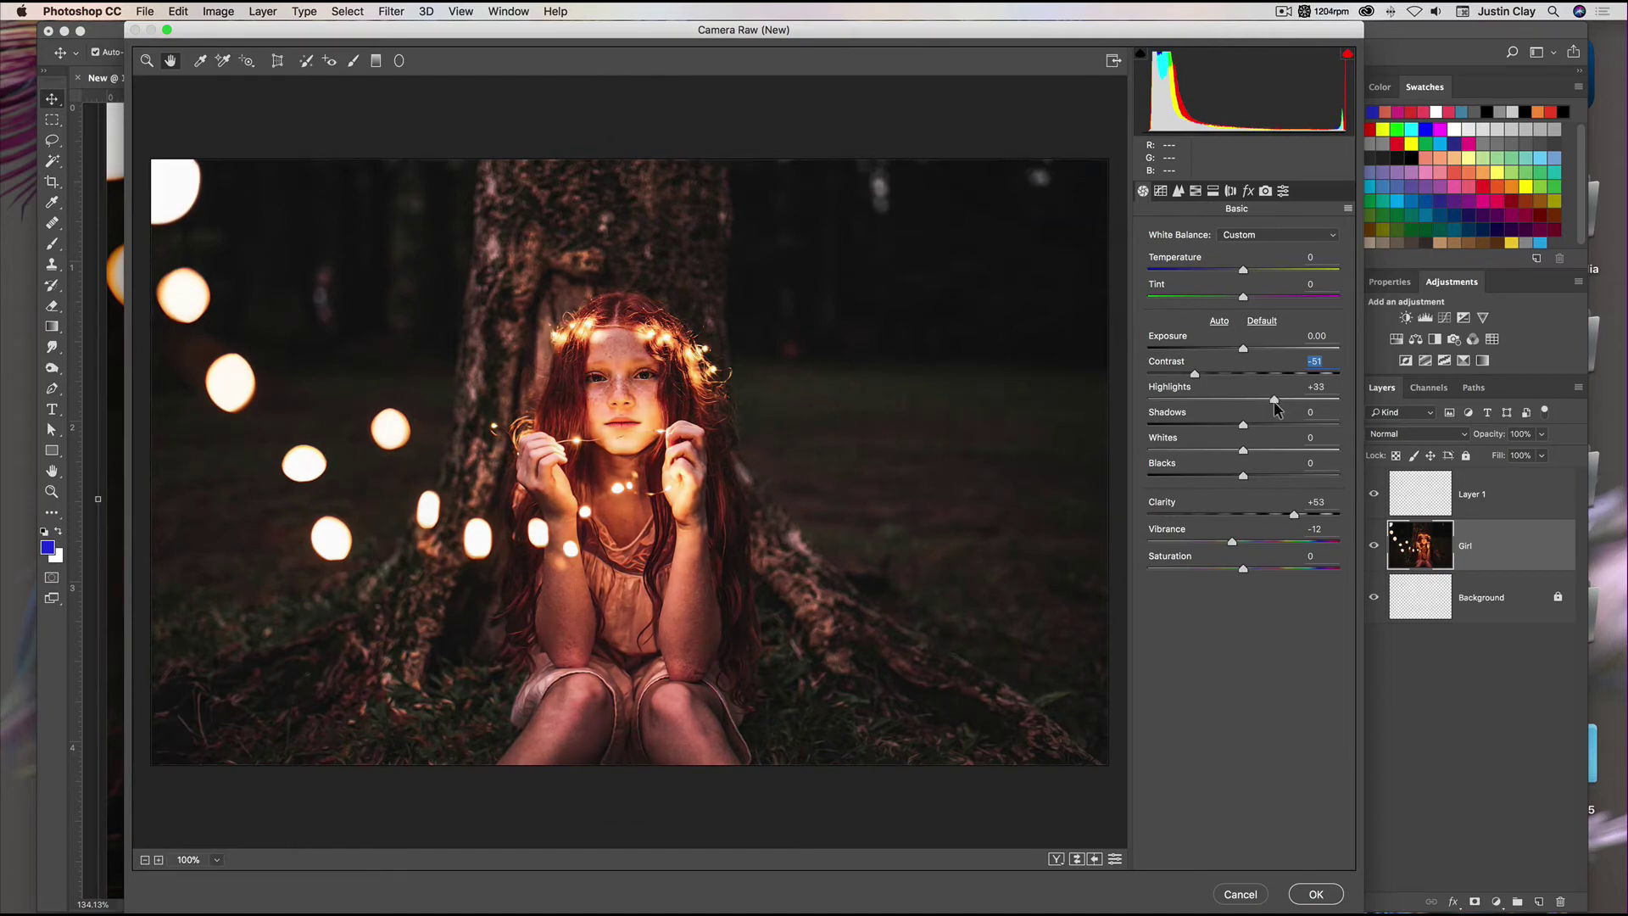
key("super+equal")
key("super+equal")
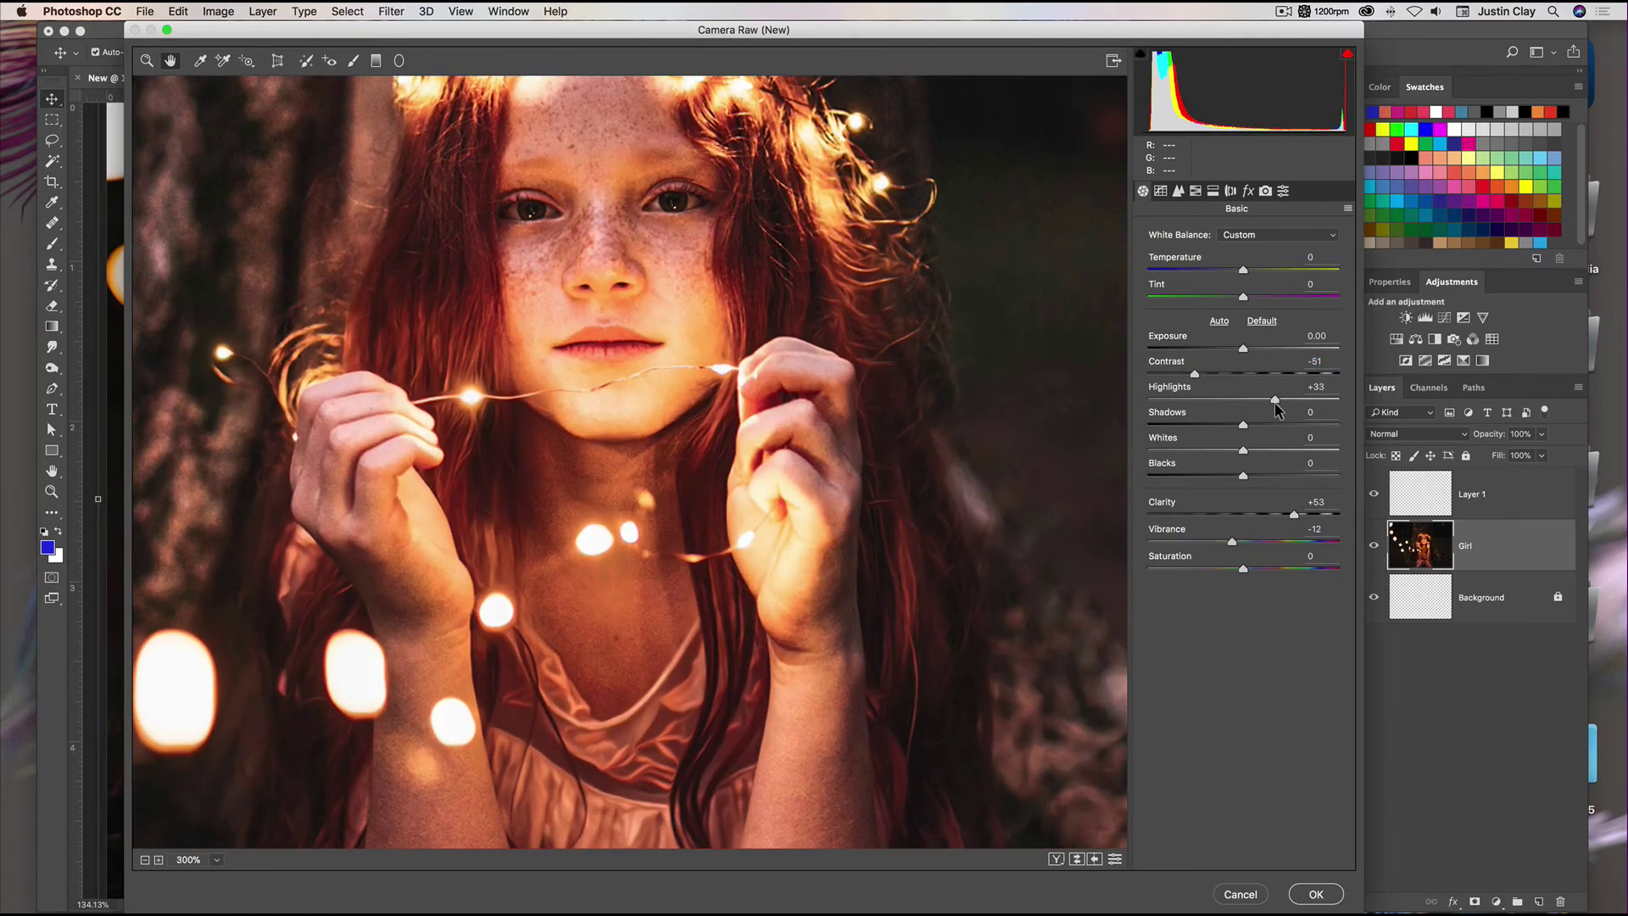
mouse_move(1274, 402)
left_mouse_down()
mouse_move(1344, 407)
mouse_move(1271, 400)
mouse_move(1310, 413)
mouse_move(1277, 412)
left_mouse_up()
mouse_move(1244, 456)
left_mouse_down()
mouse_move(1339, 456)
mouse_move(1073, 445)
mouse_move(1259, 456)
mouse_move(1245, 457)
left_mouse_up()
Step: Lift Shadows to +85 and lower Blacks to -38
key("super+minus")
scroll(1003, 465, "down", 3)
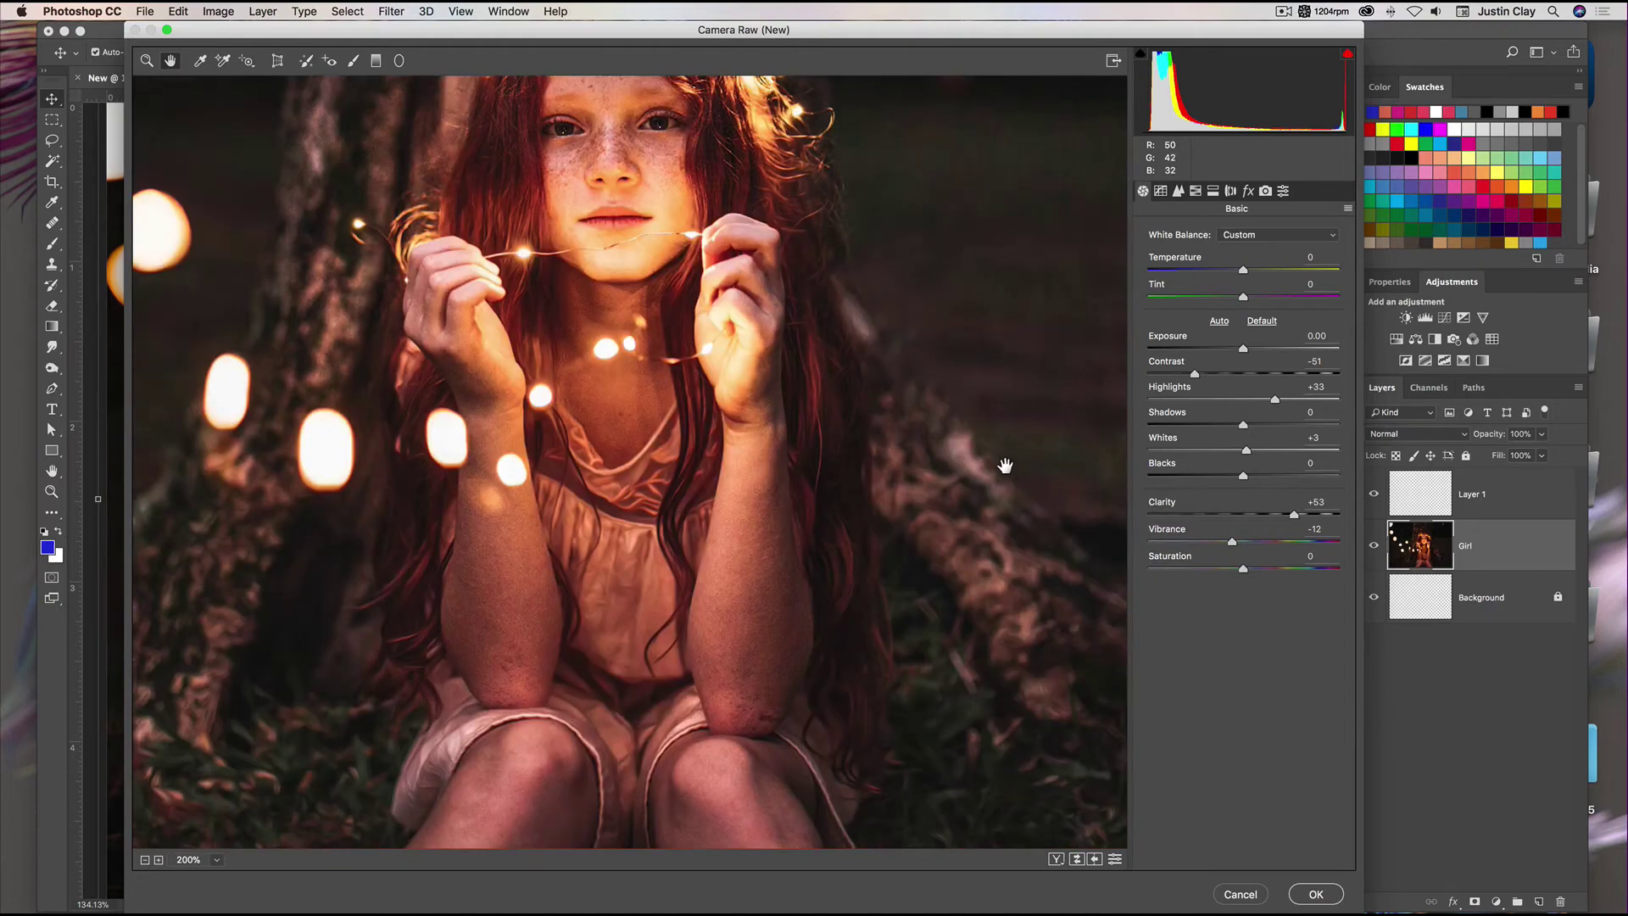
left_click_drag(1243, 431, 1324, 427)
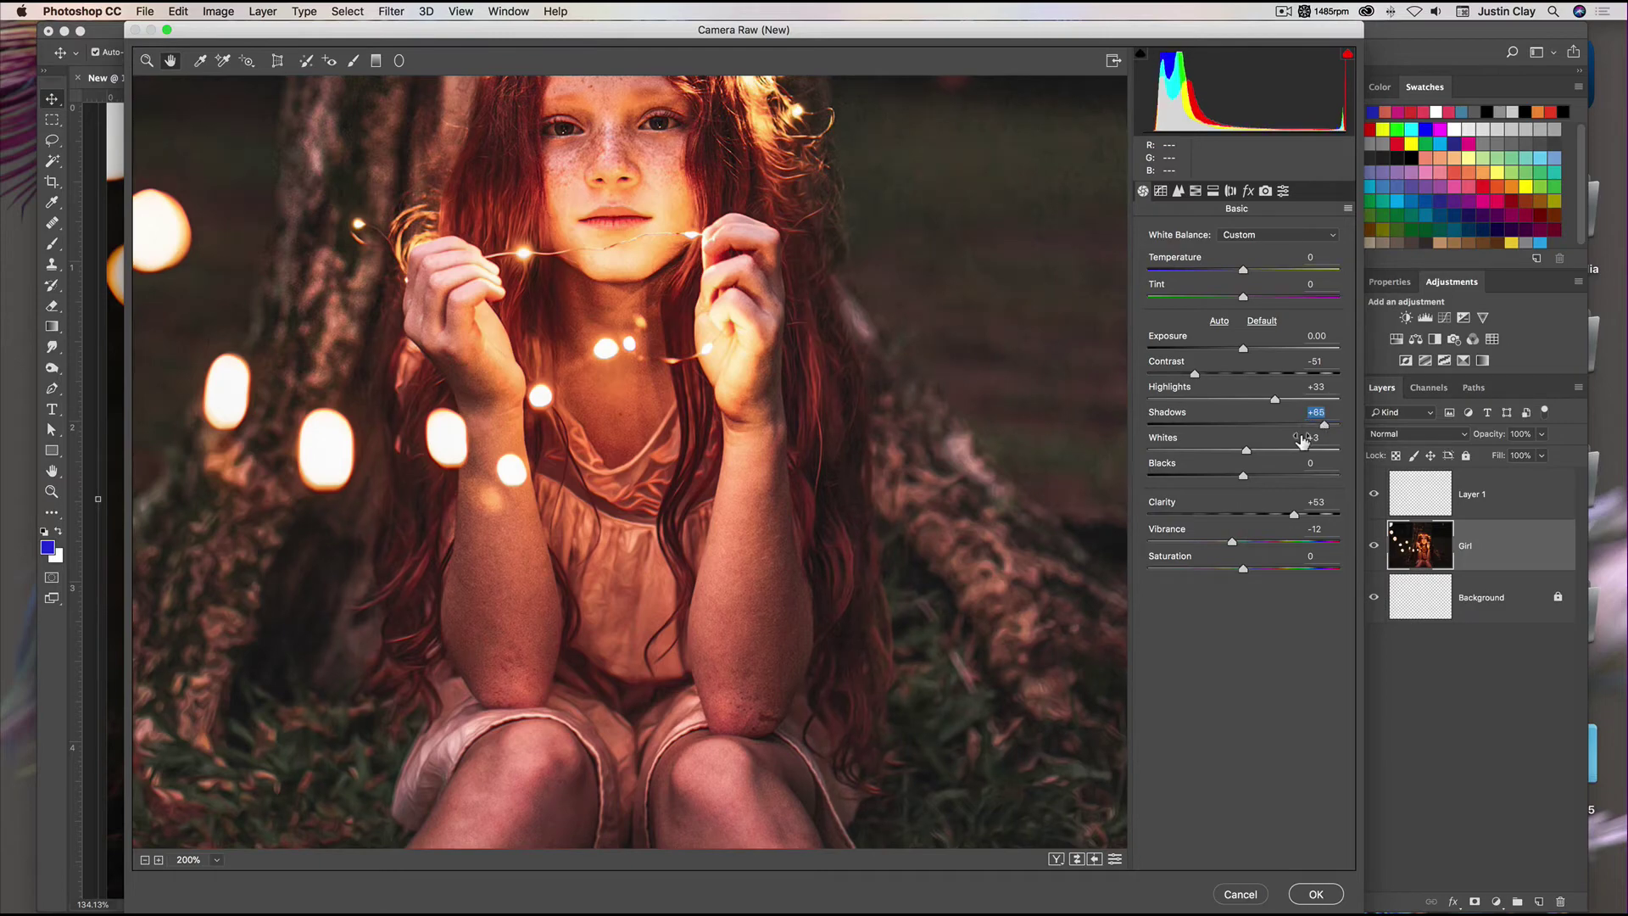
left_click_drag(1244, 477, 1205, 471)
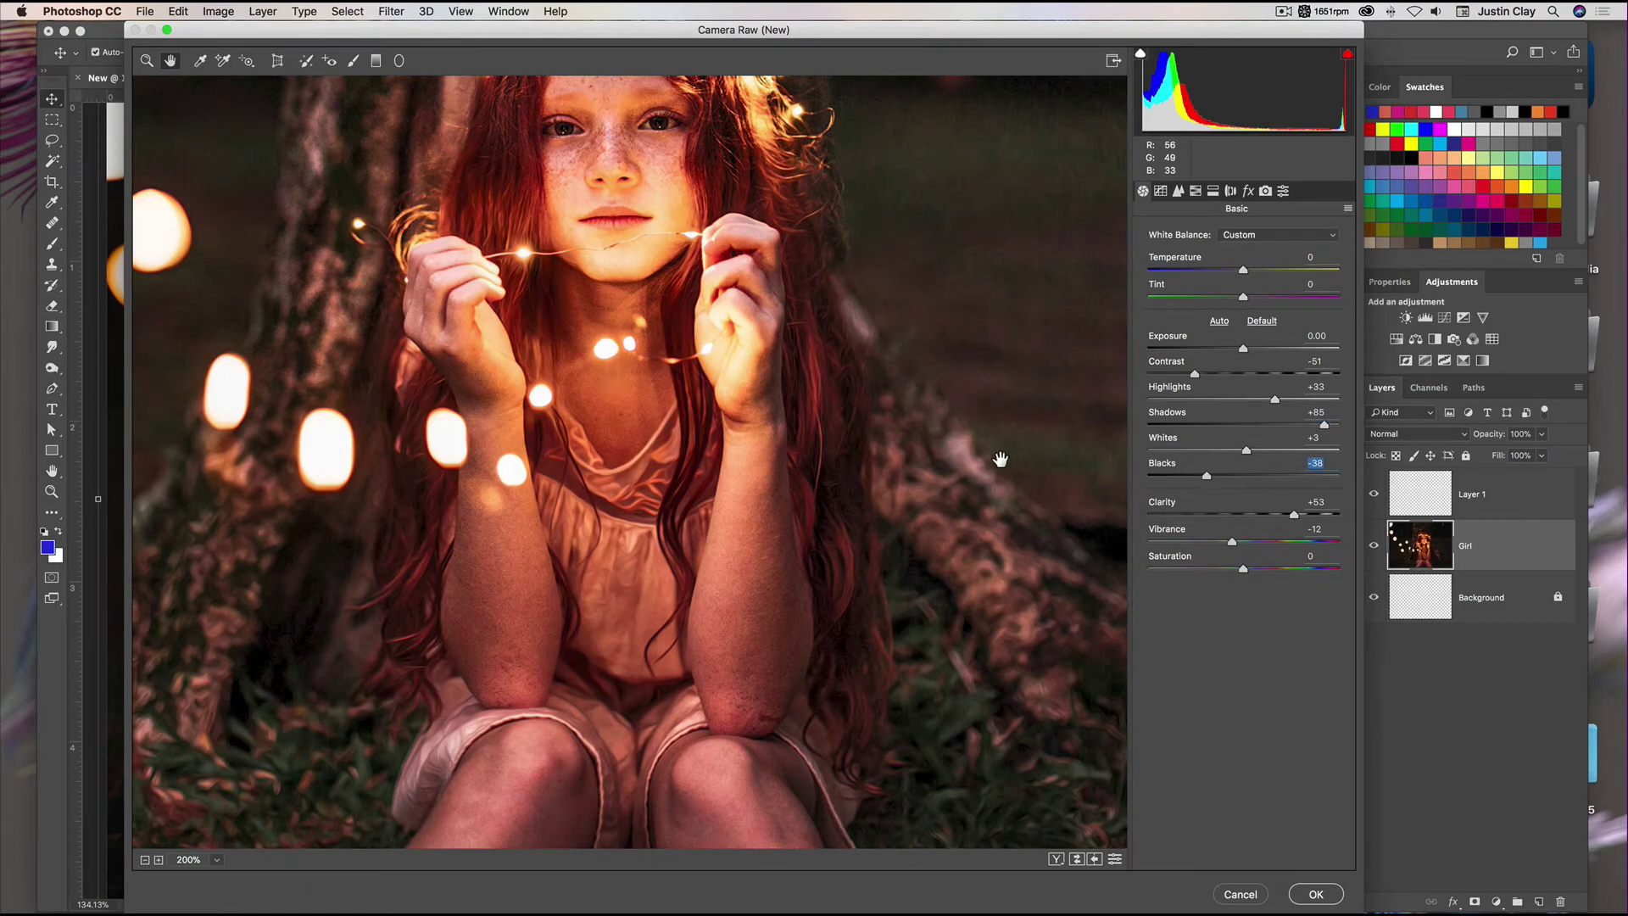
Step: Try Highlights at +63, then settle on +41 while viewing the girl's face
scroll(1000, 461, "up", 5)
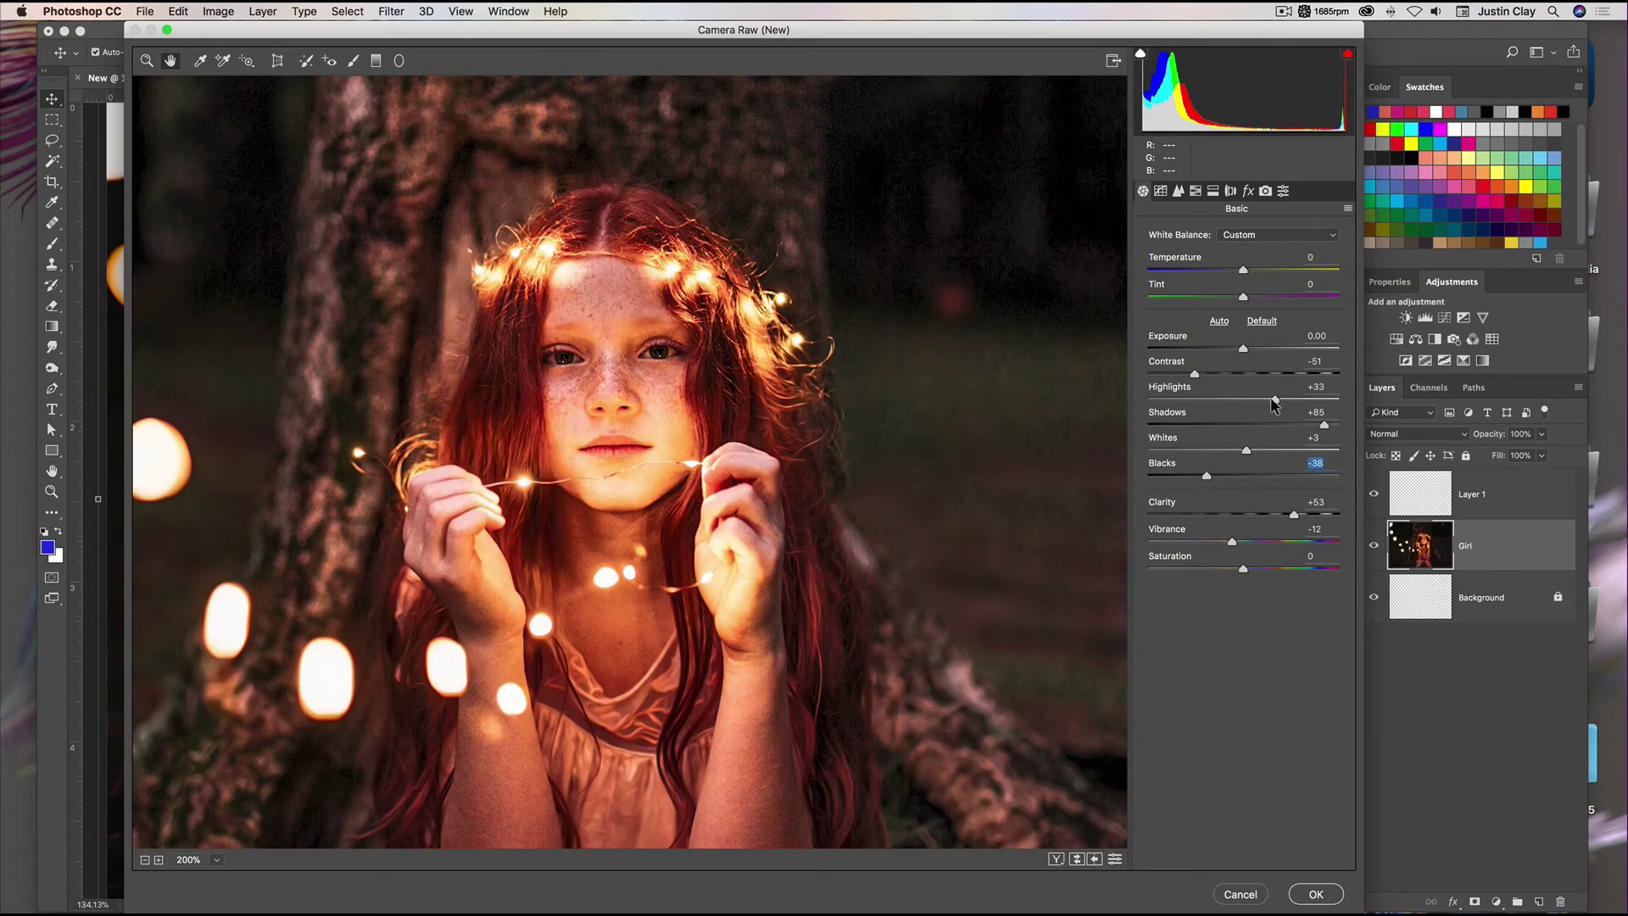
left_click_drag(1274, 405, 1300, 400)
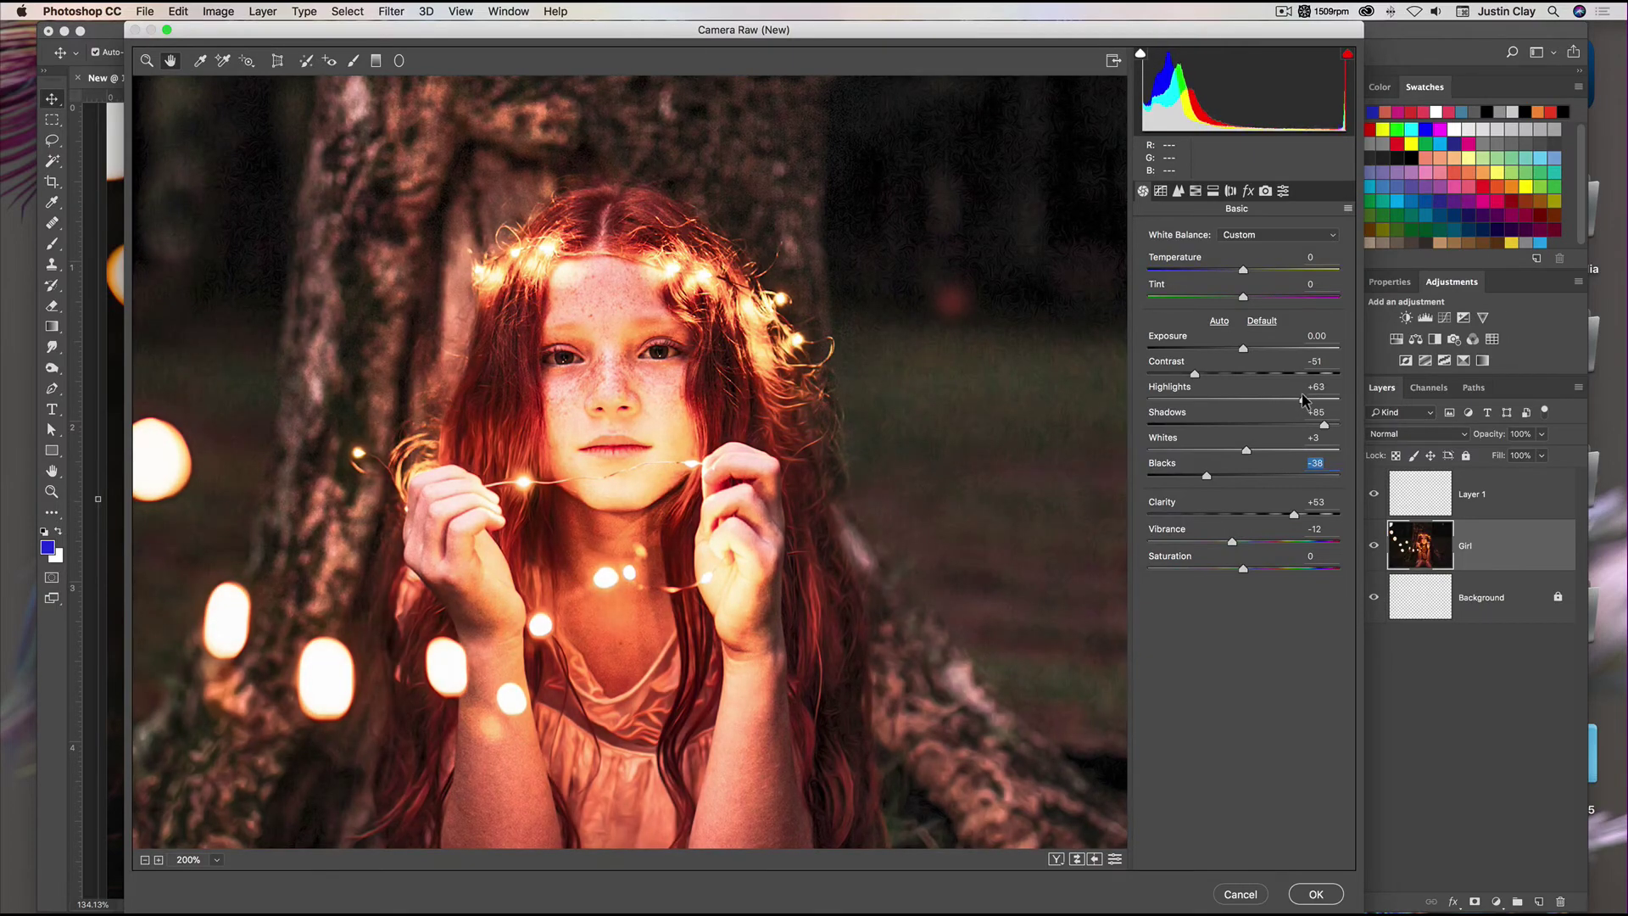
left_click_drag(1295, 400, 1282, 399)
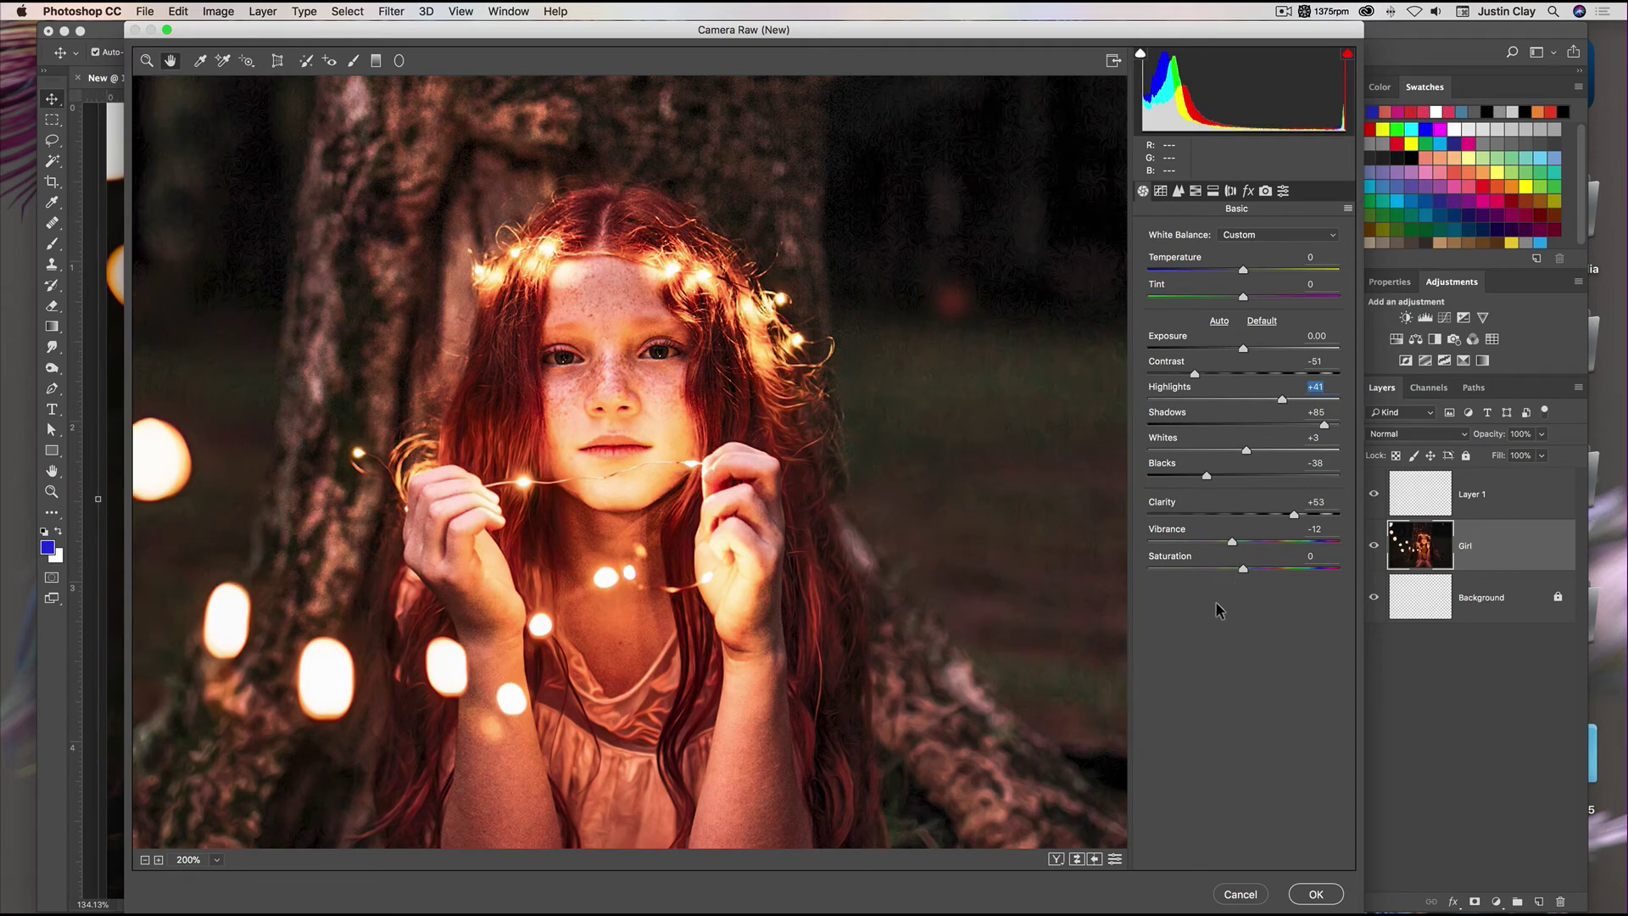
Step: Try out lower and higher Vibrance, then set Vibrance to -31 and leave Saturation at 0
mouse_move(1232, 545)
left_mouse_down()
mouse_move(1355, 544)
mouse_move(1222, 544)
left_mouse_up()
left_click_drag(1221, 542, 1278, 541)
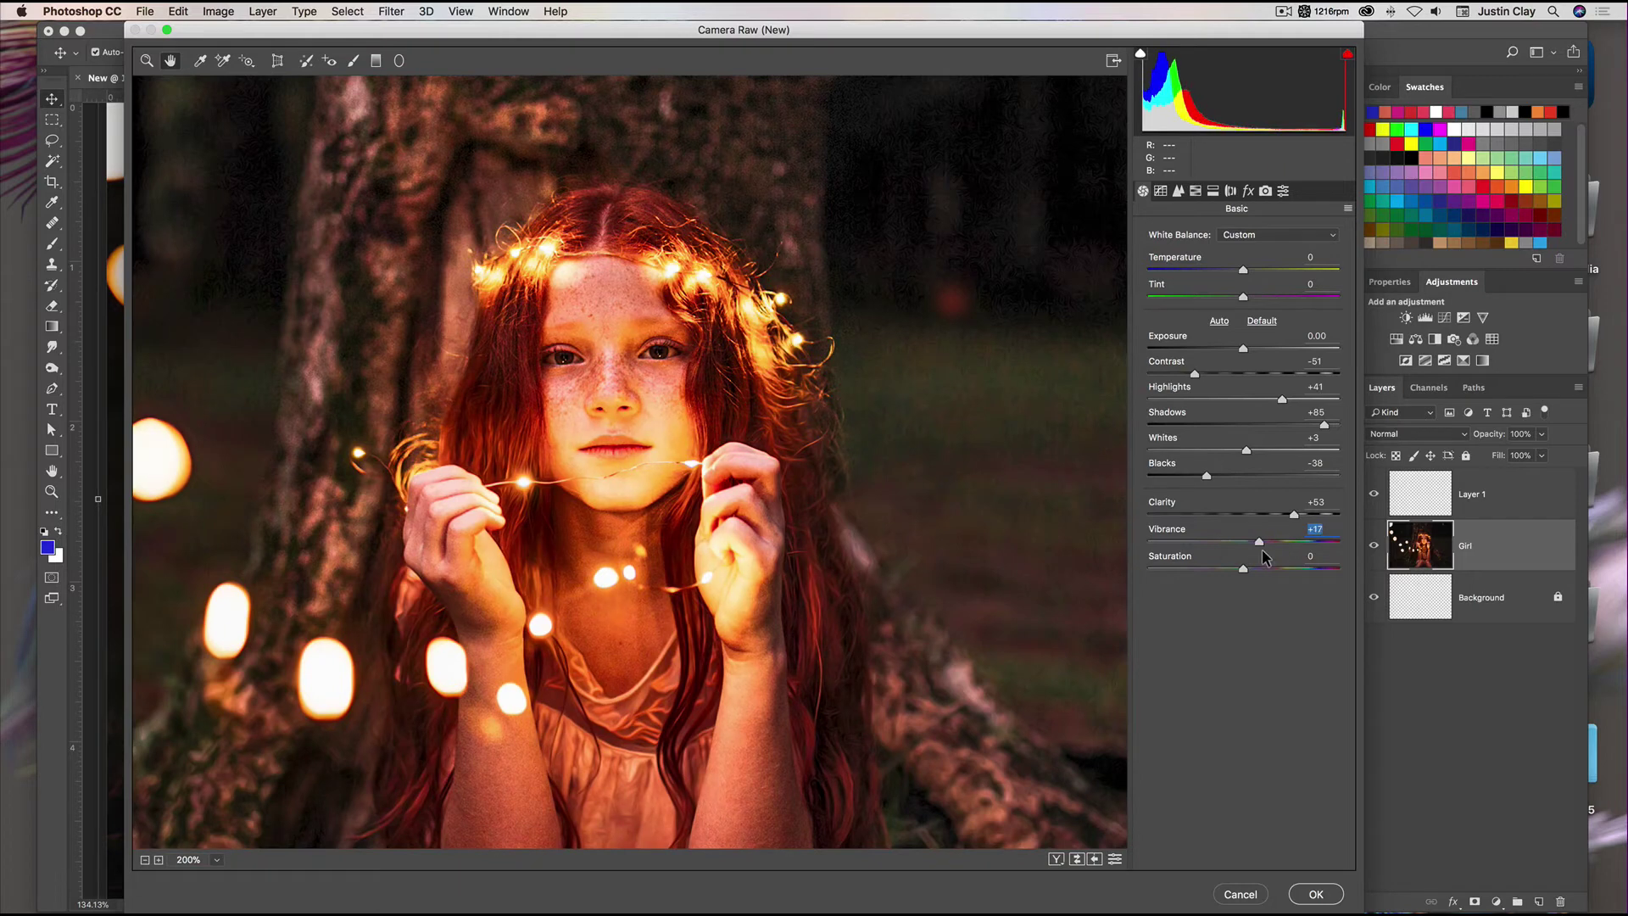
mouse_move(1248, 546)
left_mouse_down()
mouse_move(1215, 546)
mouse_move(1281, 569)
mouse_move(1386, 570)
mouse_move(1244, 575)
left_mouse_up()
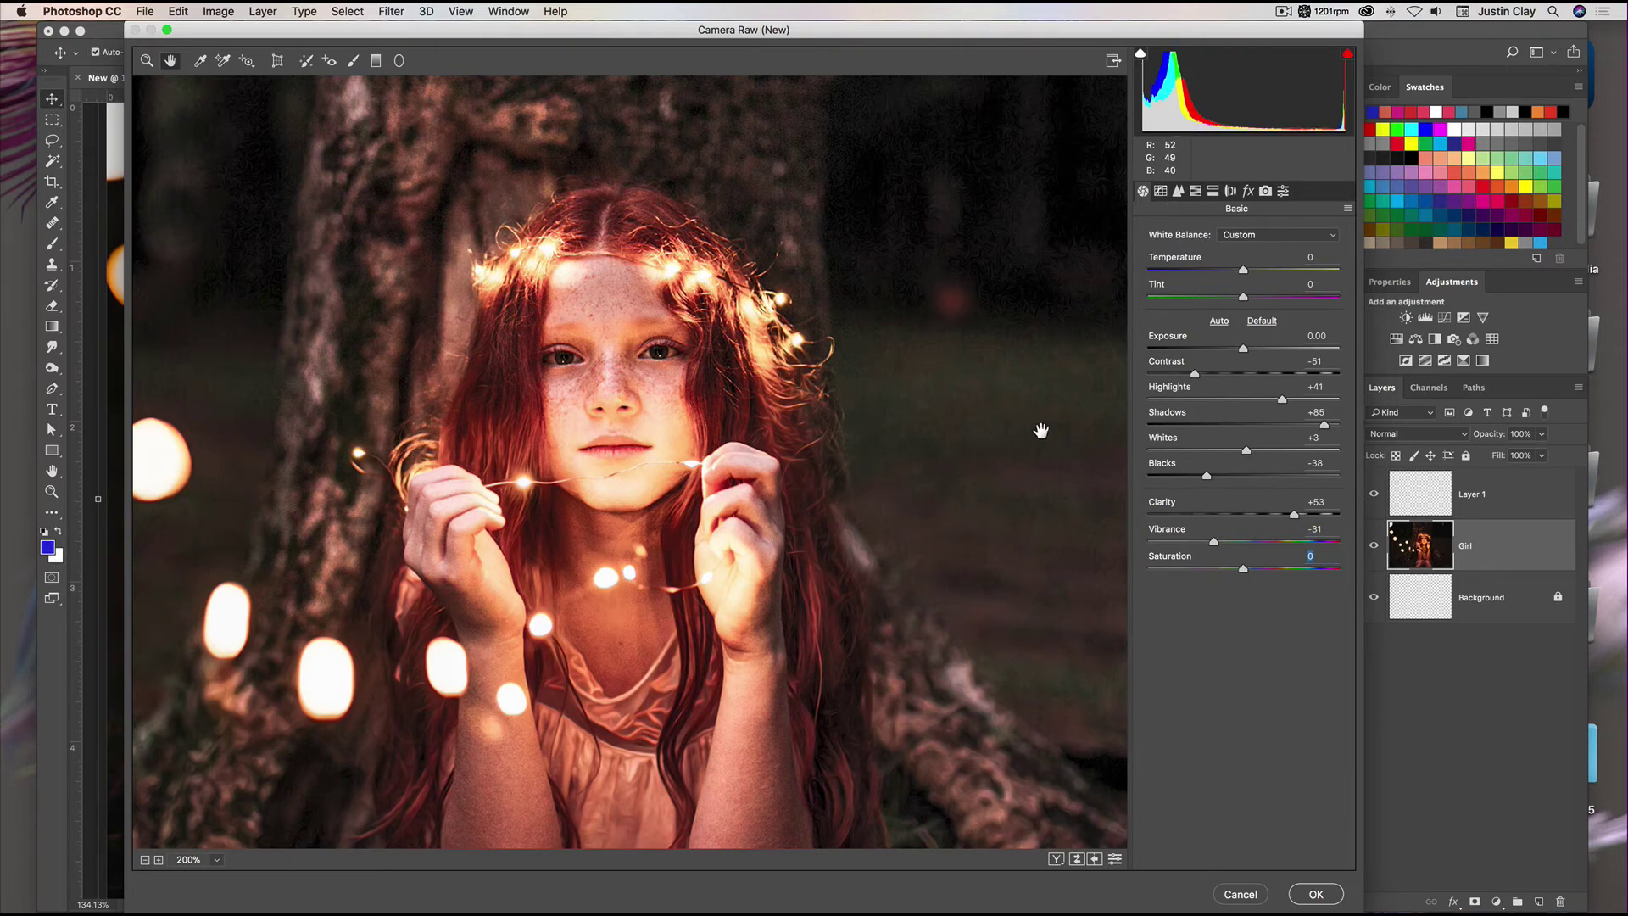
key("super+minus")
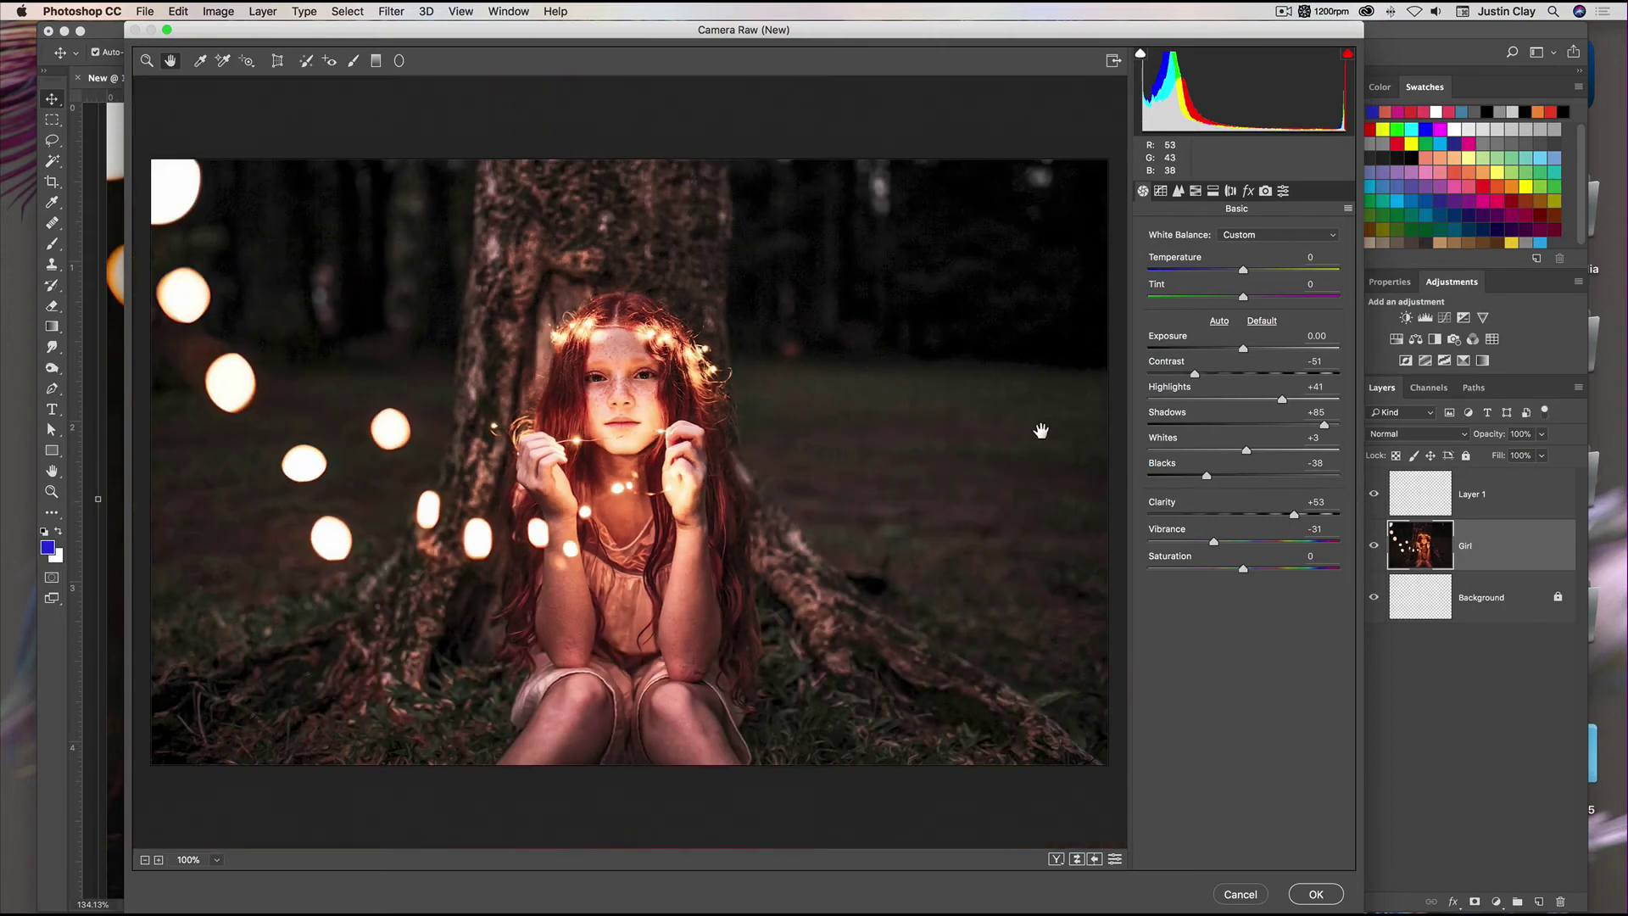
Step: Try darkening the image by pulling the RGB point tone curve down to input 137, output 70
left_click(1159, 191)
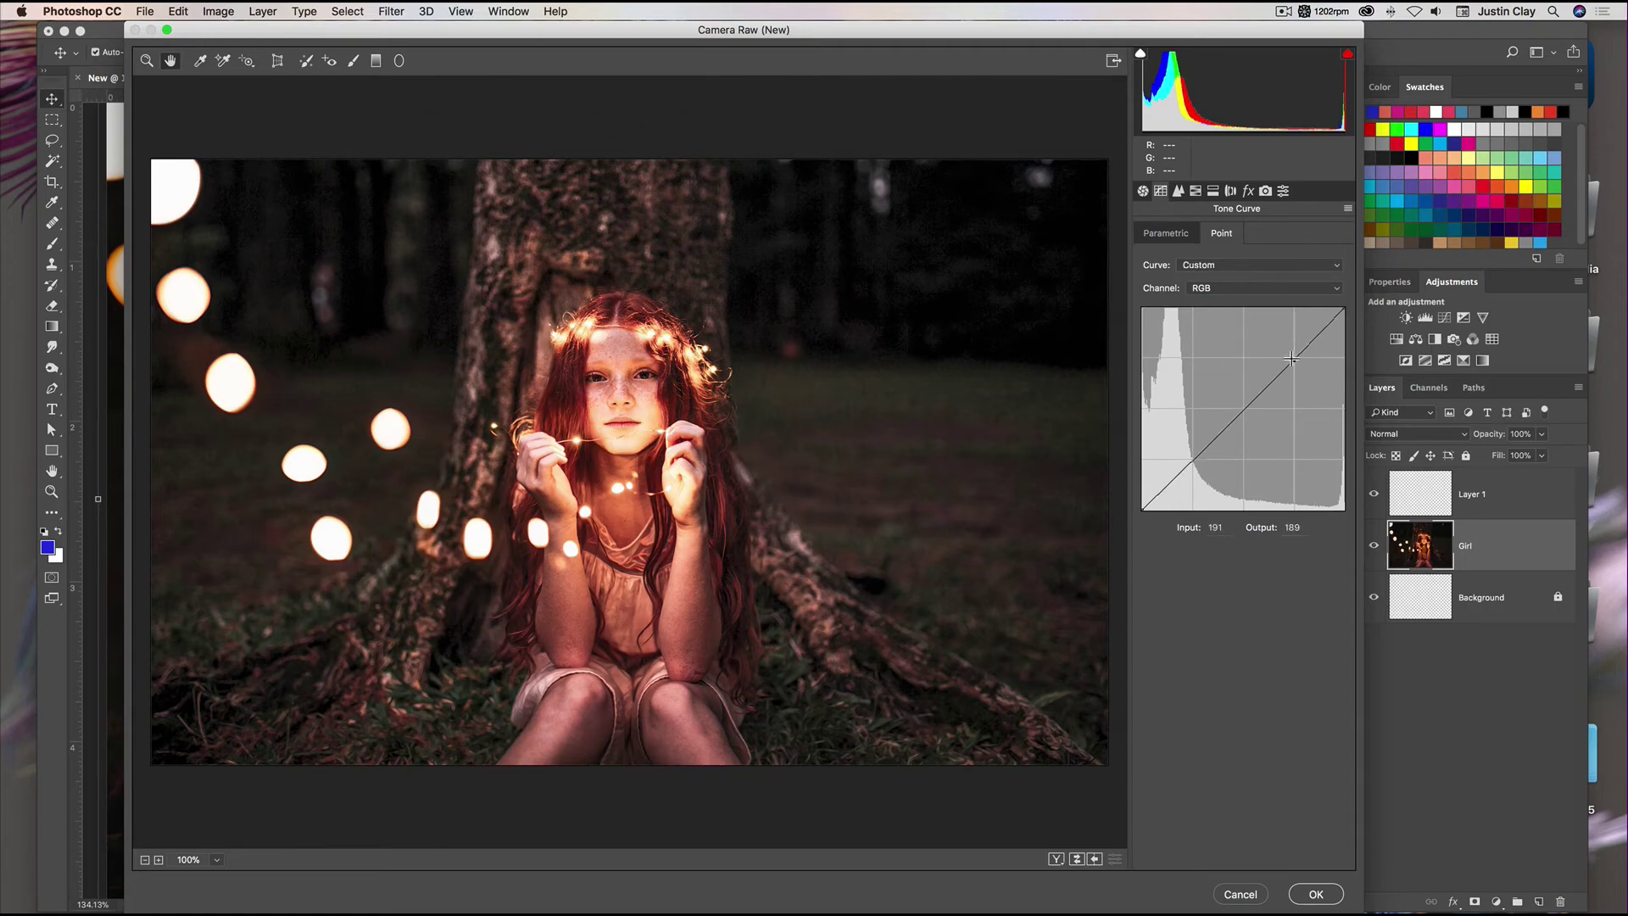
left_click_drag(1292, 360, 1248, 454)
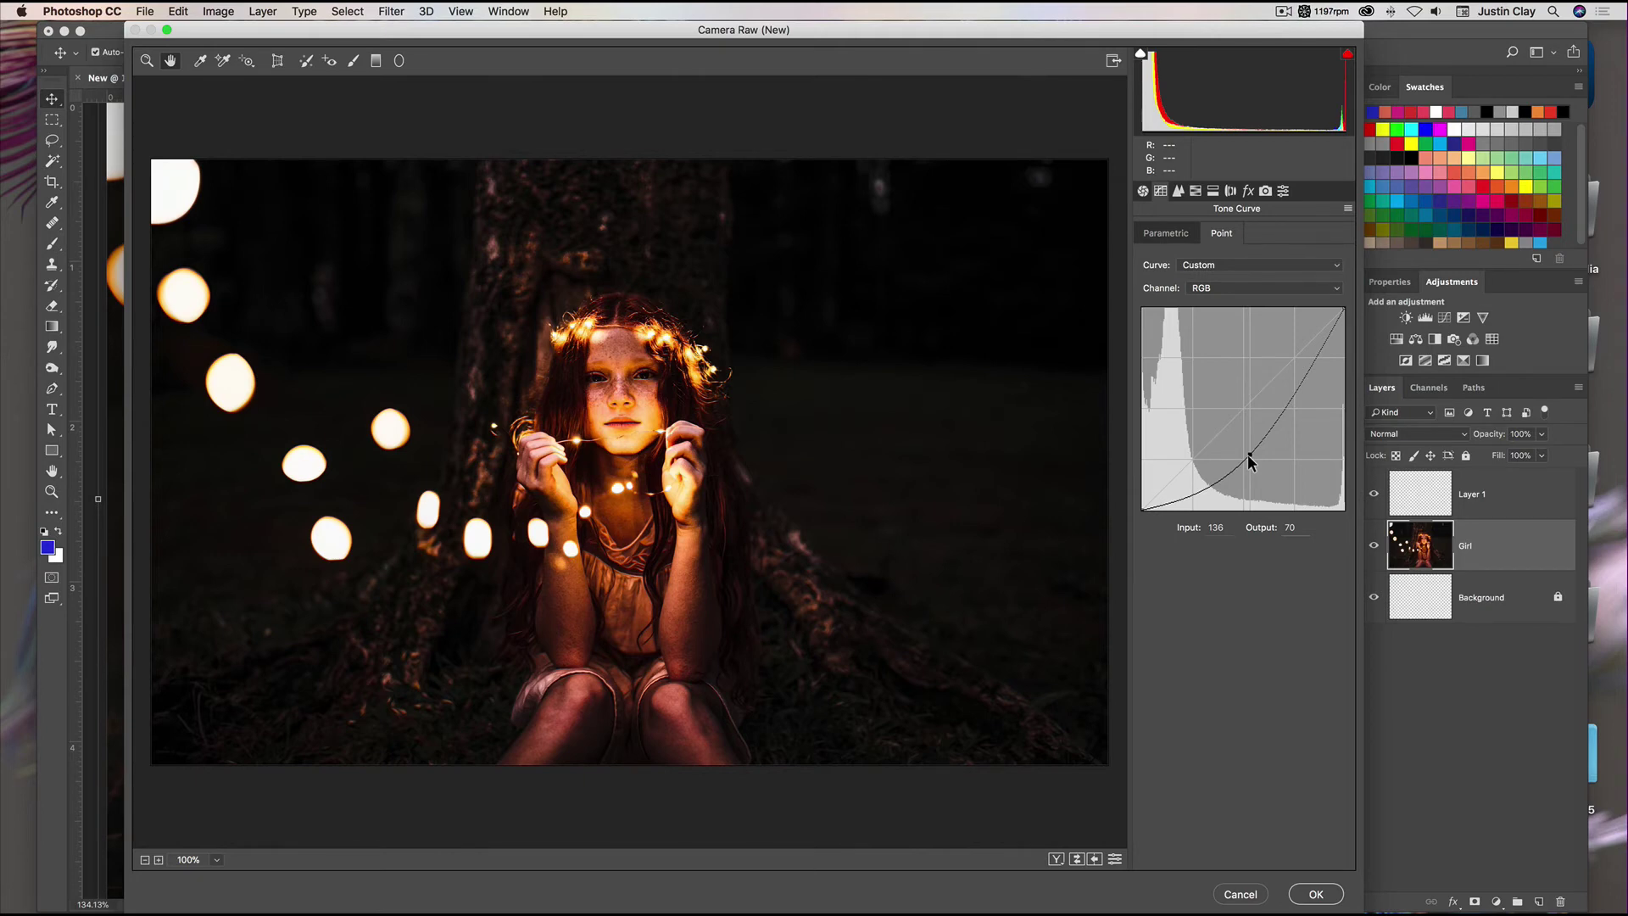
left_click_drag(1249, 455, 1251, 456)
key("super+equal")
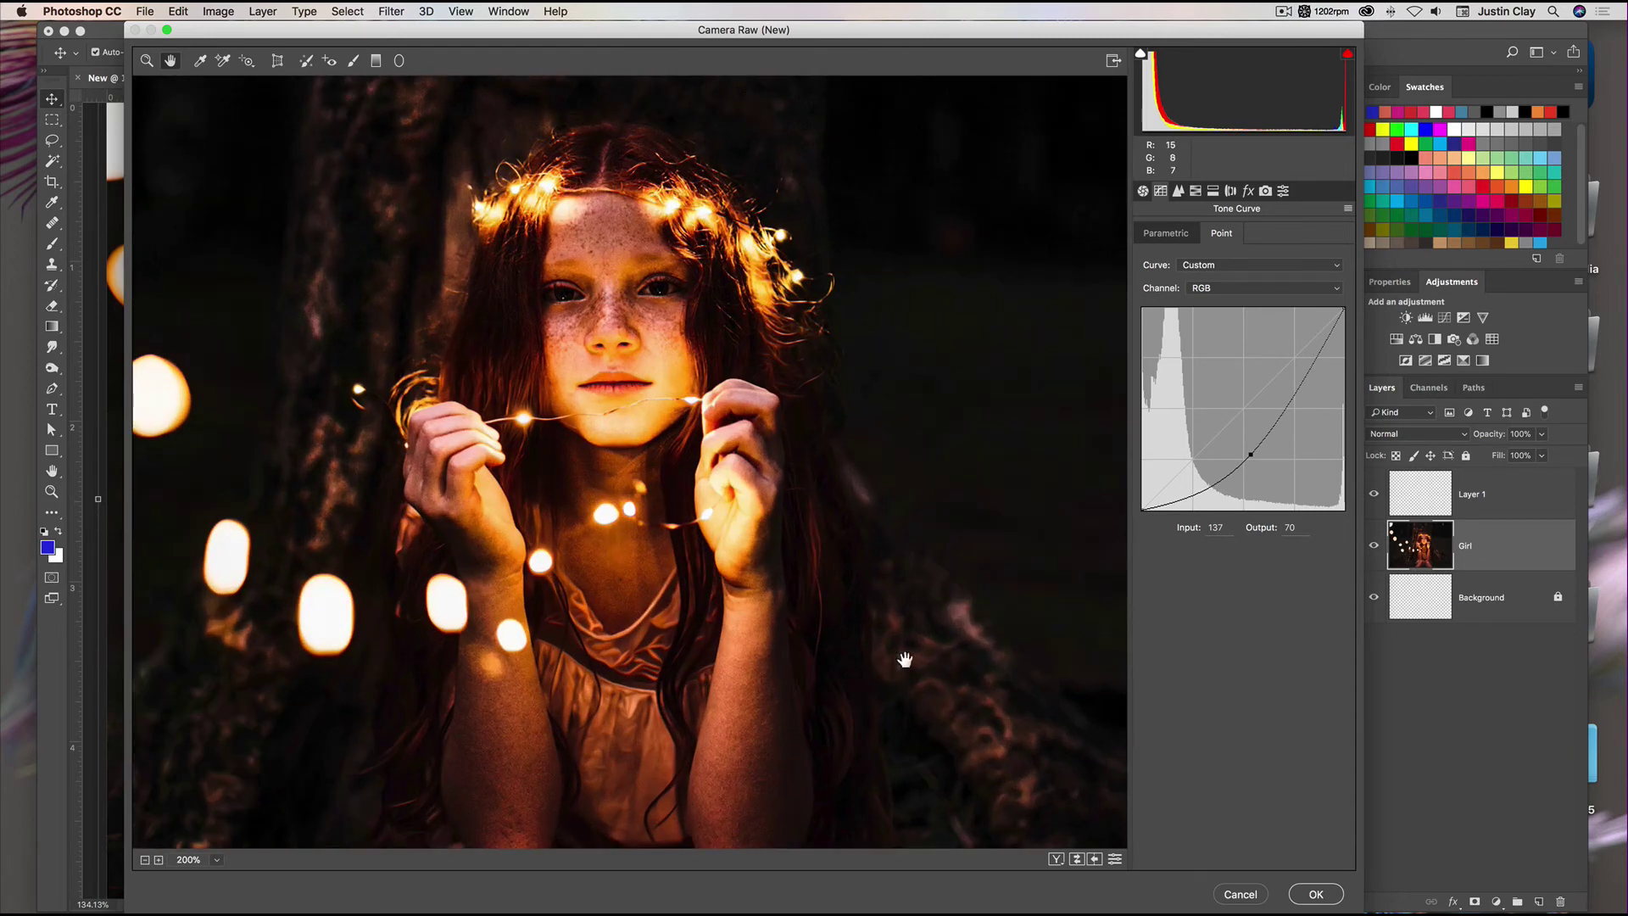
key("super+minus")
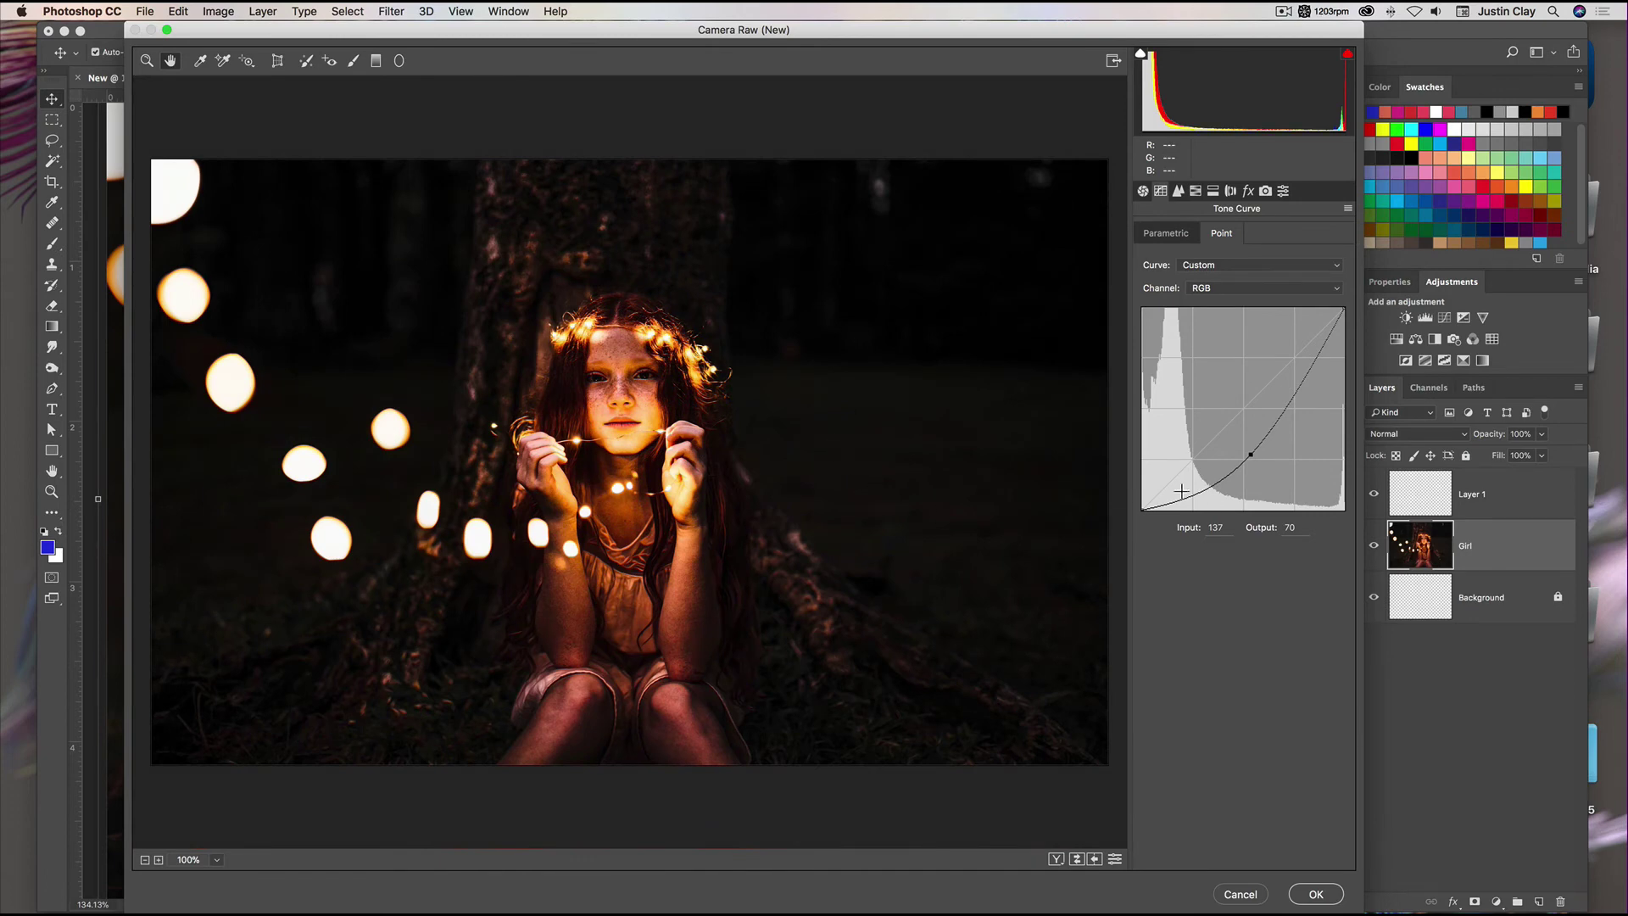
Step: Try a second point on the upper tone curve, remove it, and undo all curve edits back to Linear
left_click(1312, 366)
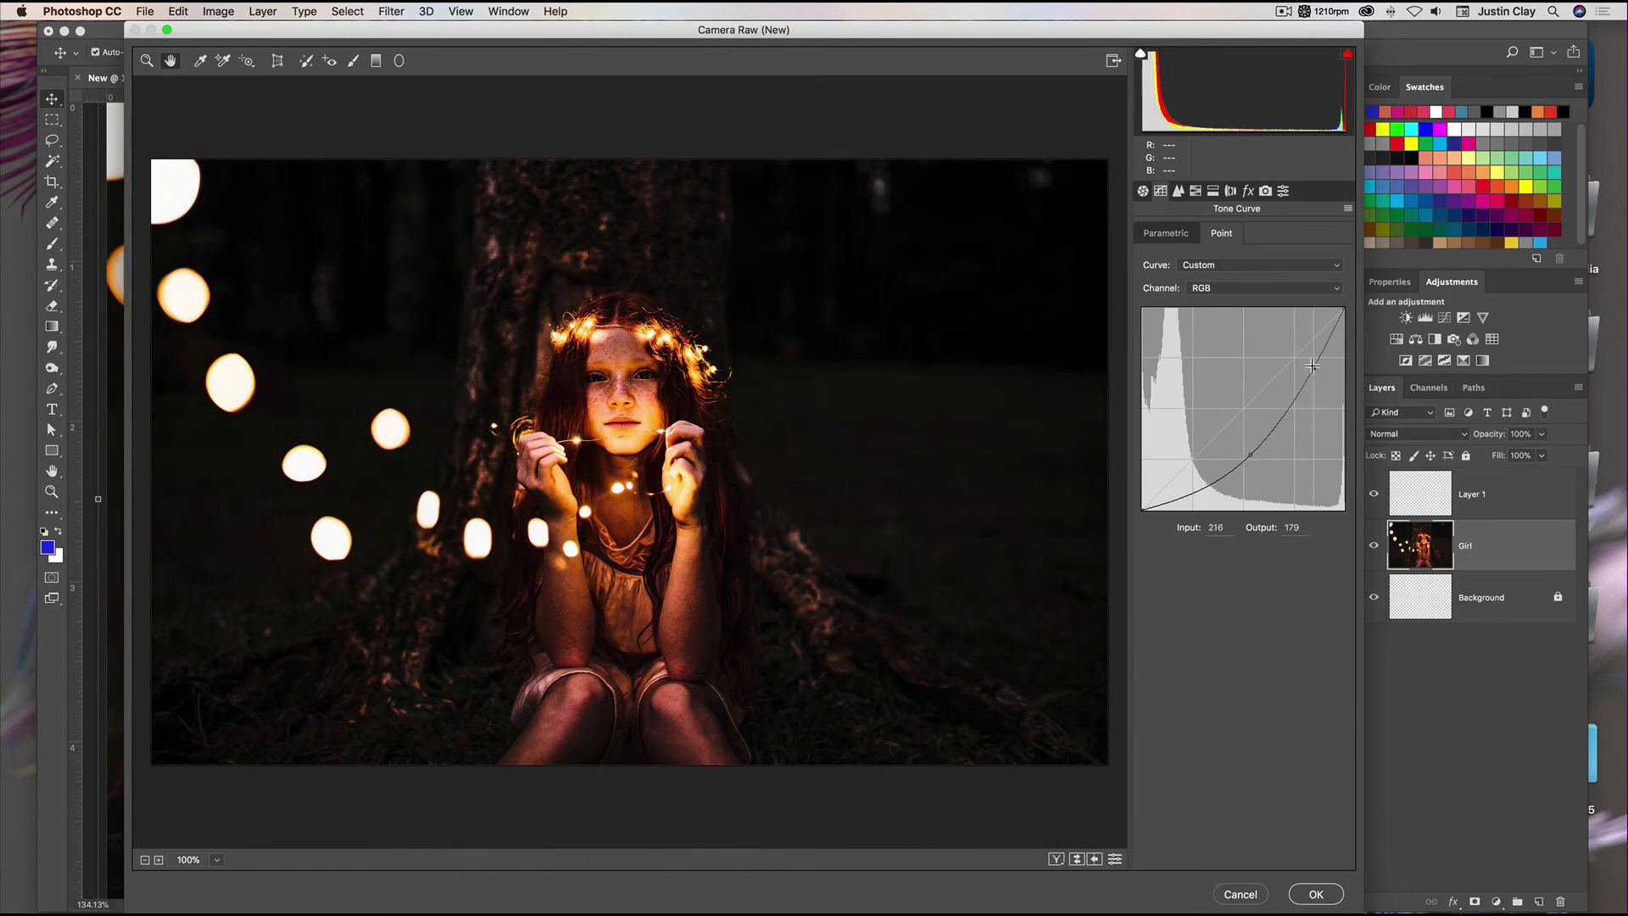
mouse_move(1312, 365)
left_mouse_down()
mouse_move(1289, 351)
mouse_move(1304, 384)
left_mouse_up()
left_click(1303, 381, "super")
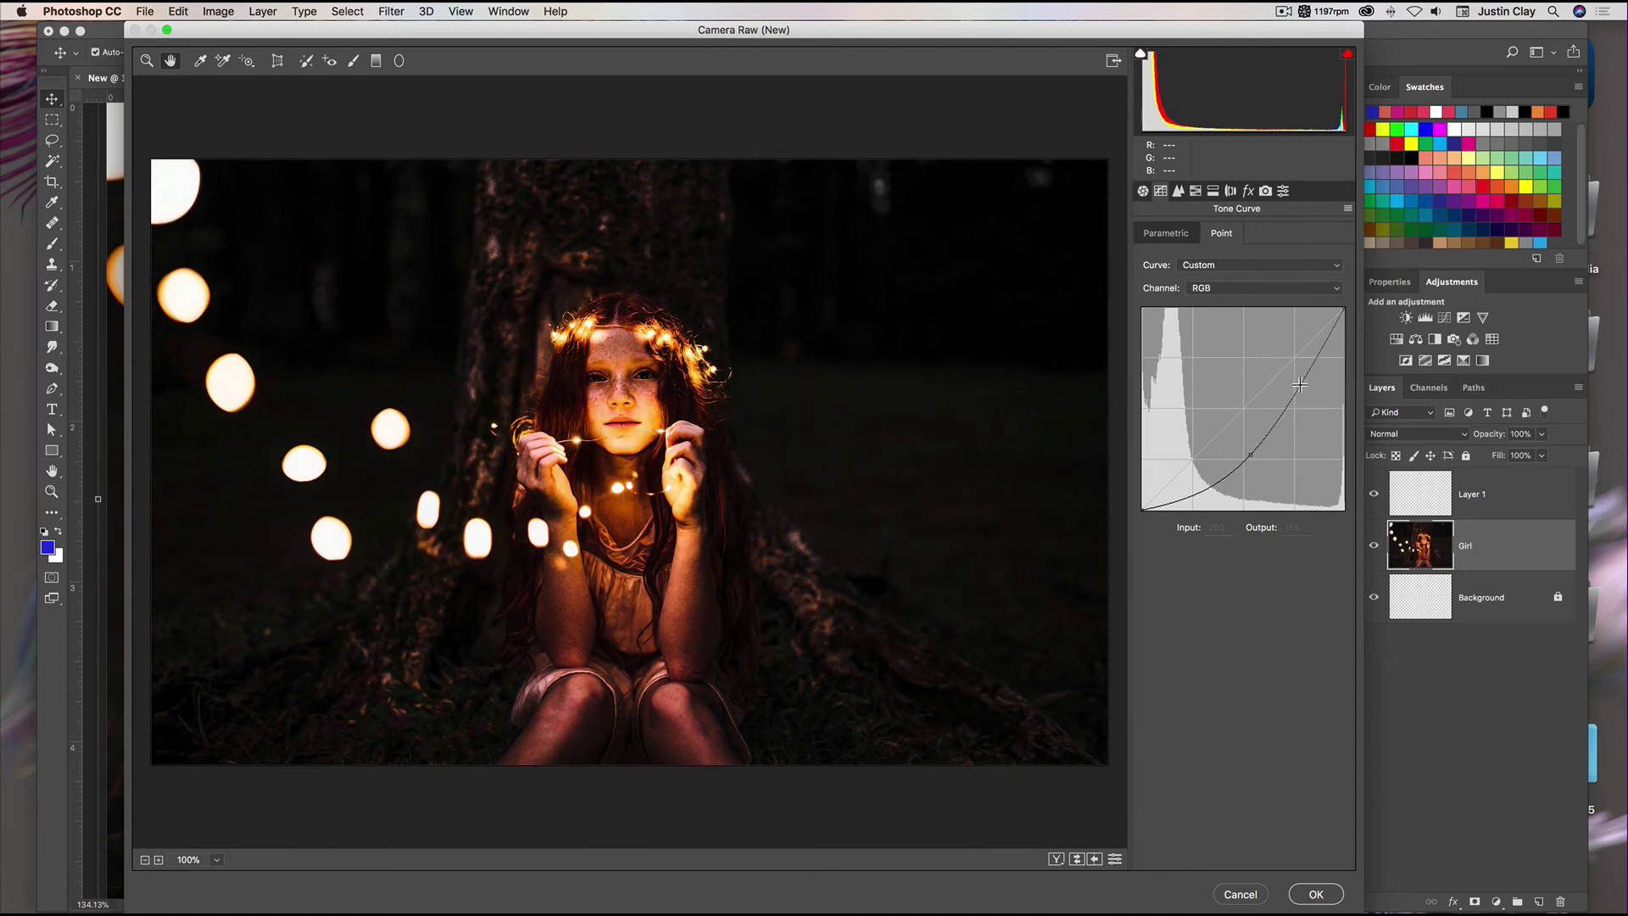
key("alt+super+z")
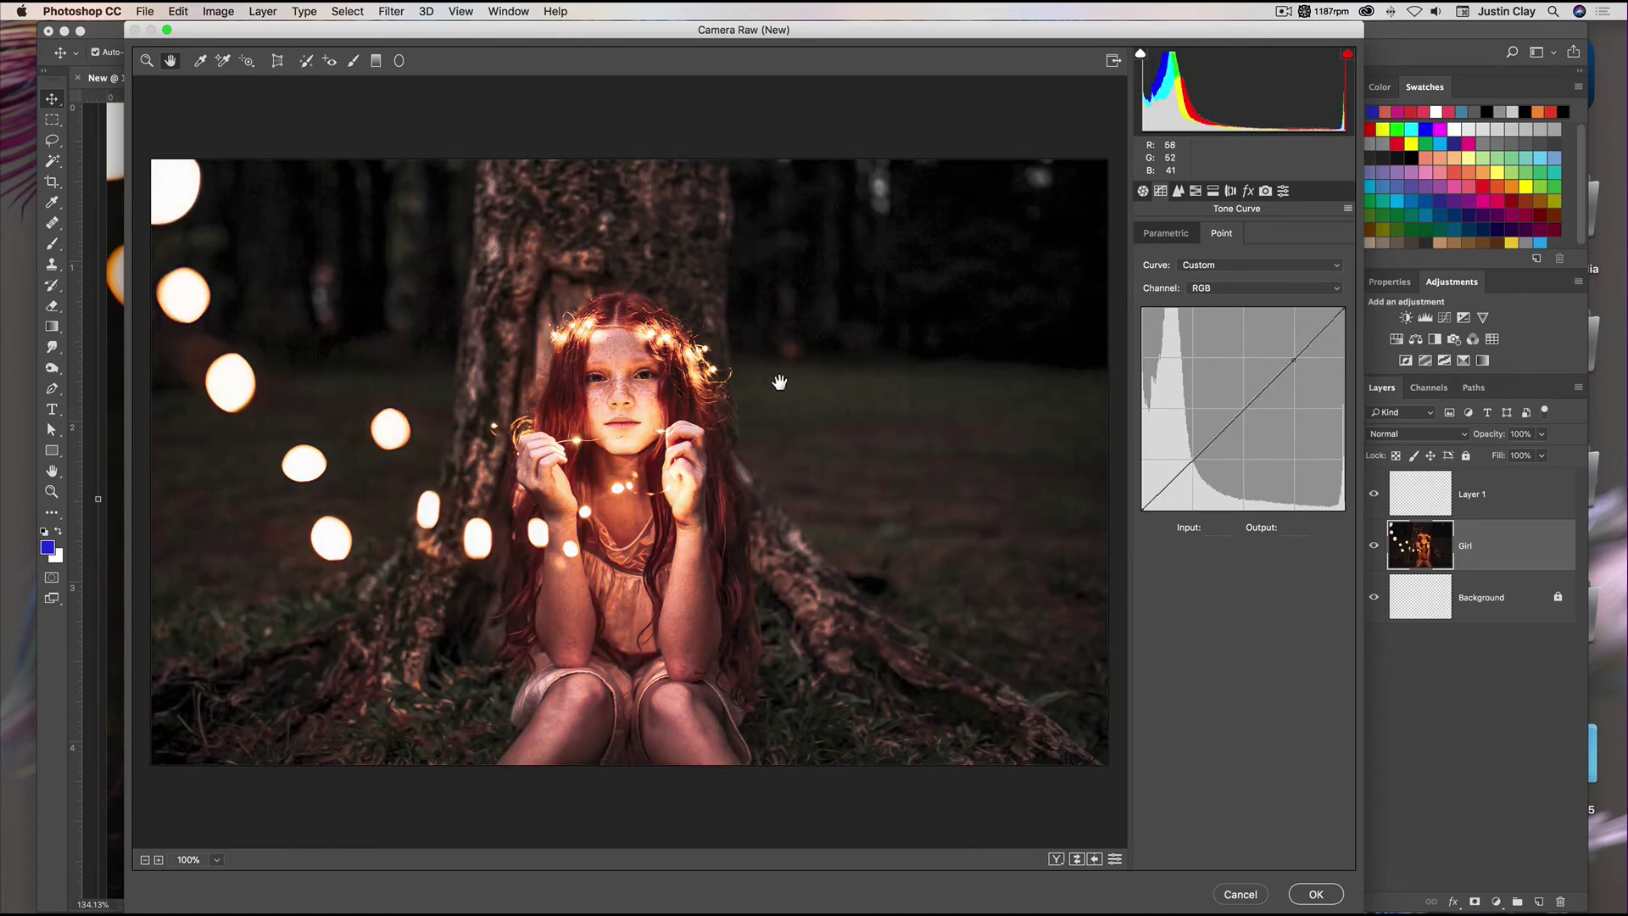
key("super+z")
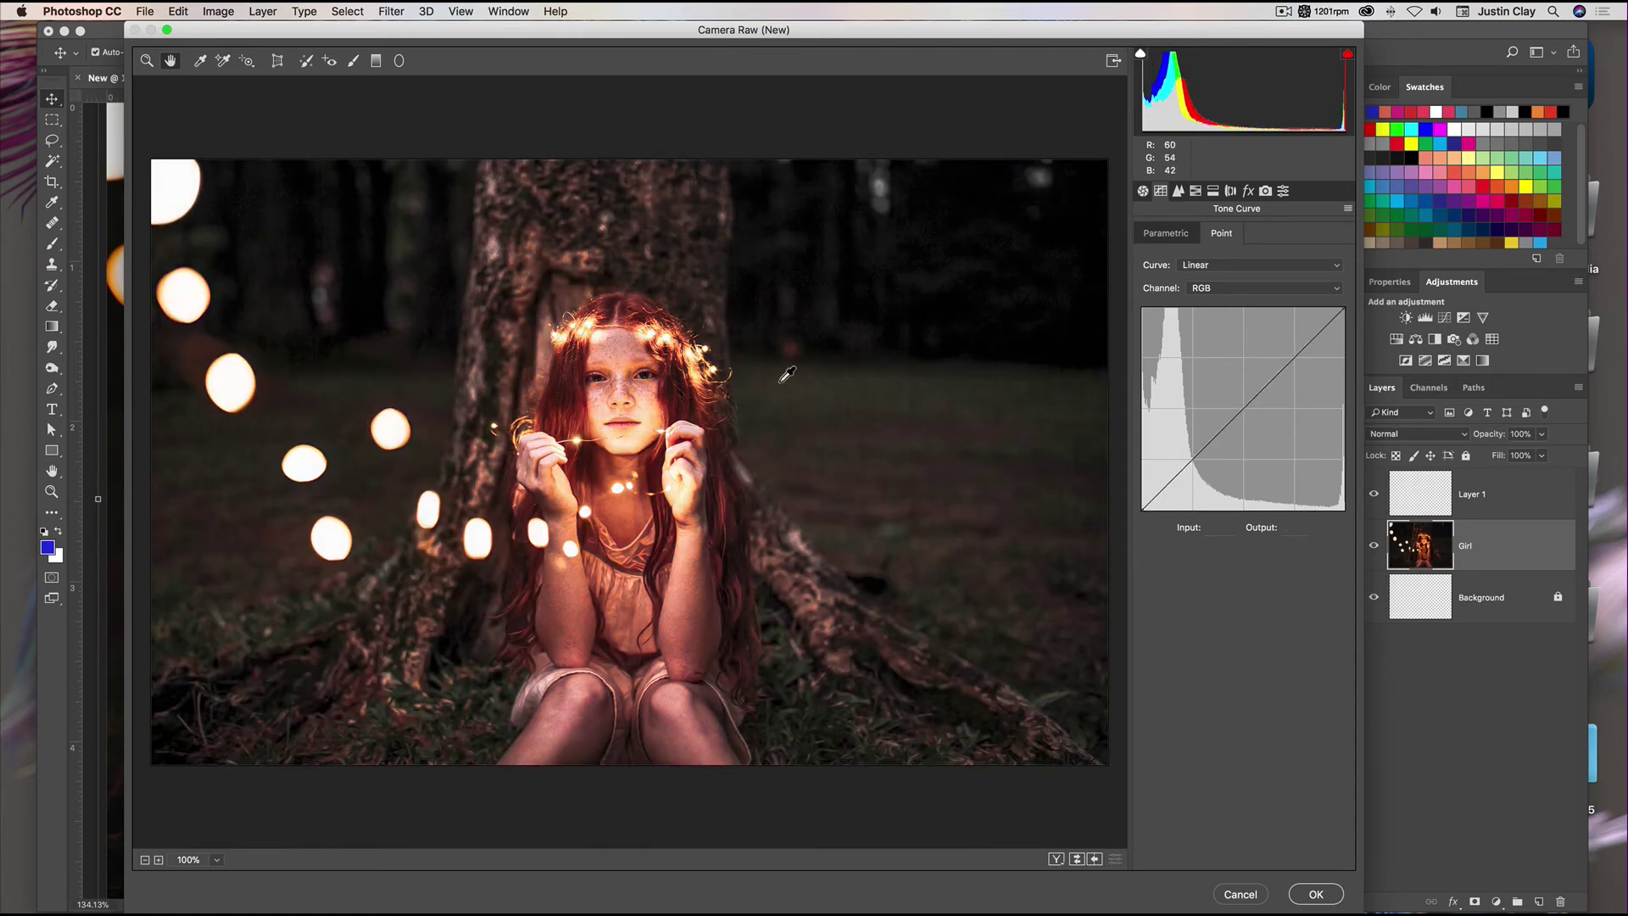
Step: Try out the sharpening Amount up to its maximum, then return it to its minimum
left_click(1178, 192)
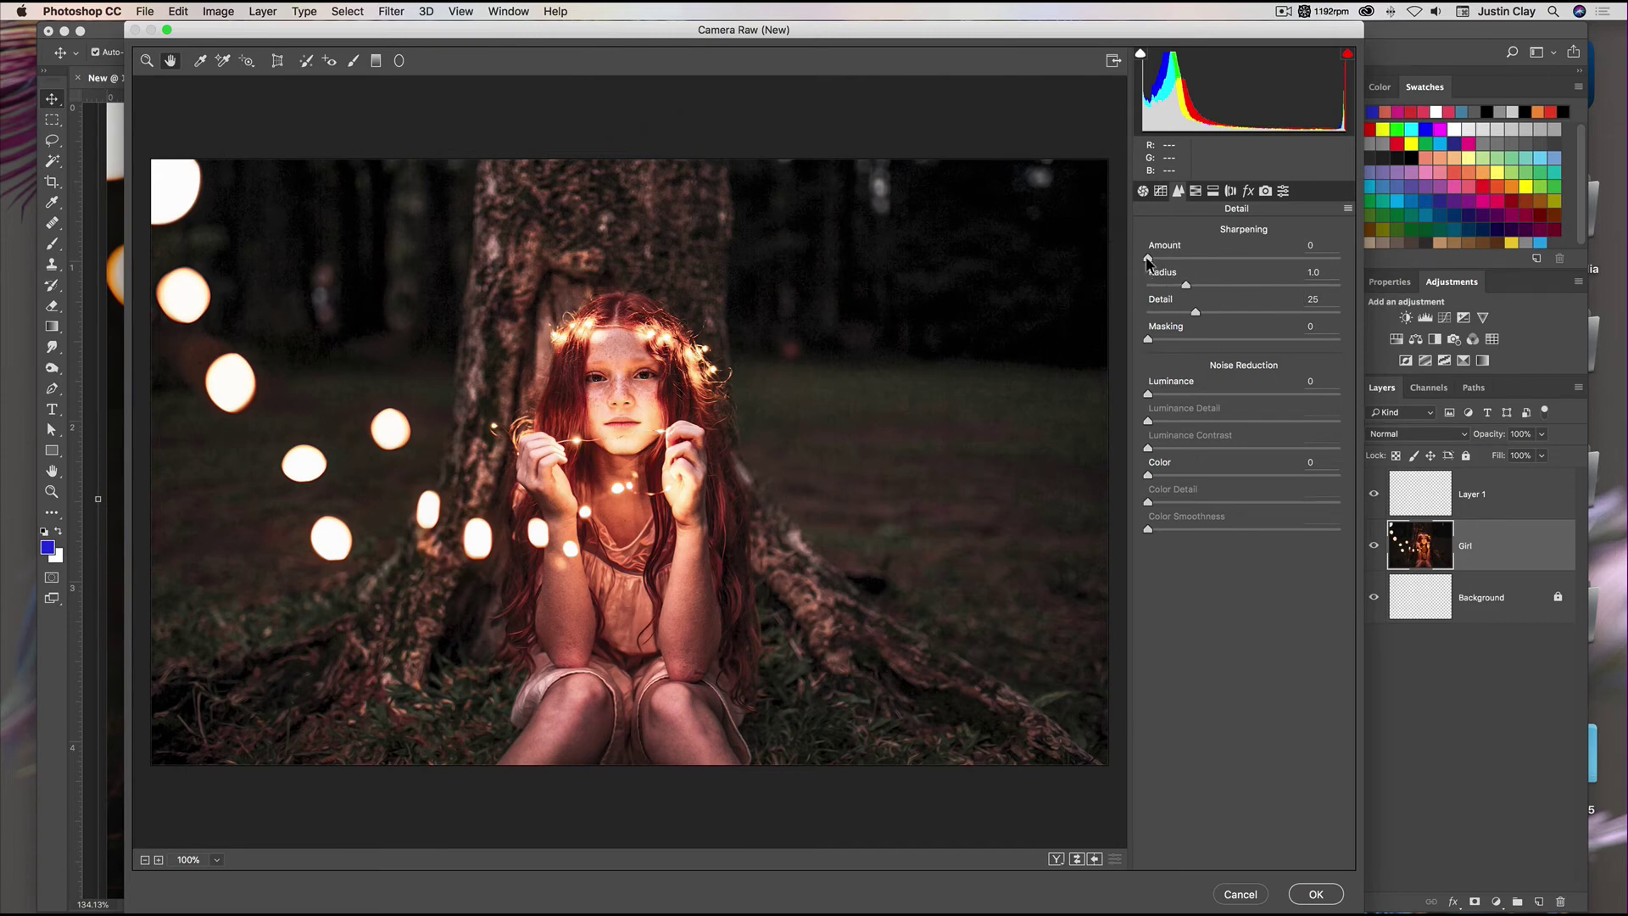
left_click_drag(1148, 259, 1356, 267)
left_click_drag(1166, 265, 1128, 267)
Step: Look at the HSL / Grayscale and Split Toning settings, then return to the HSL Saturation settings
left_click(1196, 191)
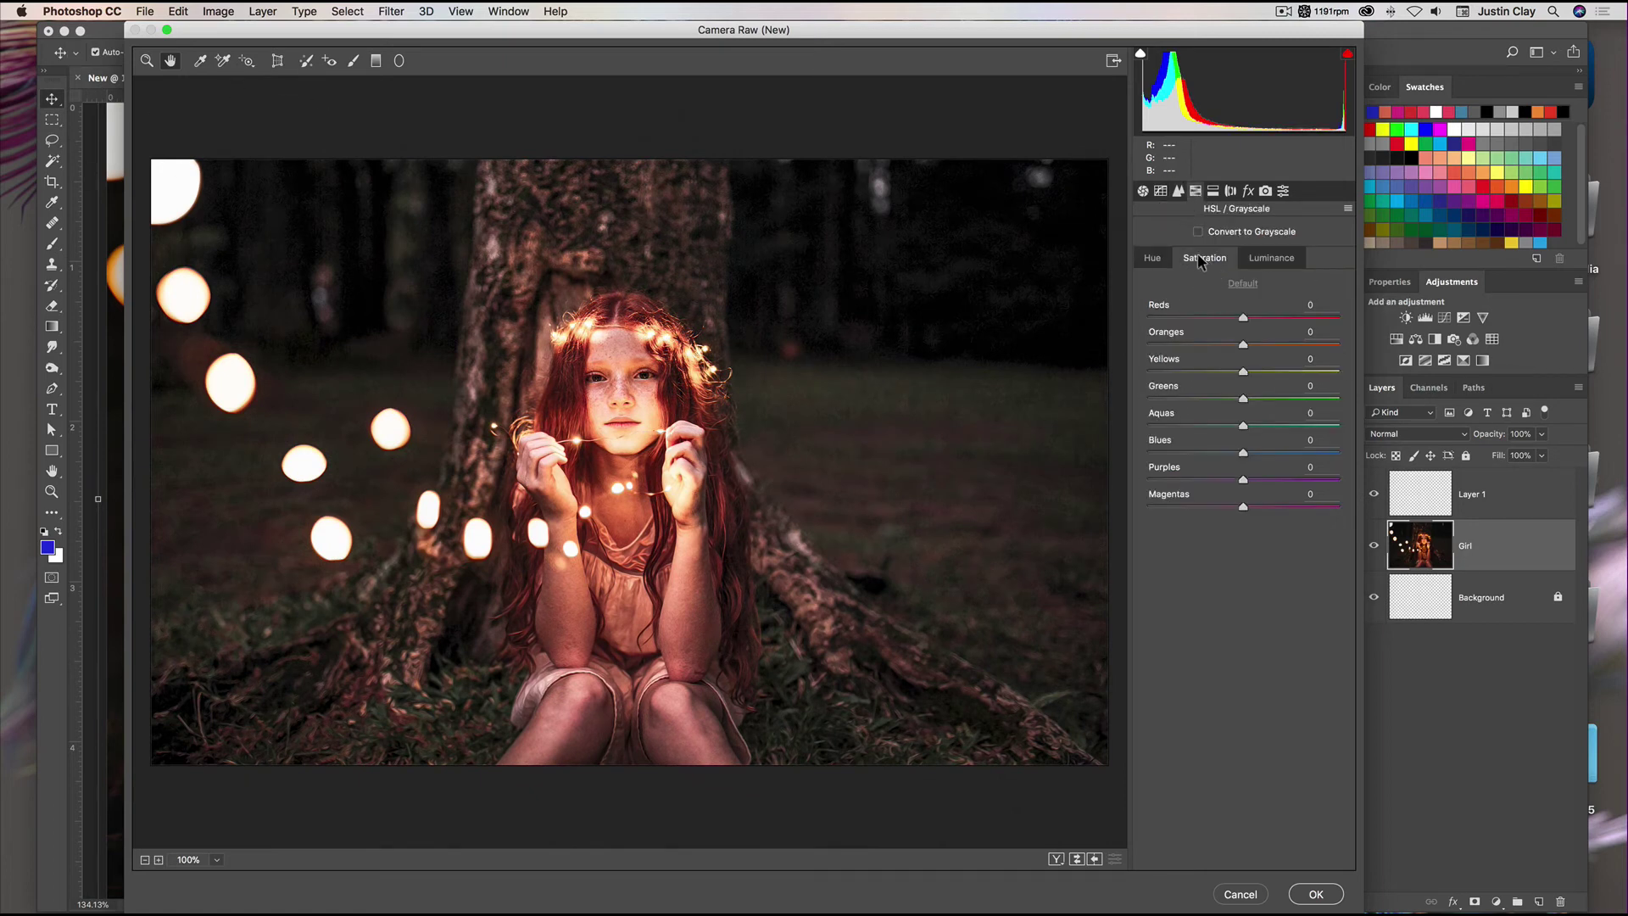
left_click(1213, 192)
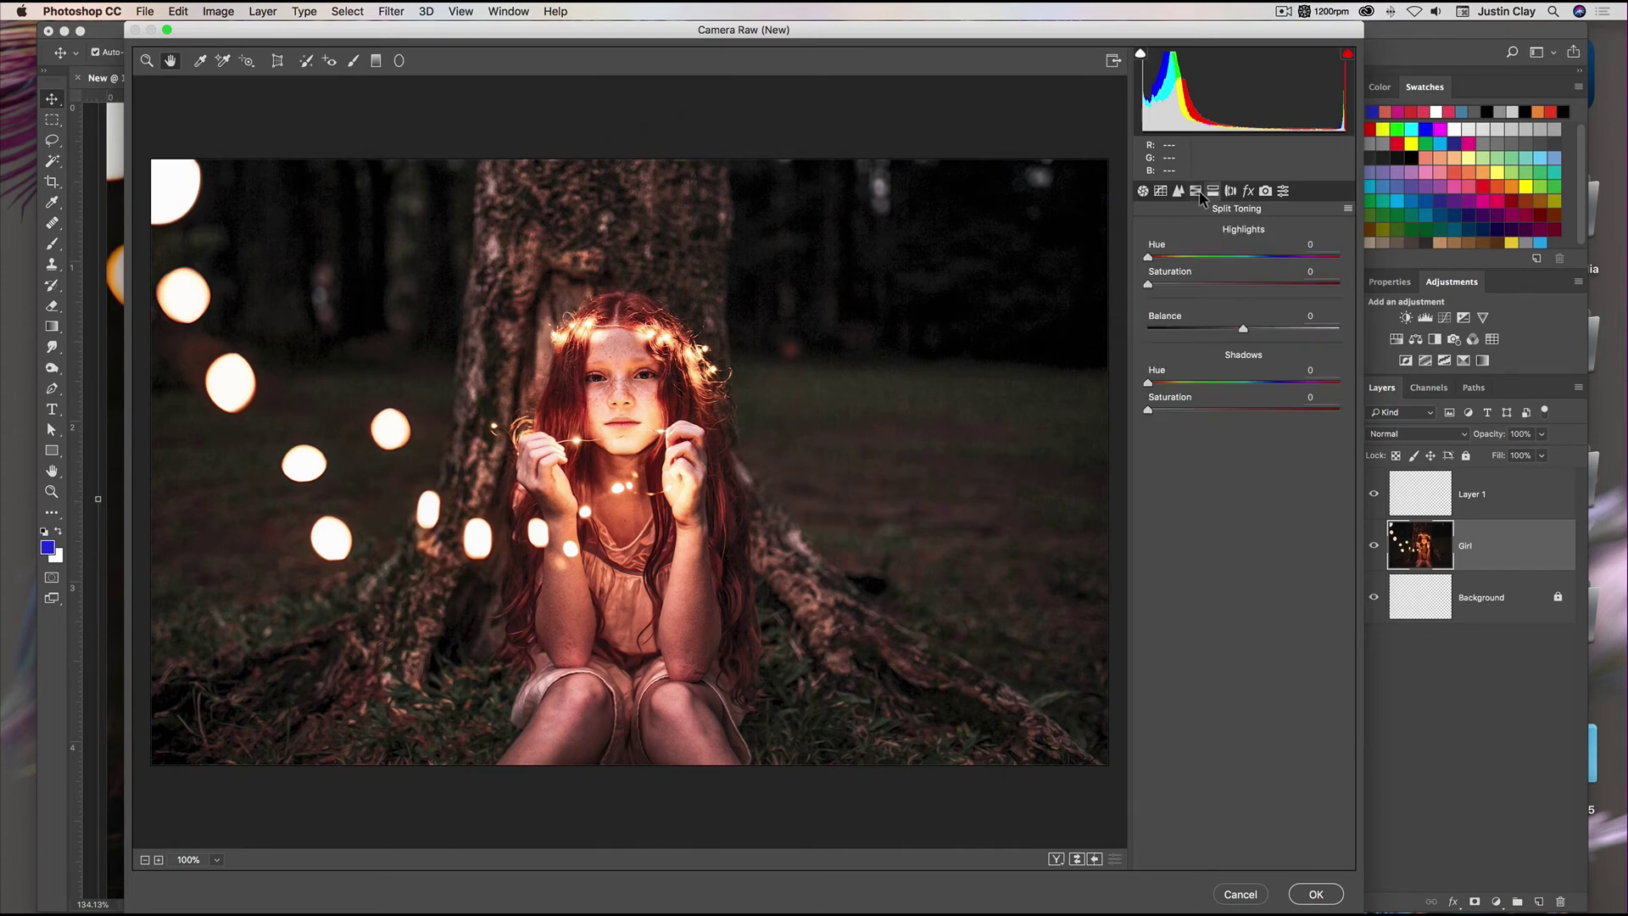
left_click(1195, 192)
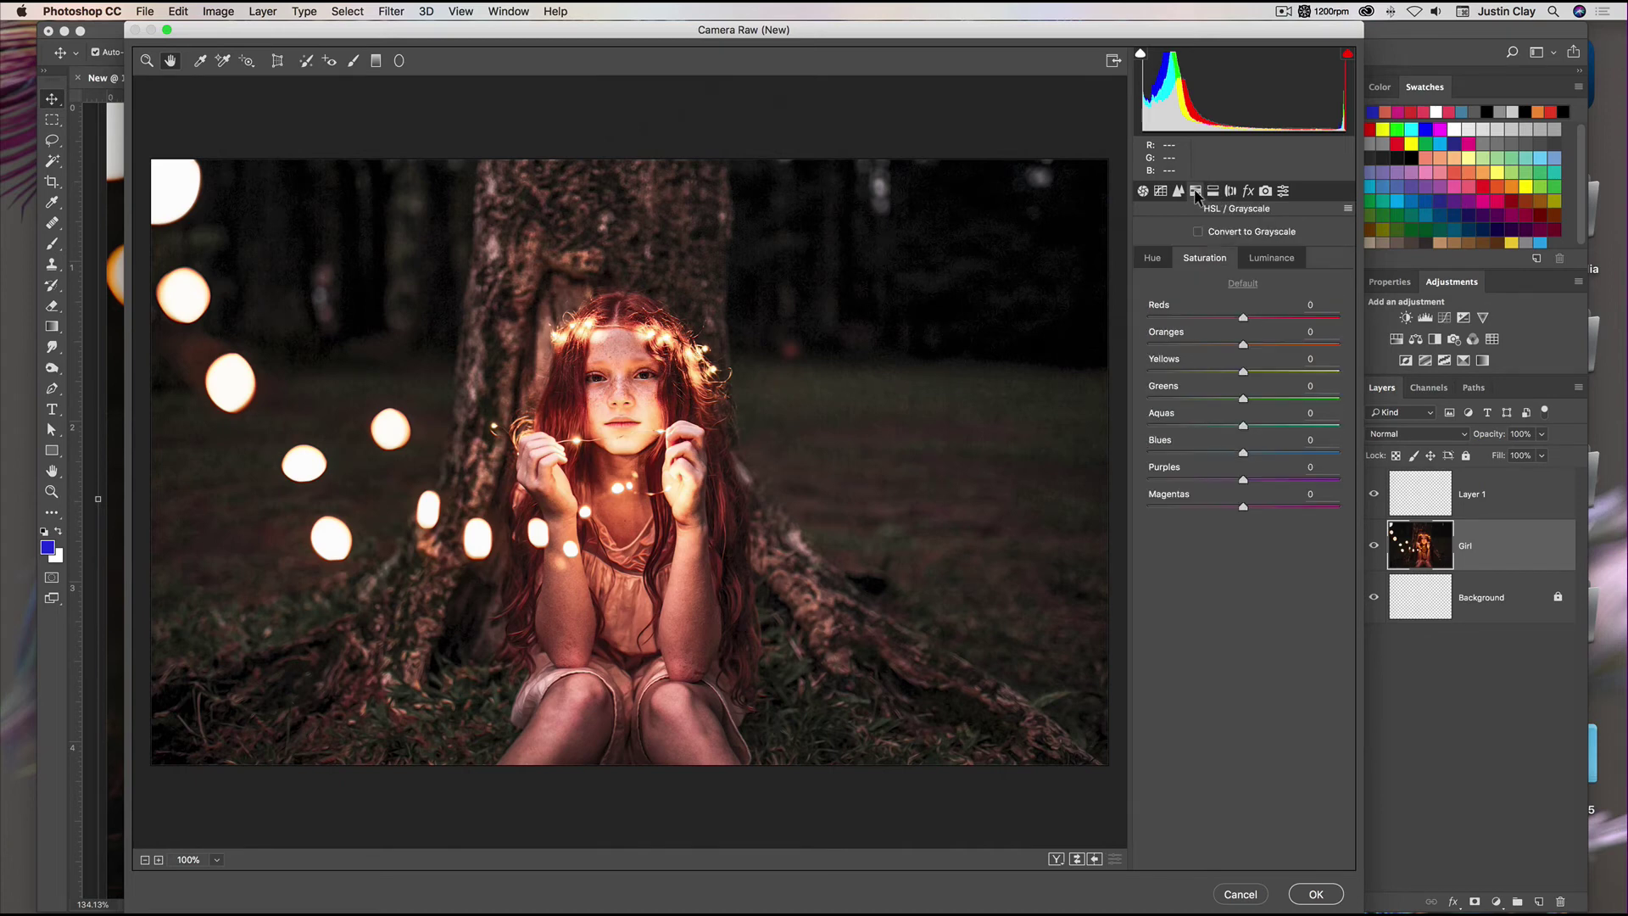
Step: Look through the Hue, Saturation and Luminance settings of HSL / Grayscale
left_click(1146, 260)
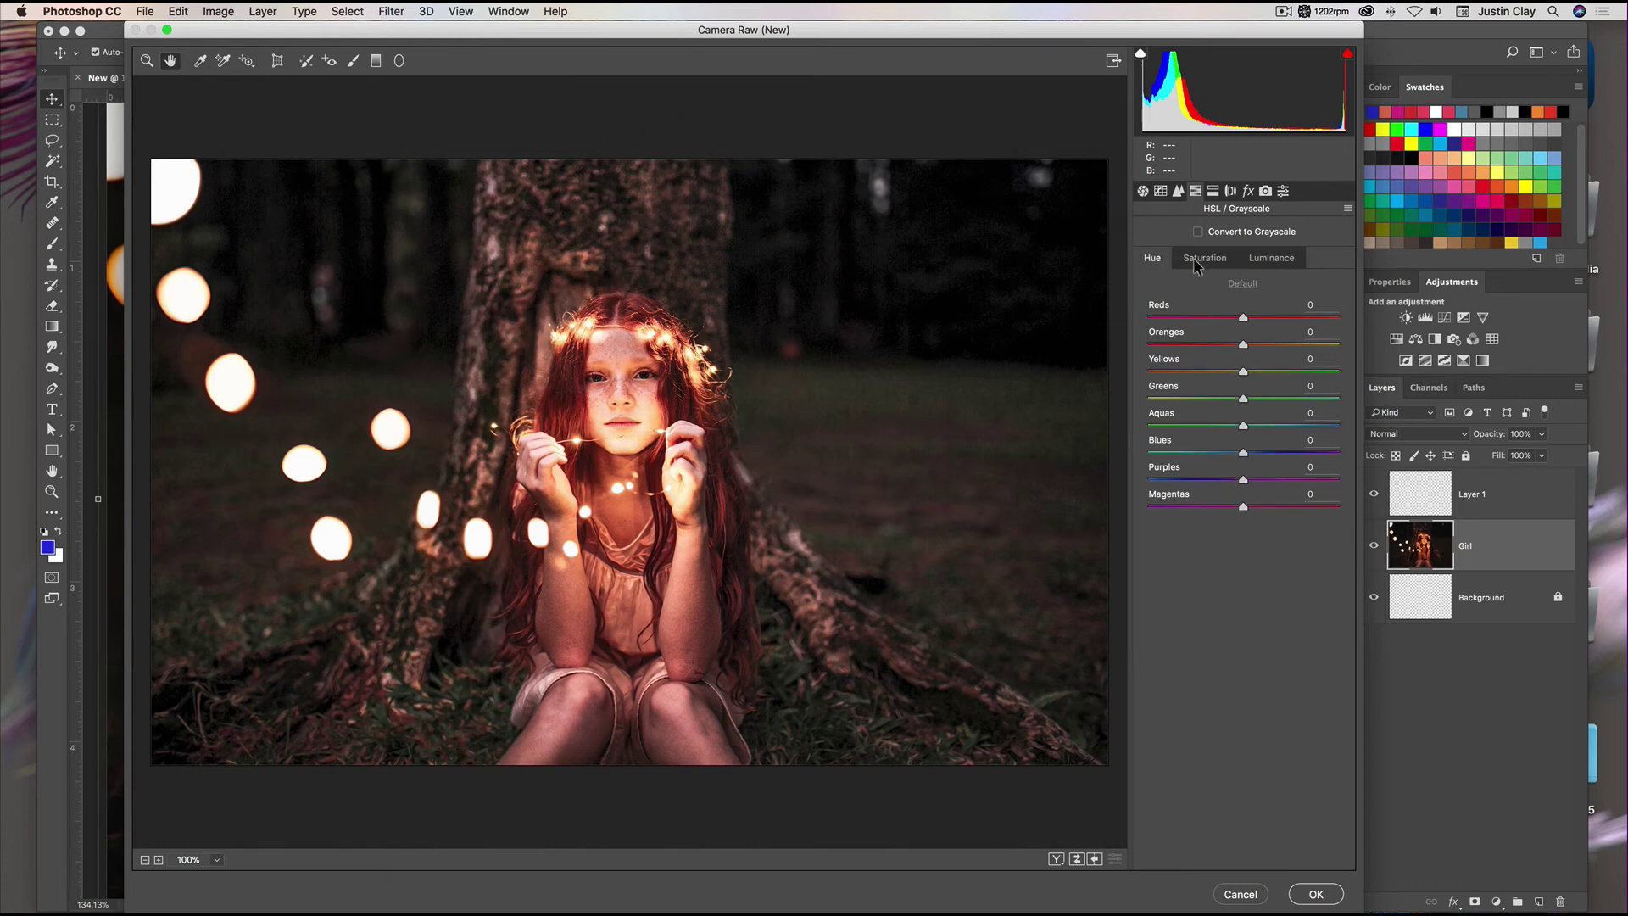
left_click(1193, 260)
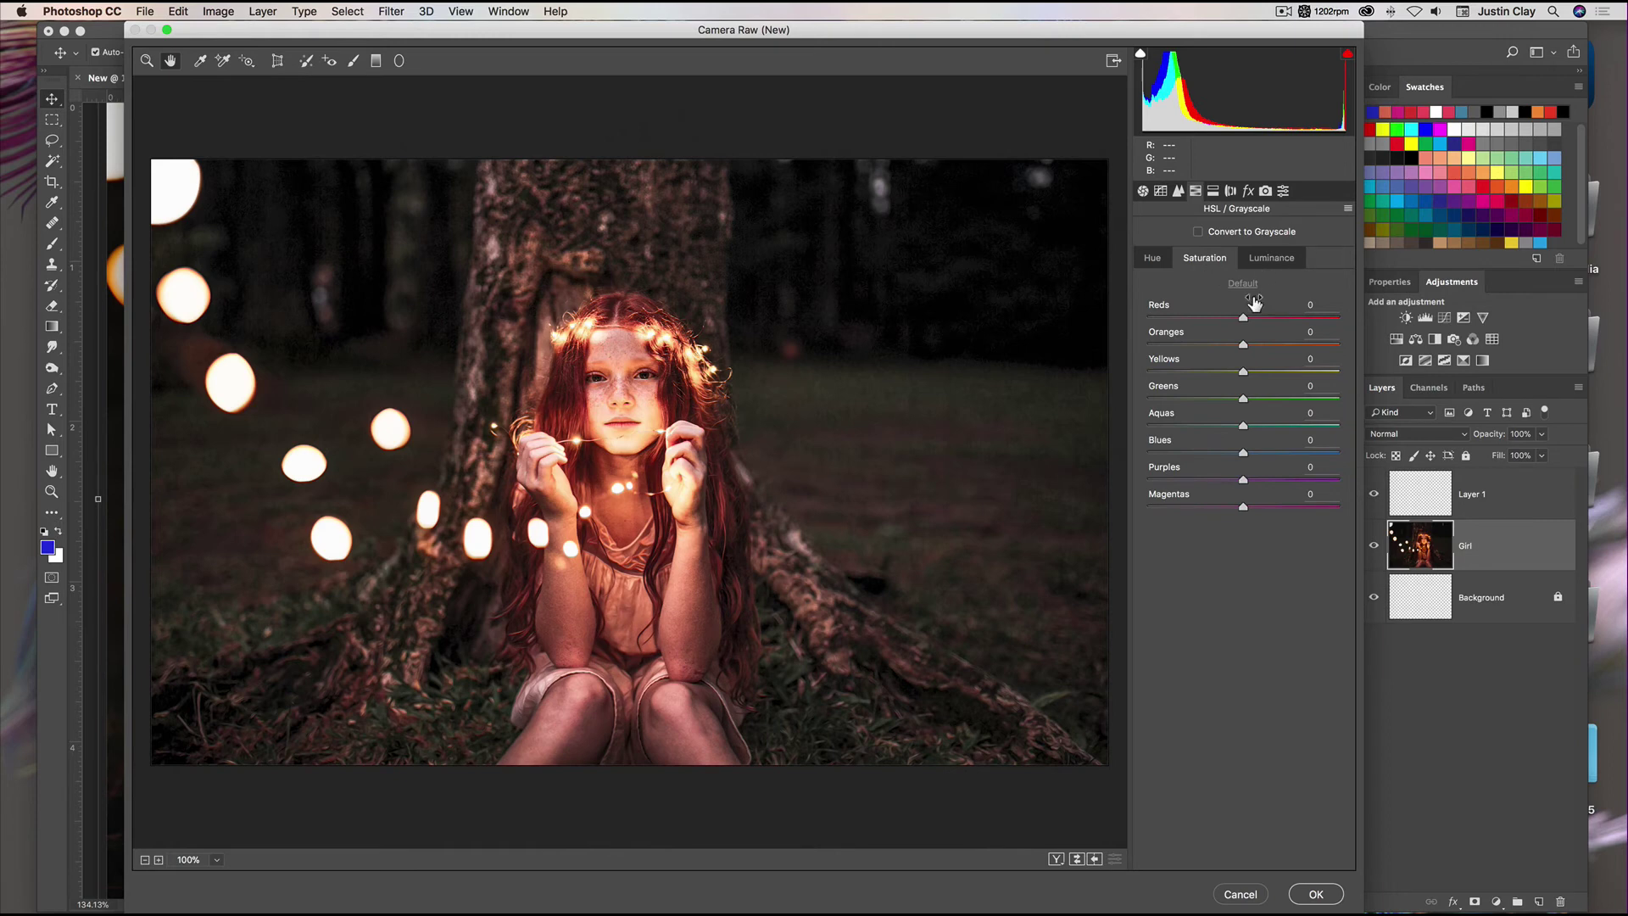
left_click(1276, 263)
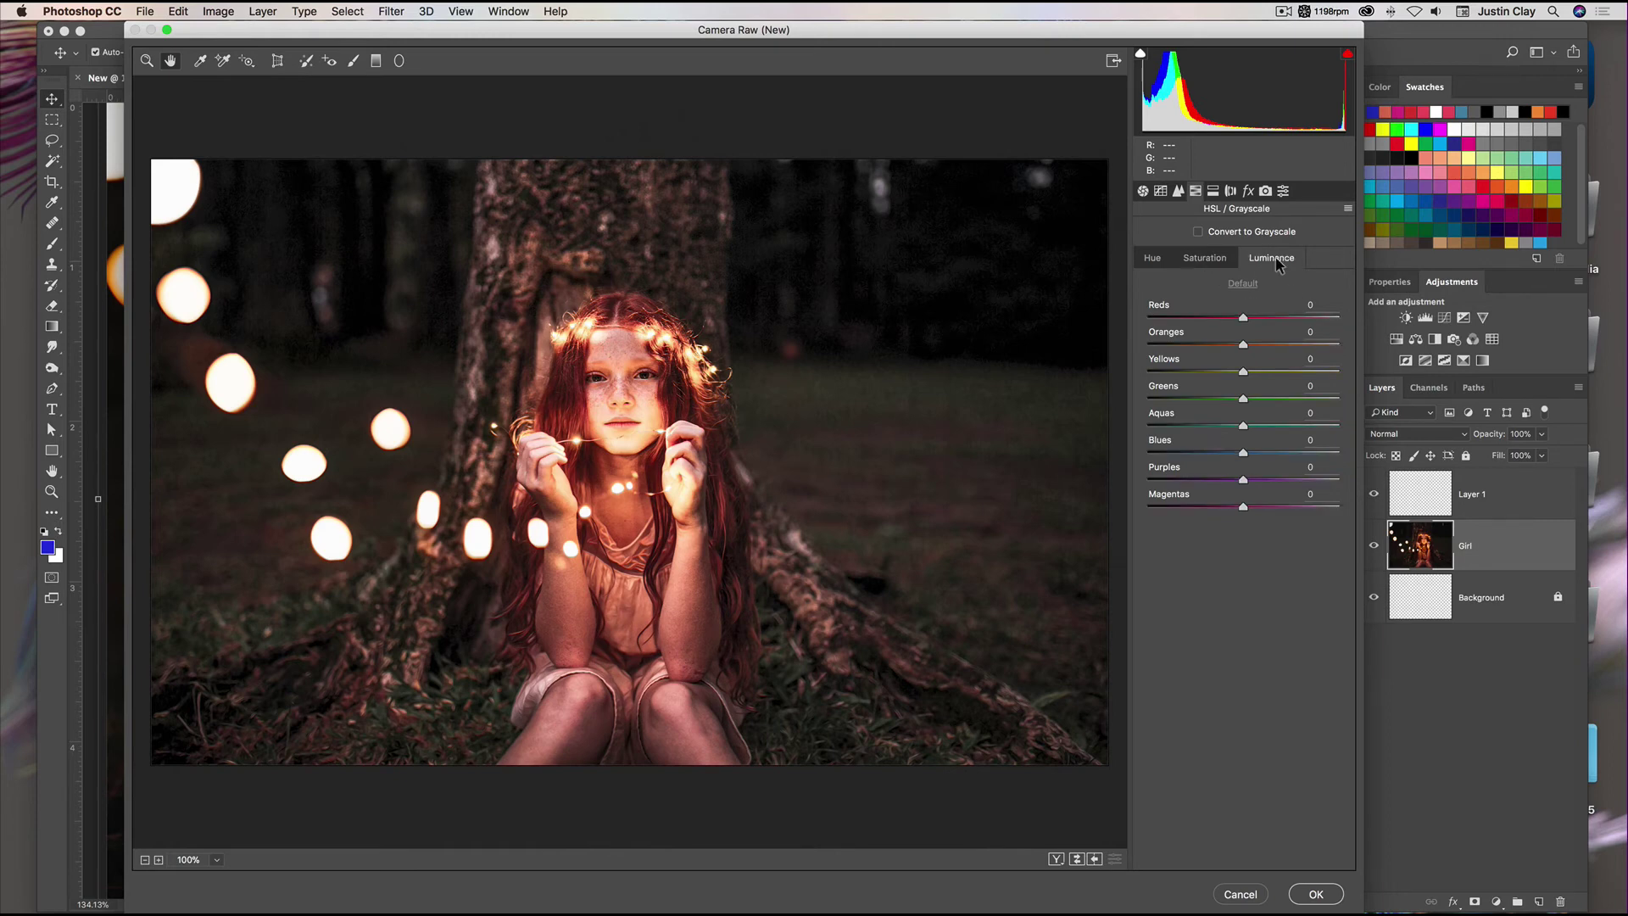
left_click(1214, 264)
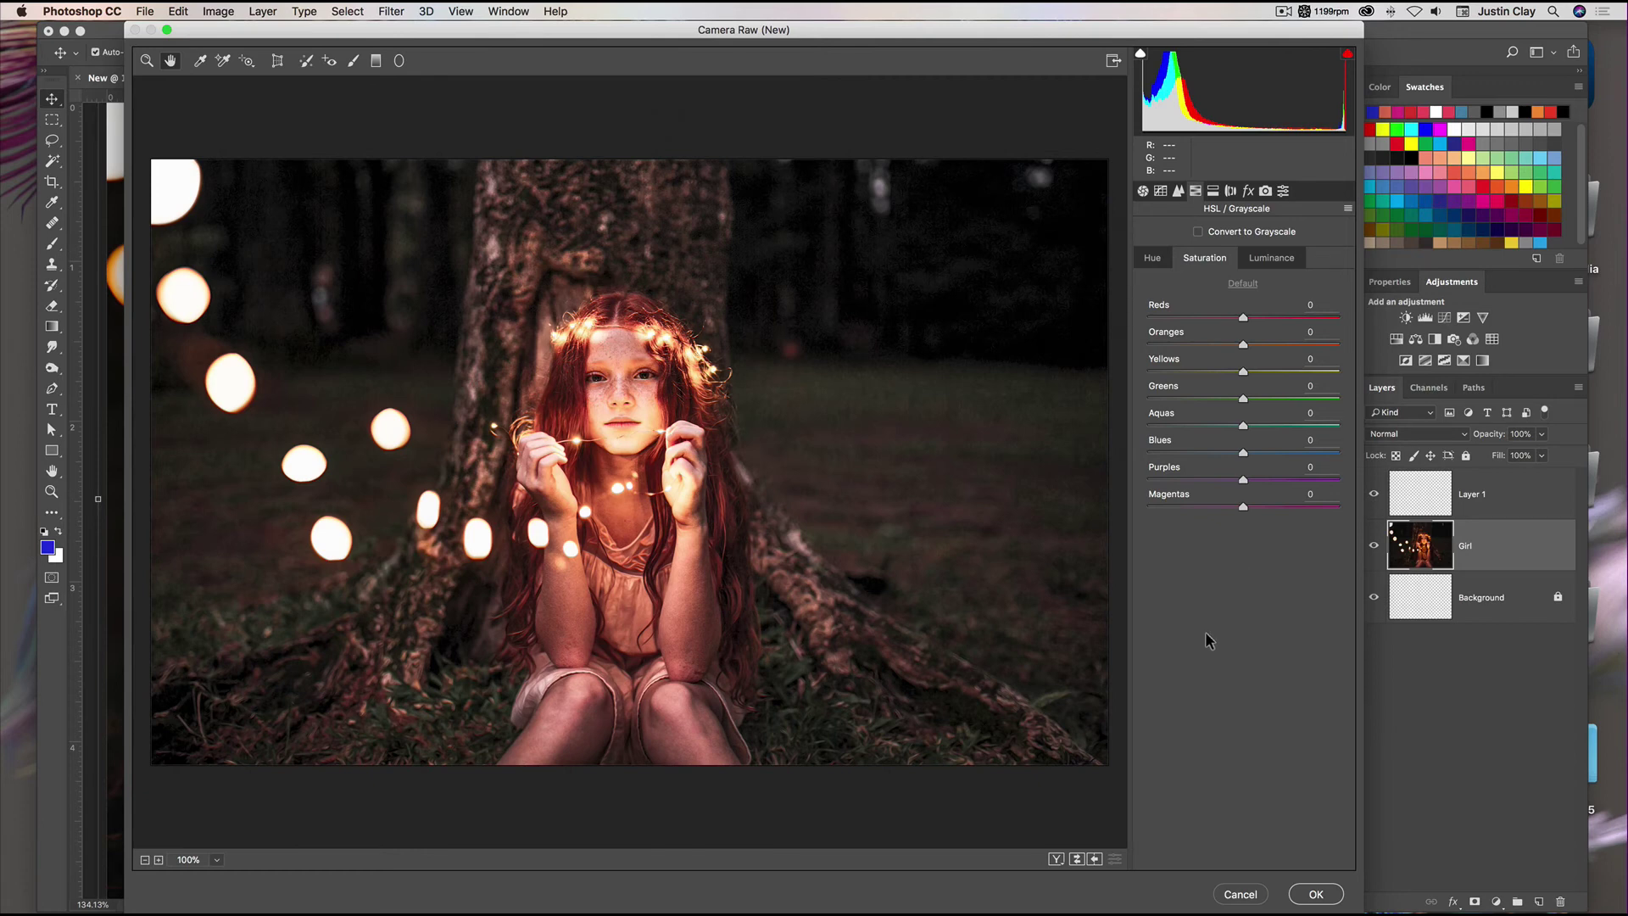
Step: Try out the HSL Hue sliders for Reds and Greens, and shift Magentas to +7
left_click(1152, 259)
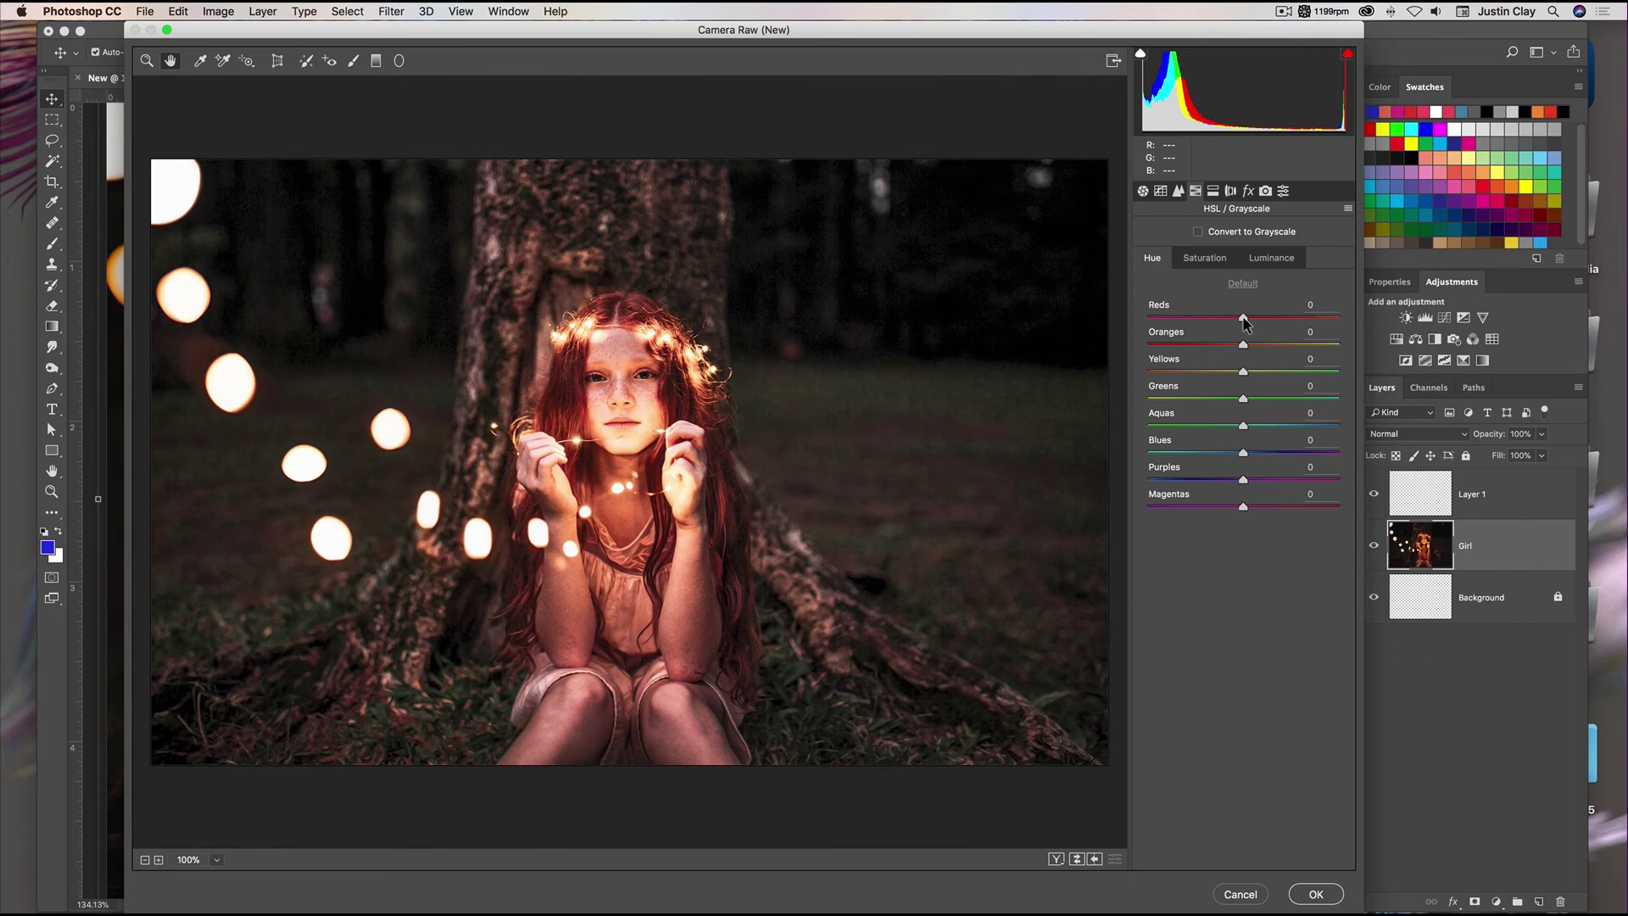
mouse_move(1244, 320)
left_mouse_down()
mouse_move(1144, 318)
mouse_move(1382, 331)
mouse_move(1243, 333)
left_mouse_up()
mouse_move(1243, 404)
left_mouse_down()
mouse_move(1121, 405)
mouse_move(1405, 420)
mouse_move(1247, 403)
left_mouse_up()
left_click(1243, 400)
mouse_move(1244, 509)
left_mouse_down()
mouse_move(1092, 506)
mouse_move(1408, 514)
mouse_move(1264, 506)
left_mouse_up()
double_click(1262, 506)
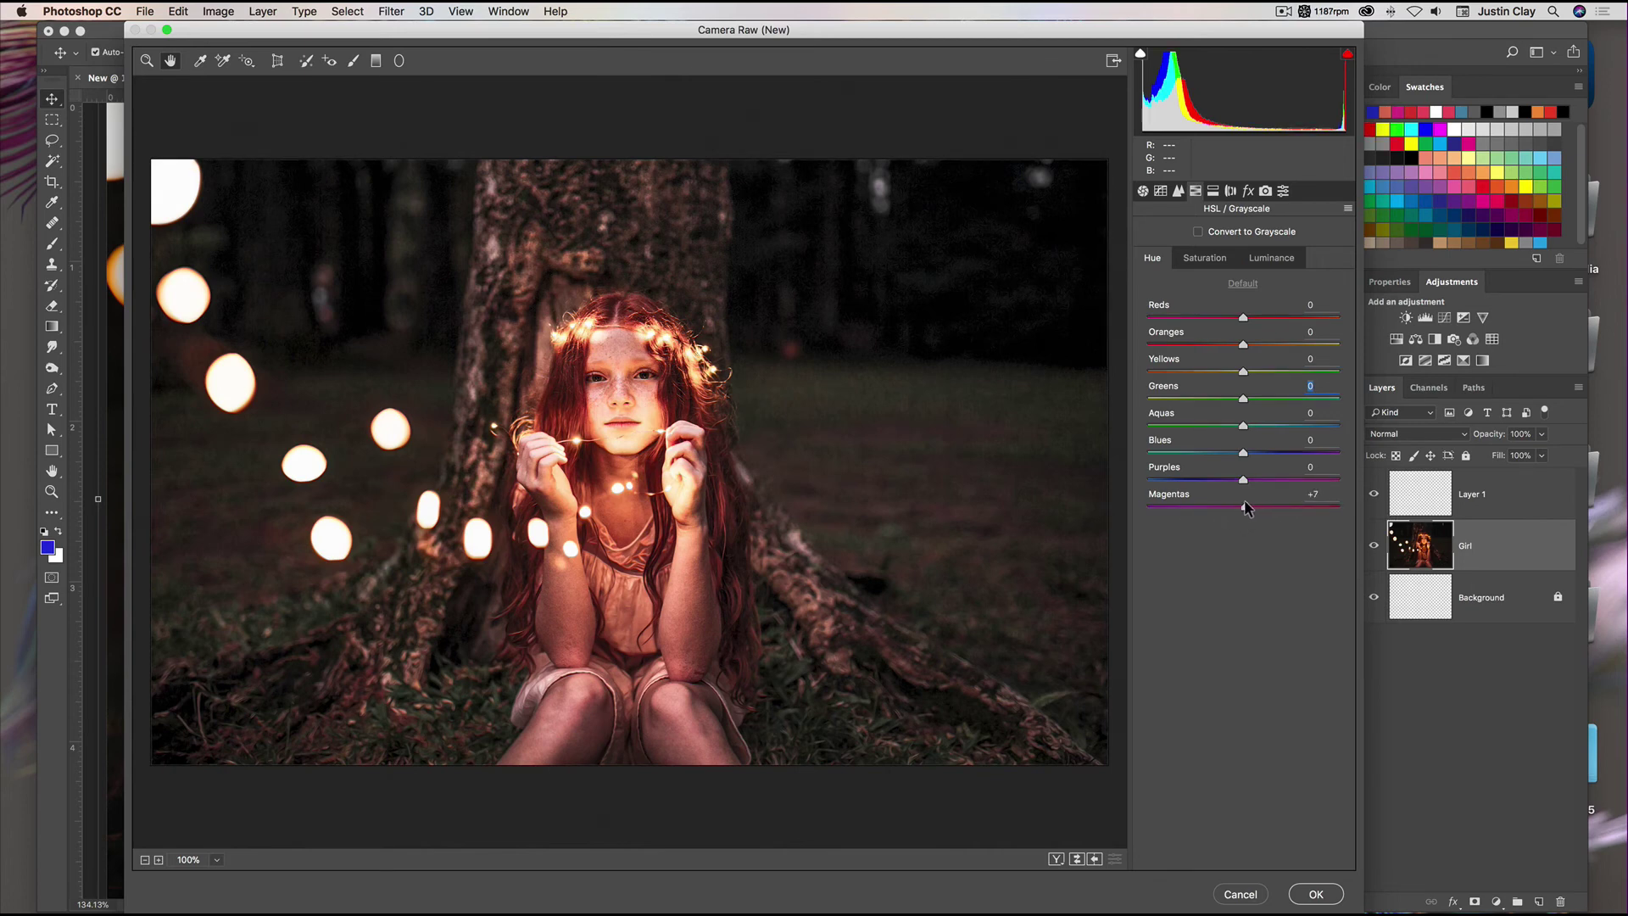
Step: Try HSL Saturation with Reds at -78 and Oranges at +100, and return both to 0
left_click(1198, 261)
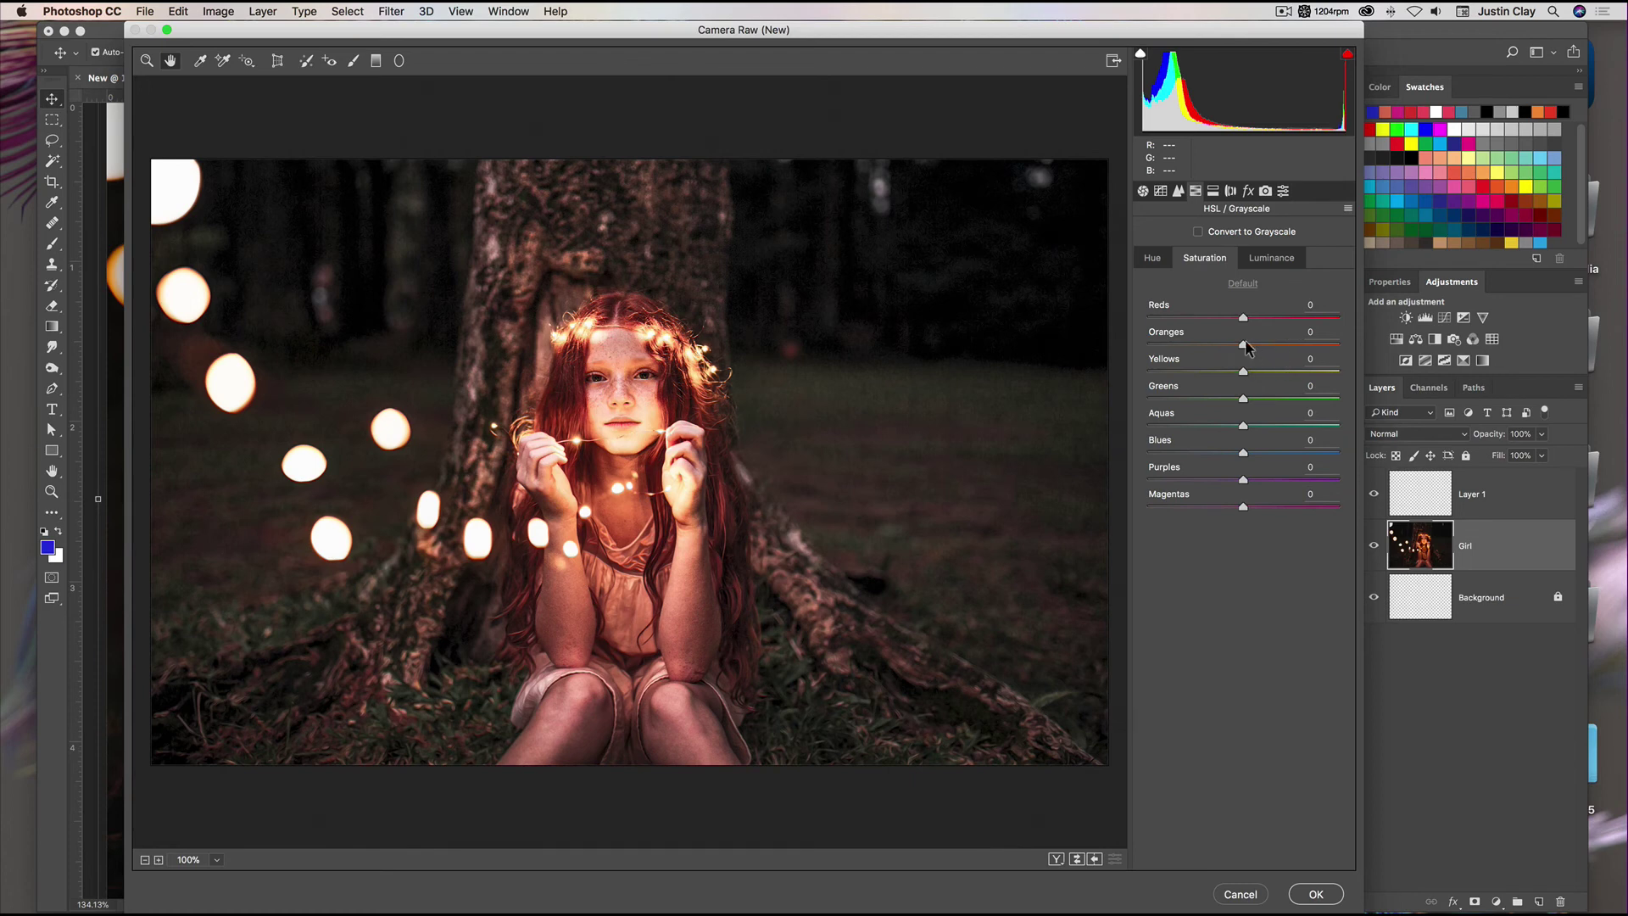
left_click_drag(1243, 318, 1374, 343)
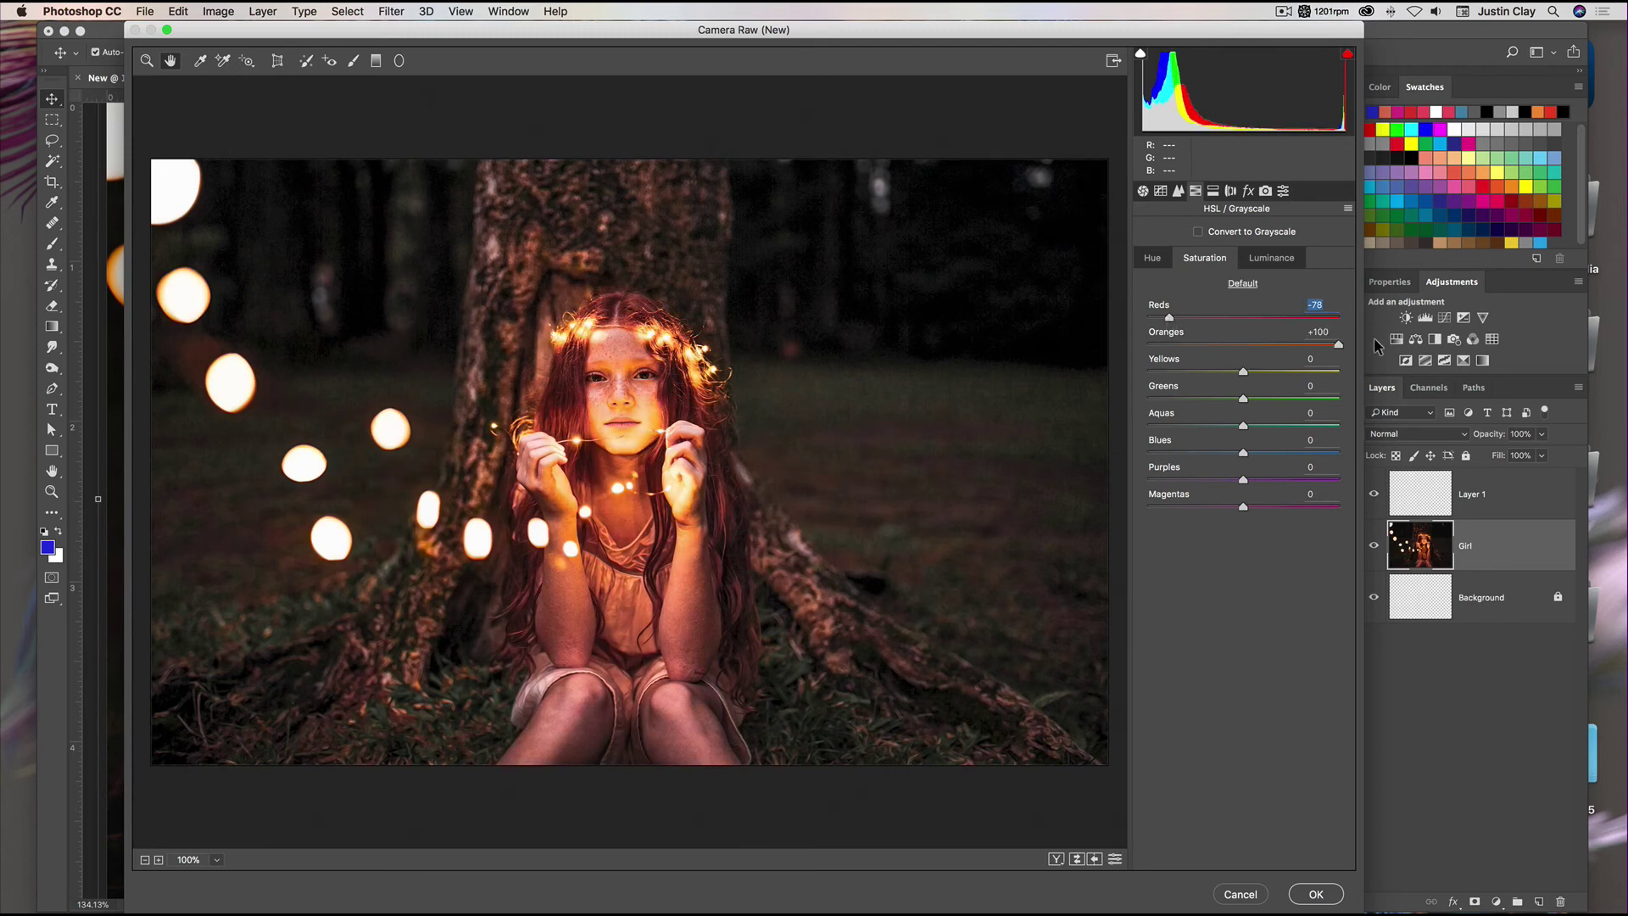
type("0")
key("Tab")
type("0")
key("shift+Tab")
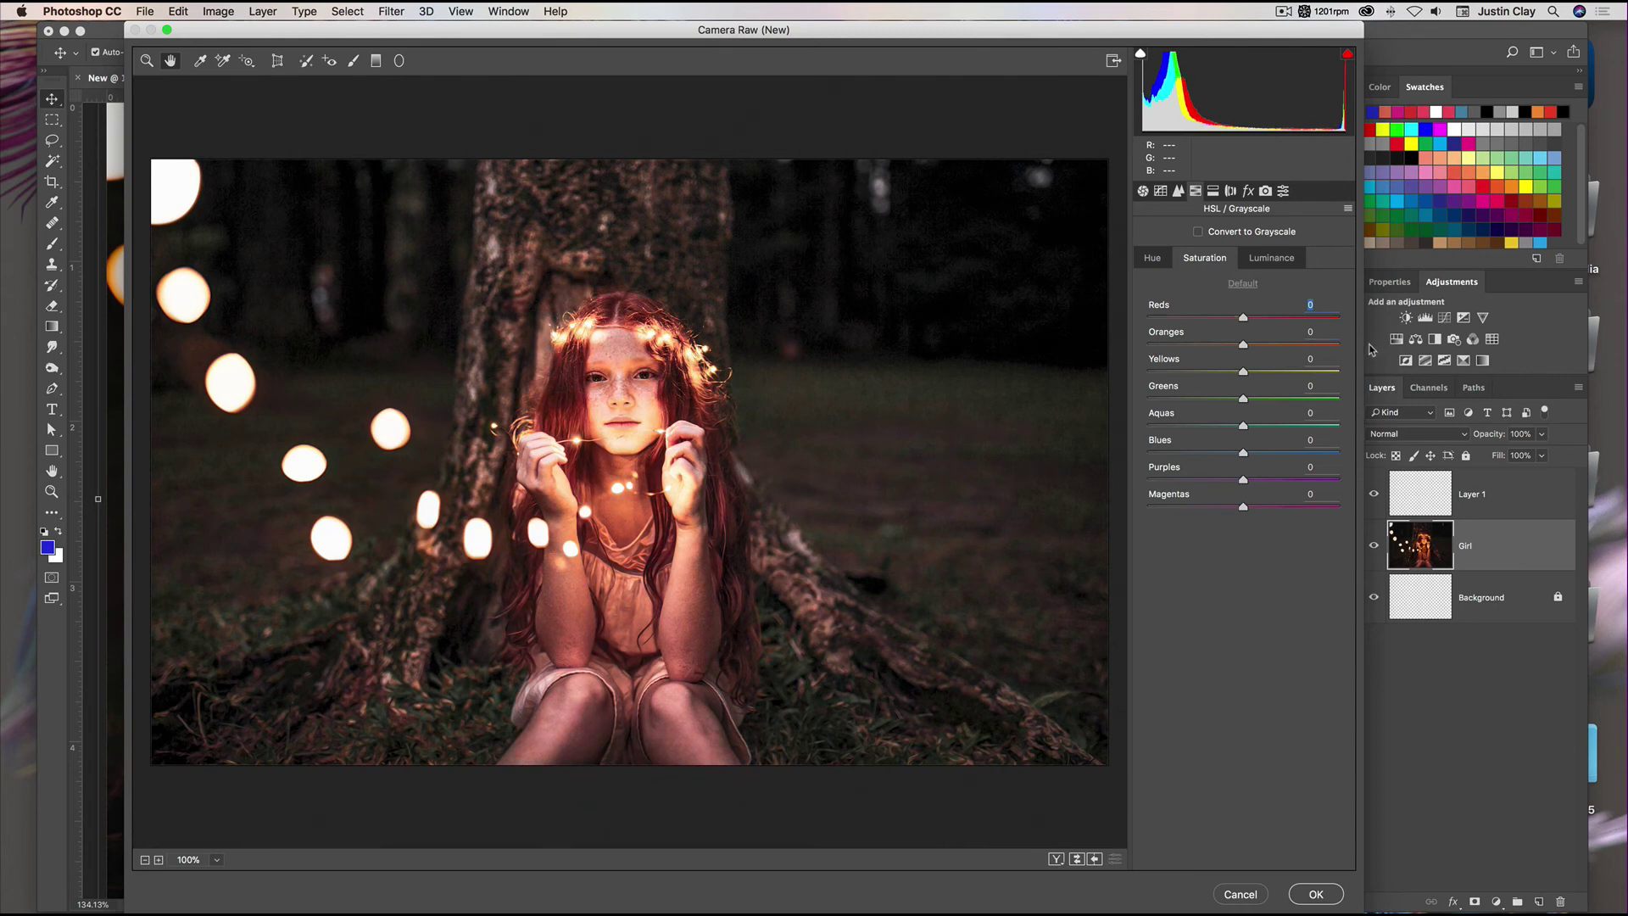
Step: Adjust the HSL Luminance to Reds -1, Oranges -13, Greens -1 and Aquas -2
left_click(1264, 258)
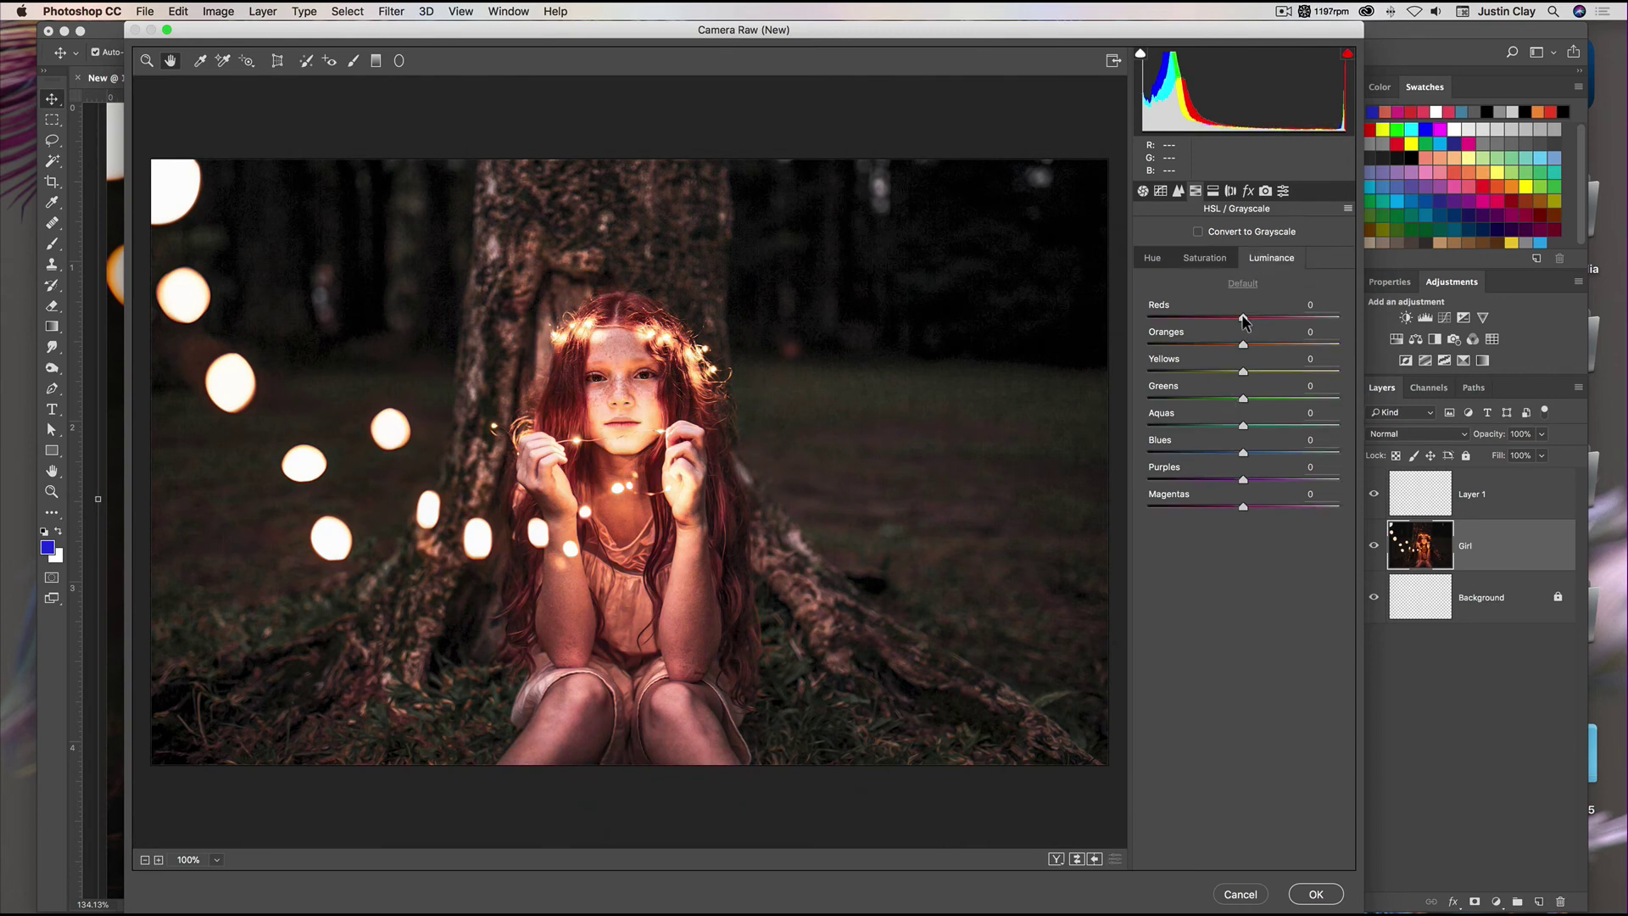
mouse_move(1243, 320)
left_mouse_down()
mouse_move(1132, 328)
mouse_move(1244, 332)
left_mouse_up()
mouse_move(1244, 401)
left_mouse_down()
mouse_move(1106, 410)
mouse_move(1240, 410)
mouse_move(1239, 430)
mouse_move(1167, 430)
mouse_move(1242, 429)
left_mouse_up()
left_click(1243, 342)
mouse_move(1243, 342)
left_mouse_down()
mouse_move(1345, 348)
mouse_move(1261, 352)
left_mouse_up()
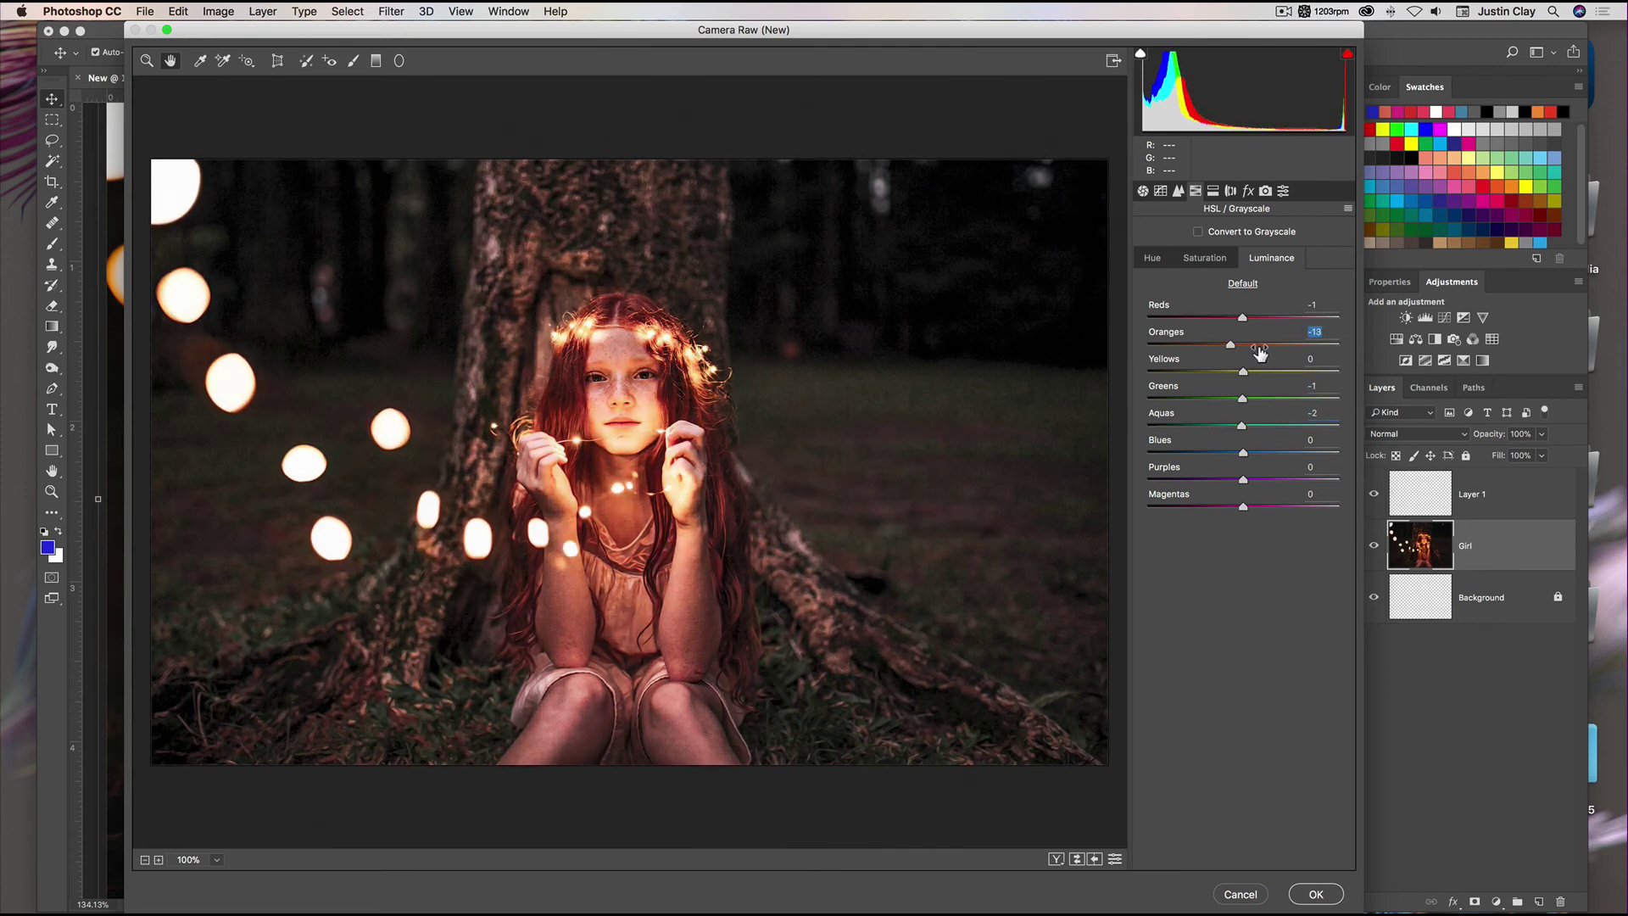
Step: Apply Split Toning with highlights at Hue 117 and Saturation 69, Balance -64, and shadows at Hue 341 and Saturation 31
left_click(1212, 192)
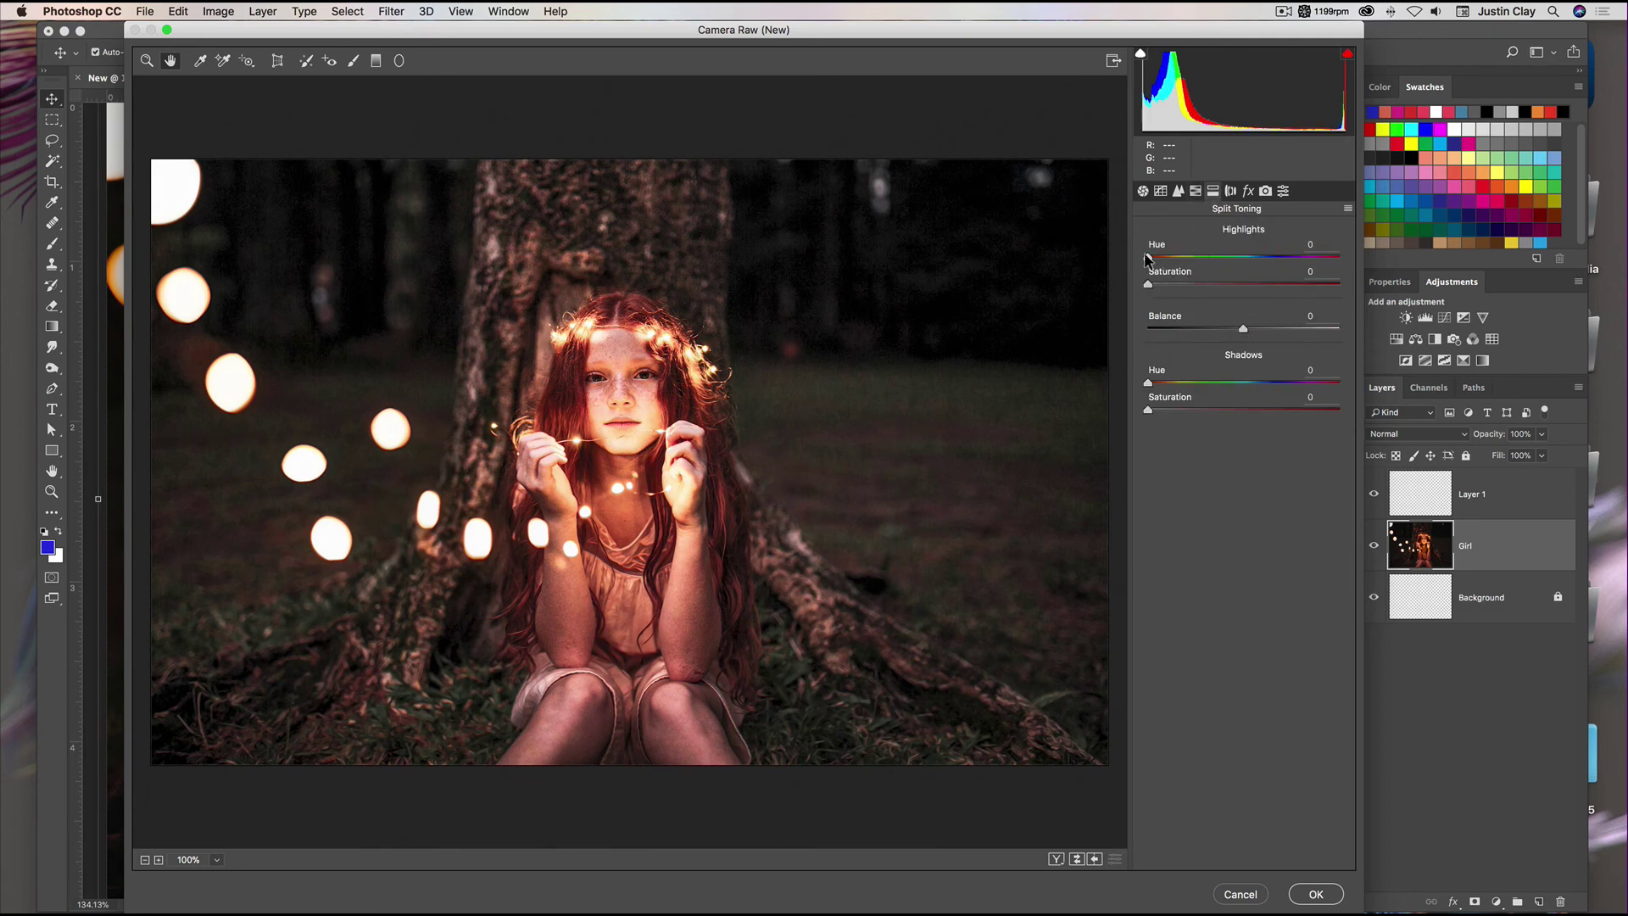
left_click_drag(1147, 257, 1210, 257)
mouse_move(1249, 329)
left_mouse_down()
mouse_move(1315, 331)
mouse_move(1256, 330)
left_mouse_up()
left_click_drag(1148, 284, 1182, 330)
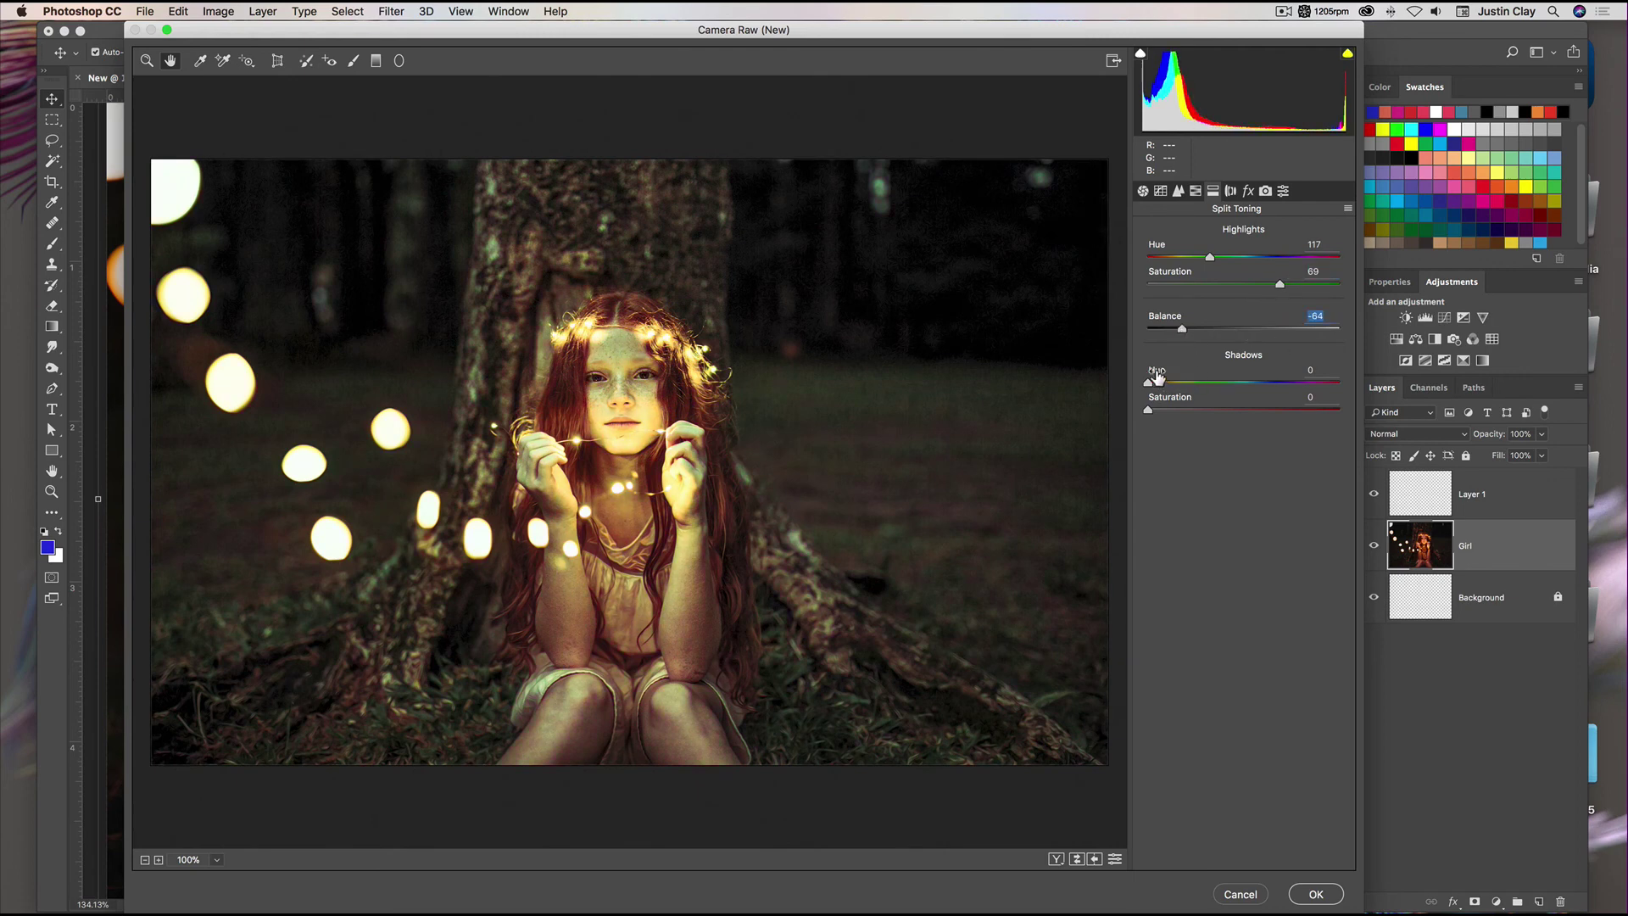
left_click_drag(1151, 384, 1330, 391)
left_click_drag(1147, 409, 1206, 412)
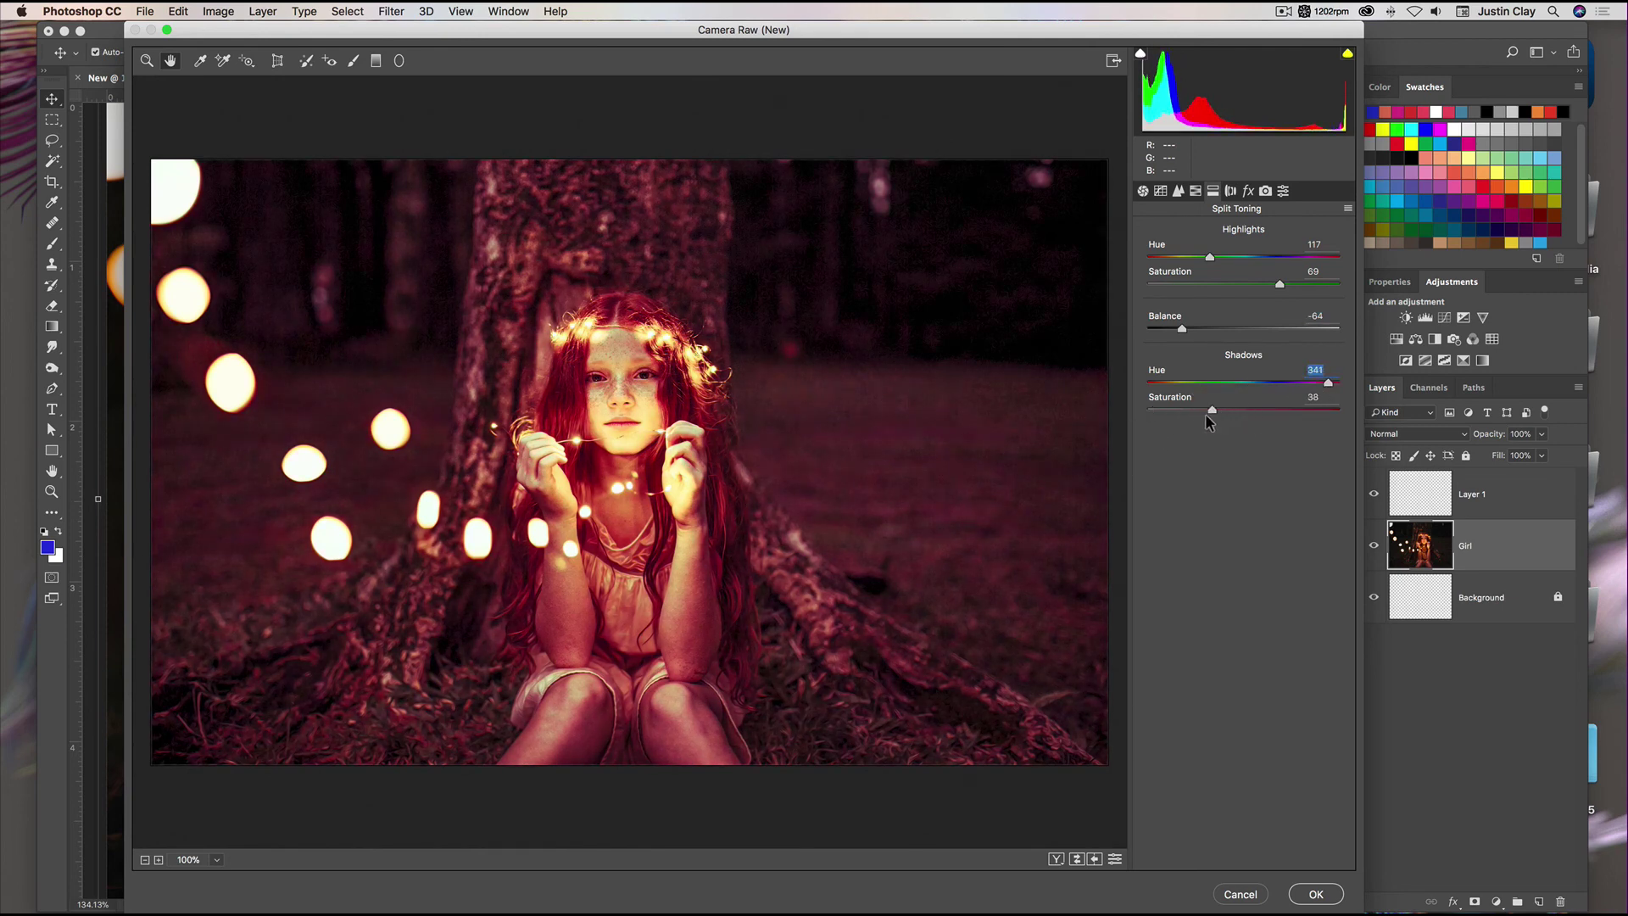
Step: Change the Split Toning highlights Hue to 213 and shift the Balance to +66
left_click_drag(1181, 331, 1264, 337)
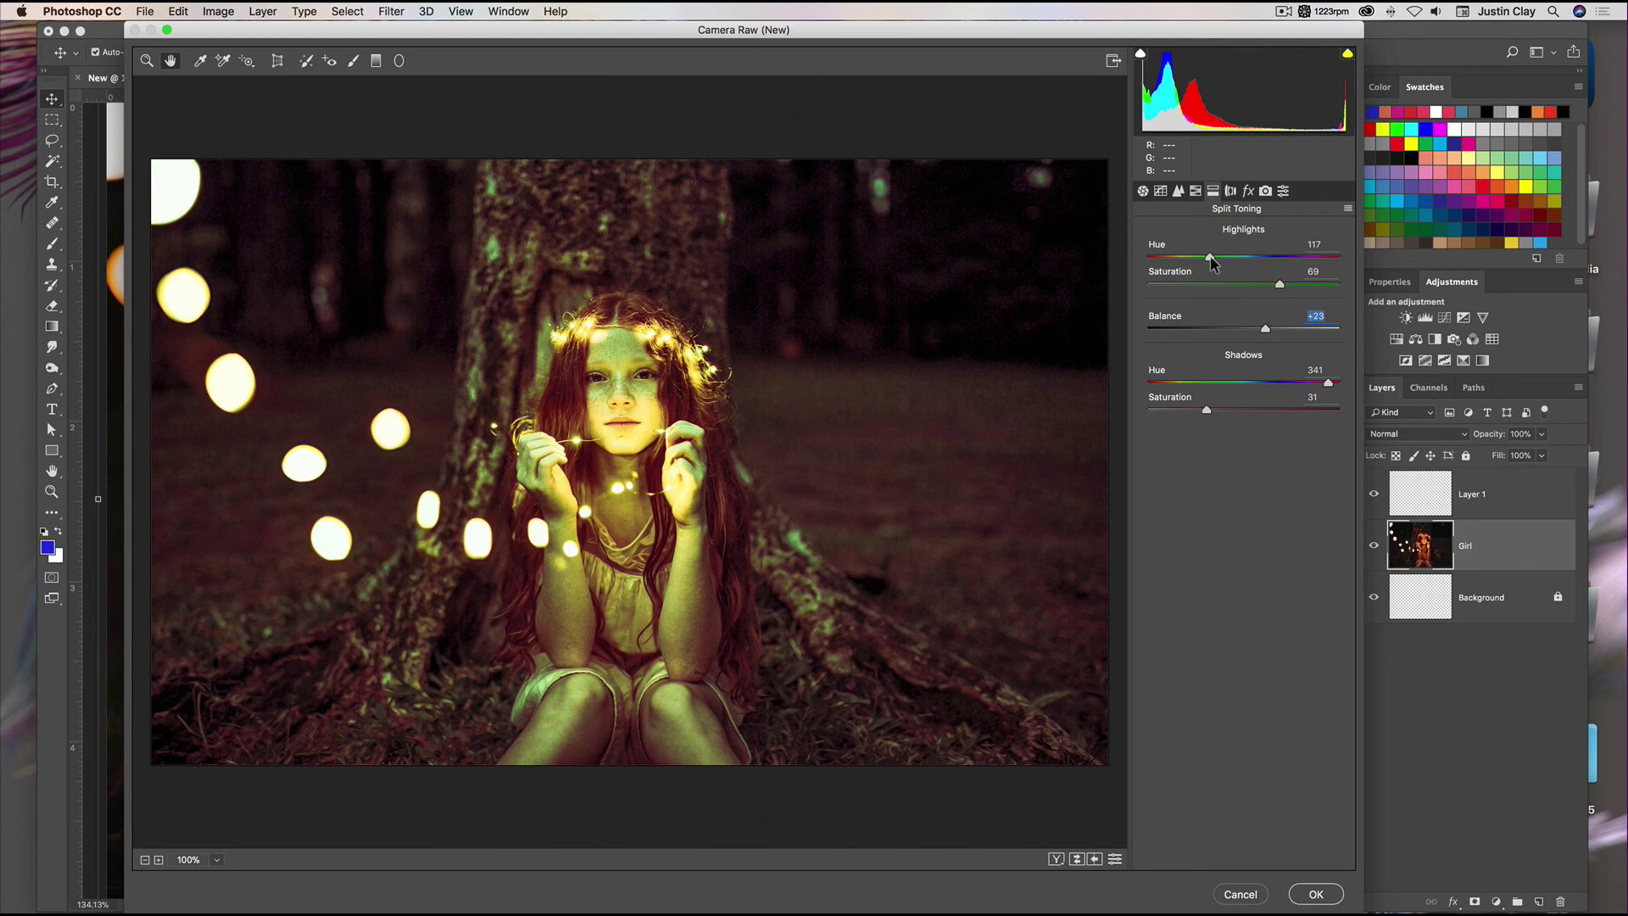
left_click_drag(1210, 259, 1260, 259)
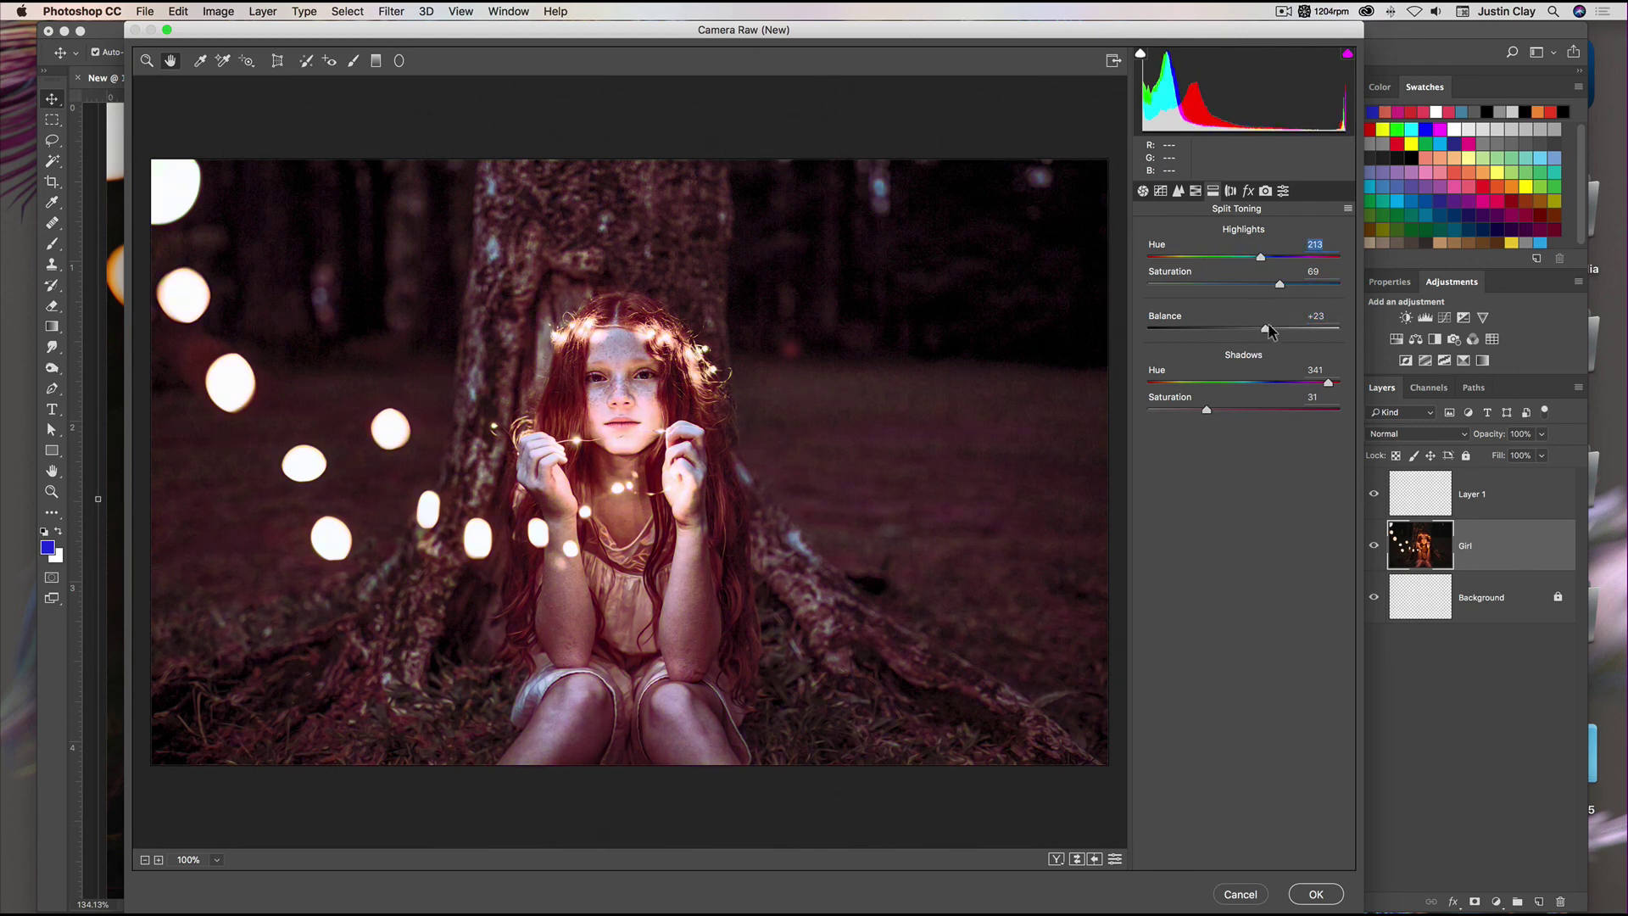
left_click_drag(1265, 329, 1308, 329)
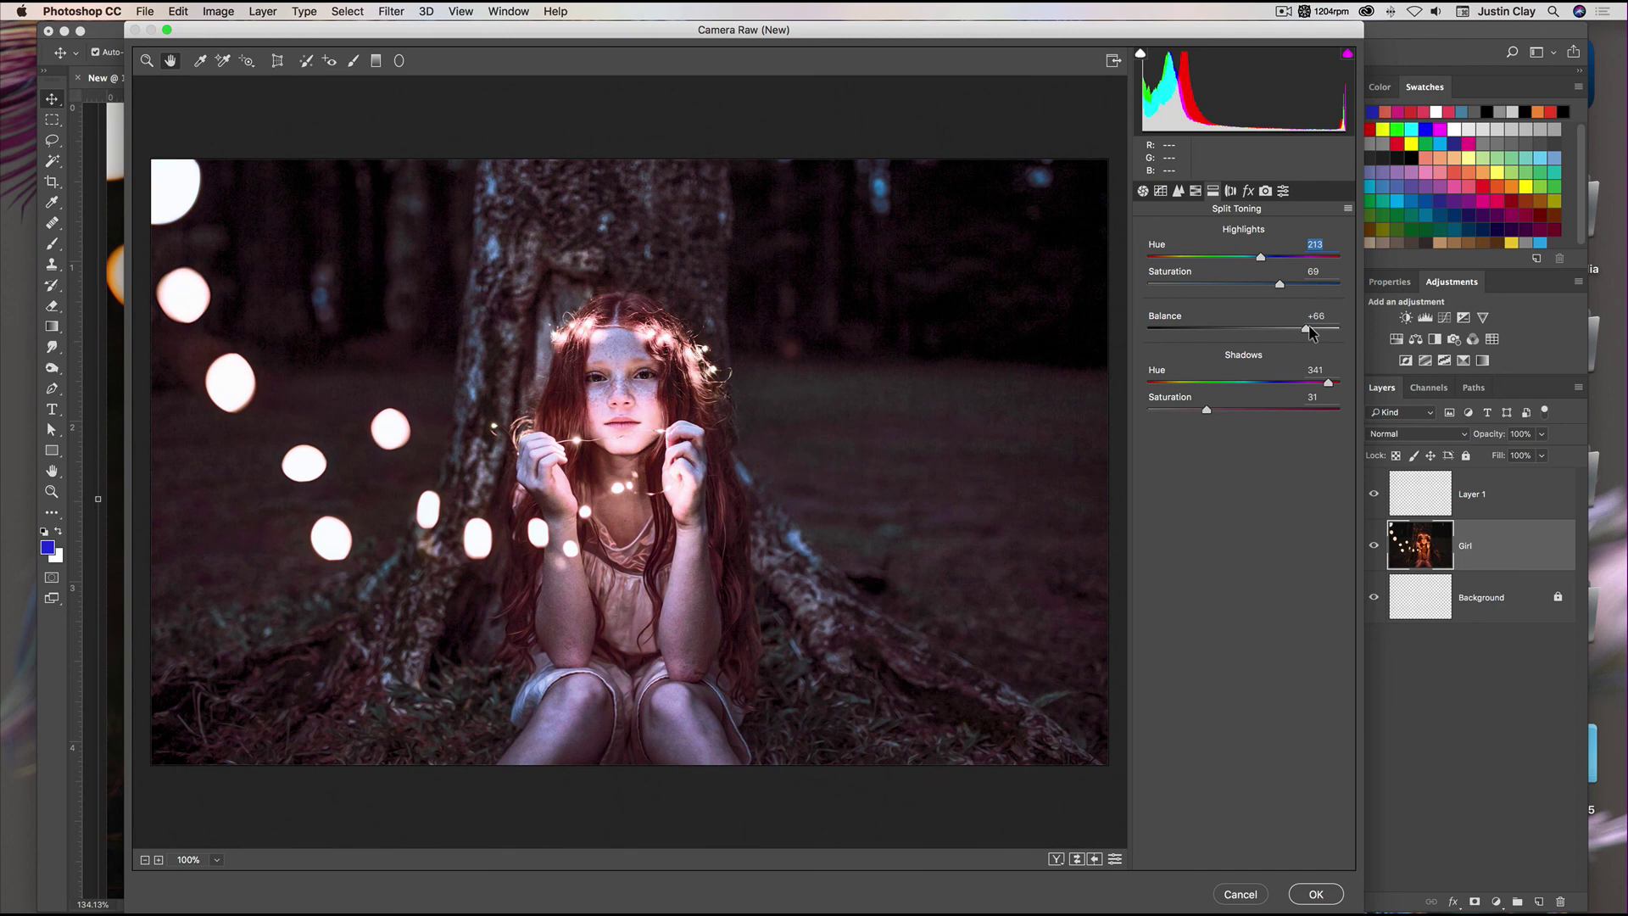
Step: Look through the Lens Corrections, Effects and Camera Calibration settings, including the available process versions
left_click(1230, 191)
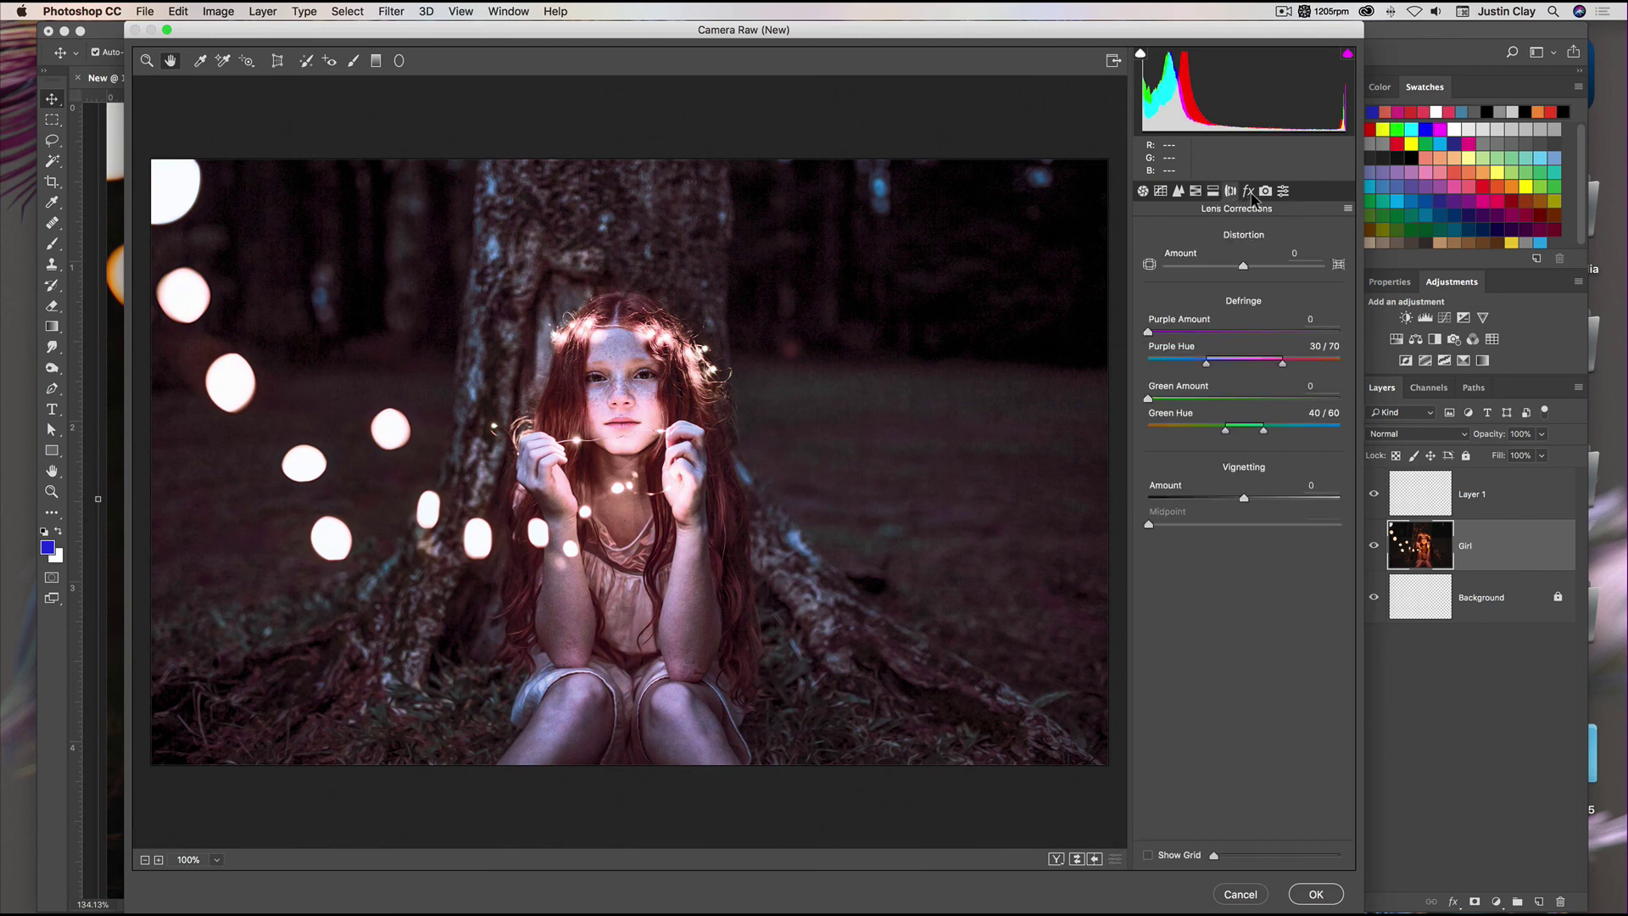
left_click(1248, 192)
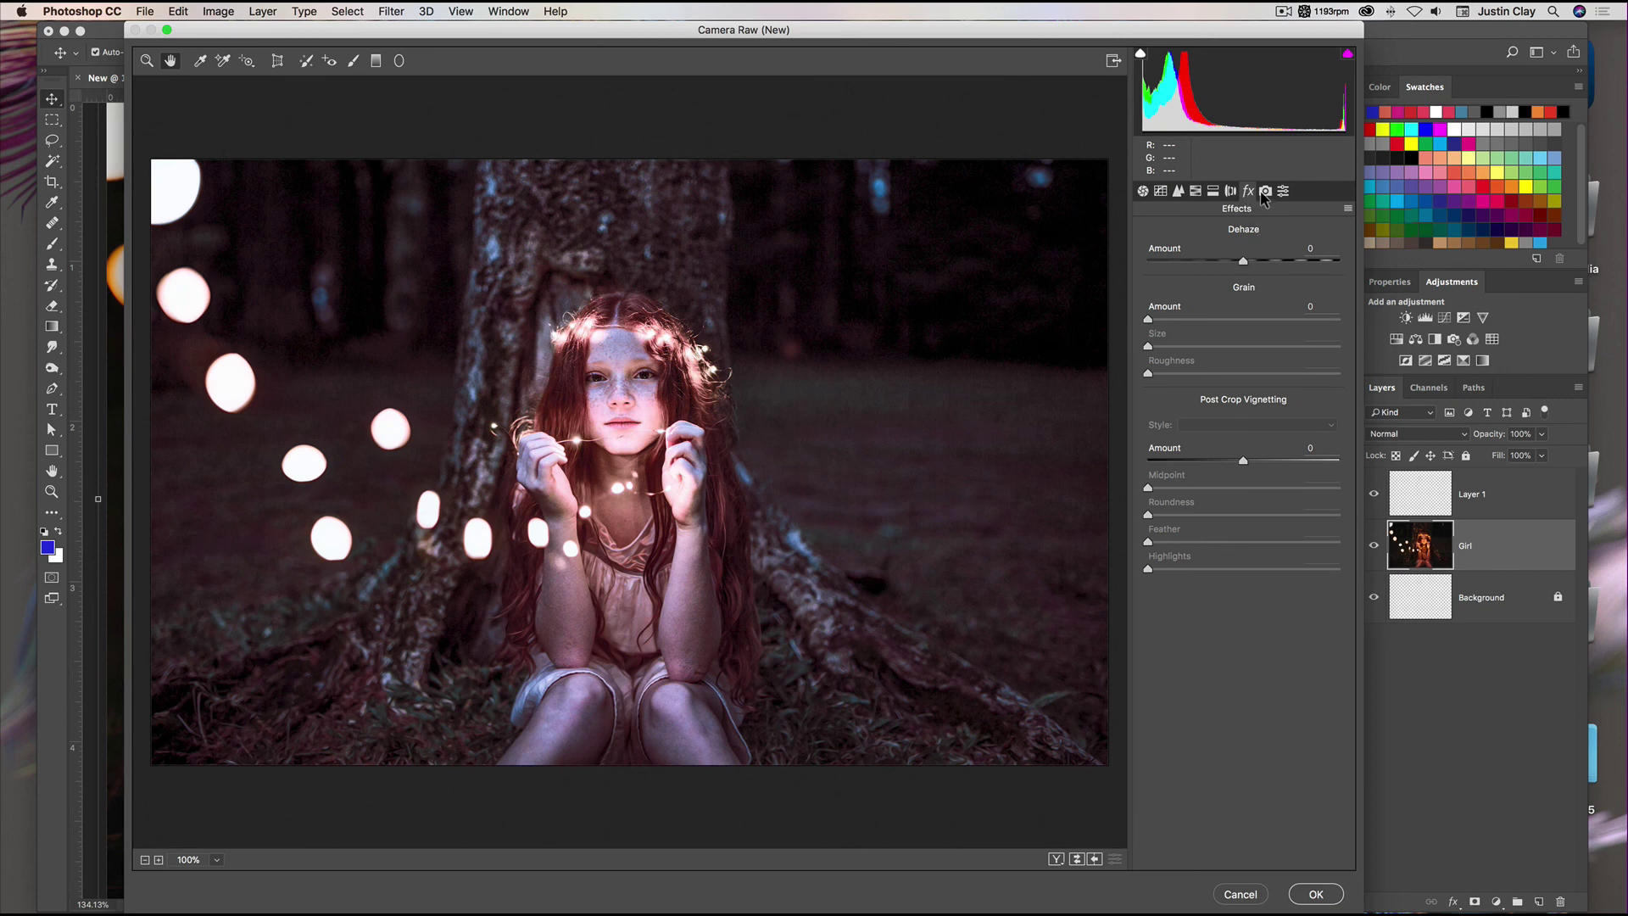
left_click(1264, 192)
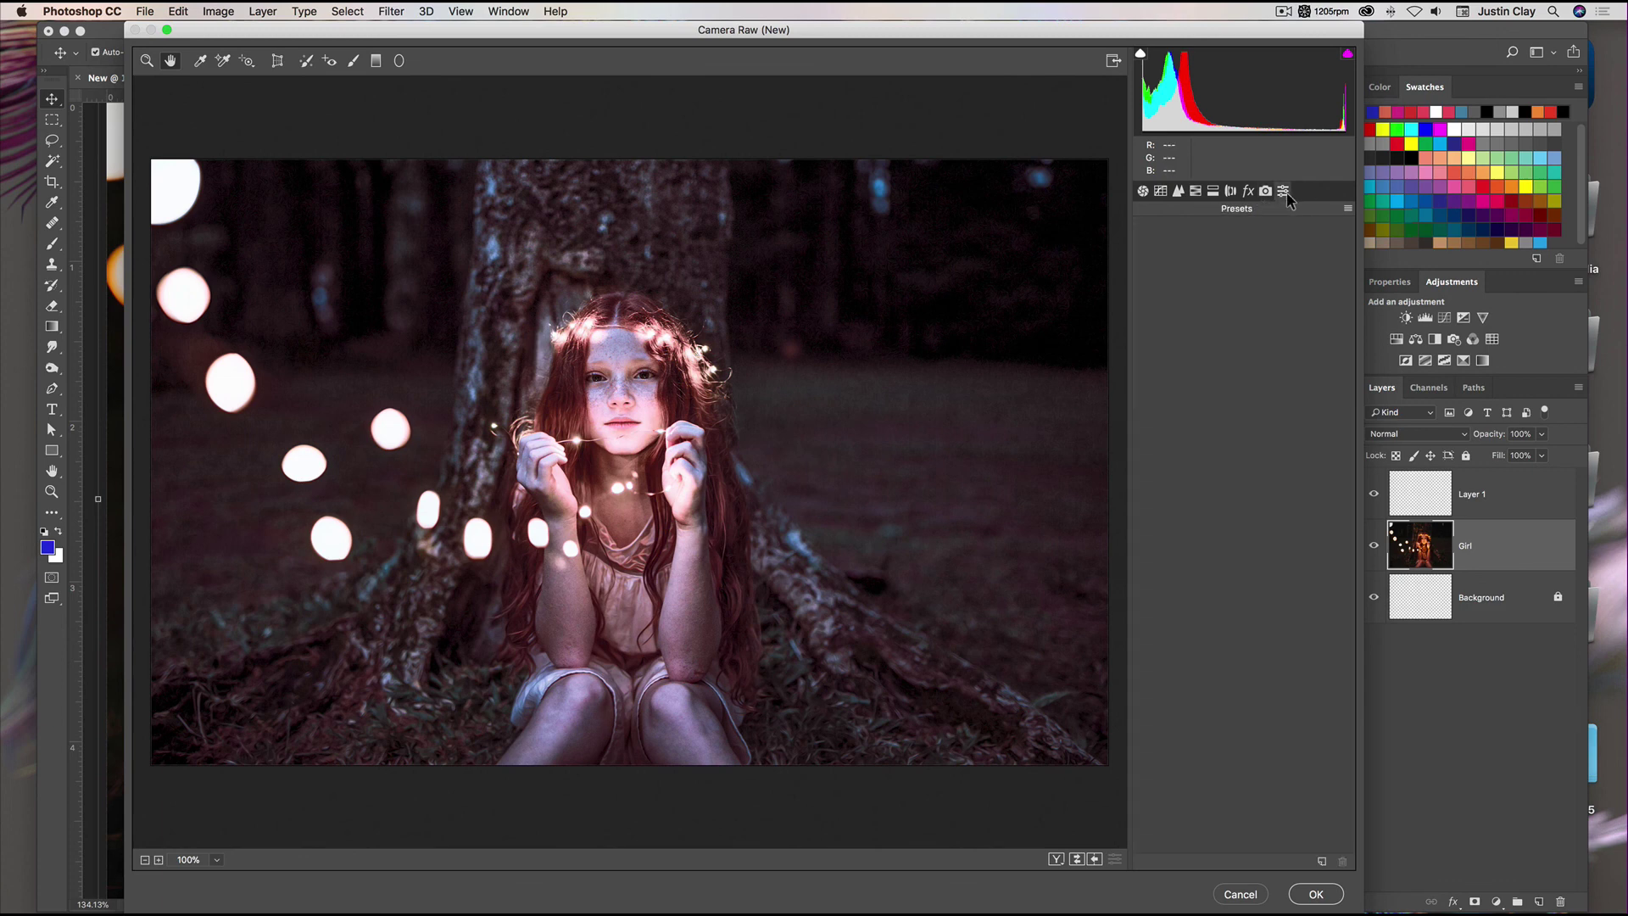
left_click(1265, 240)
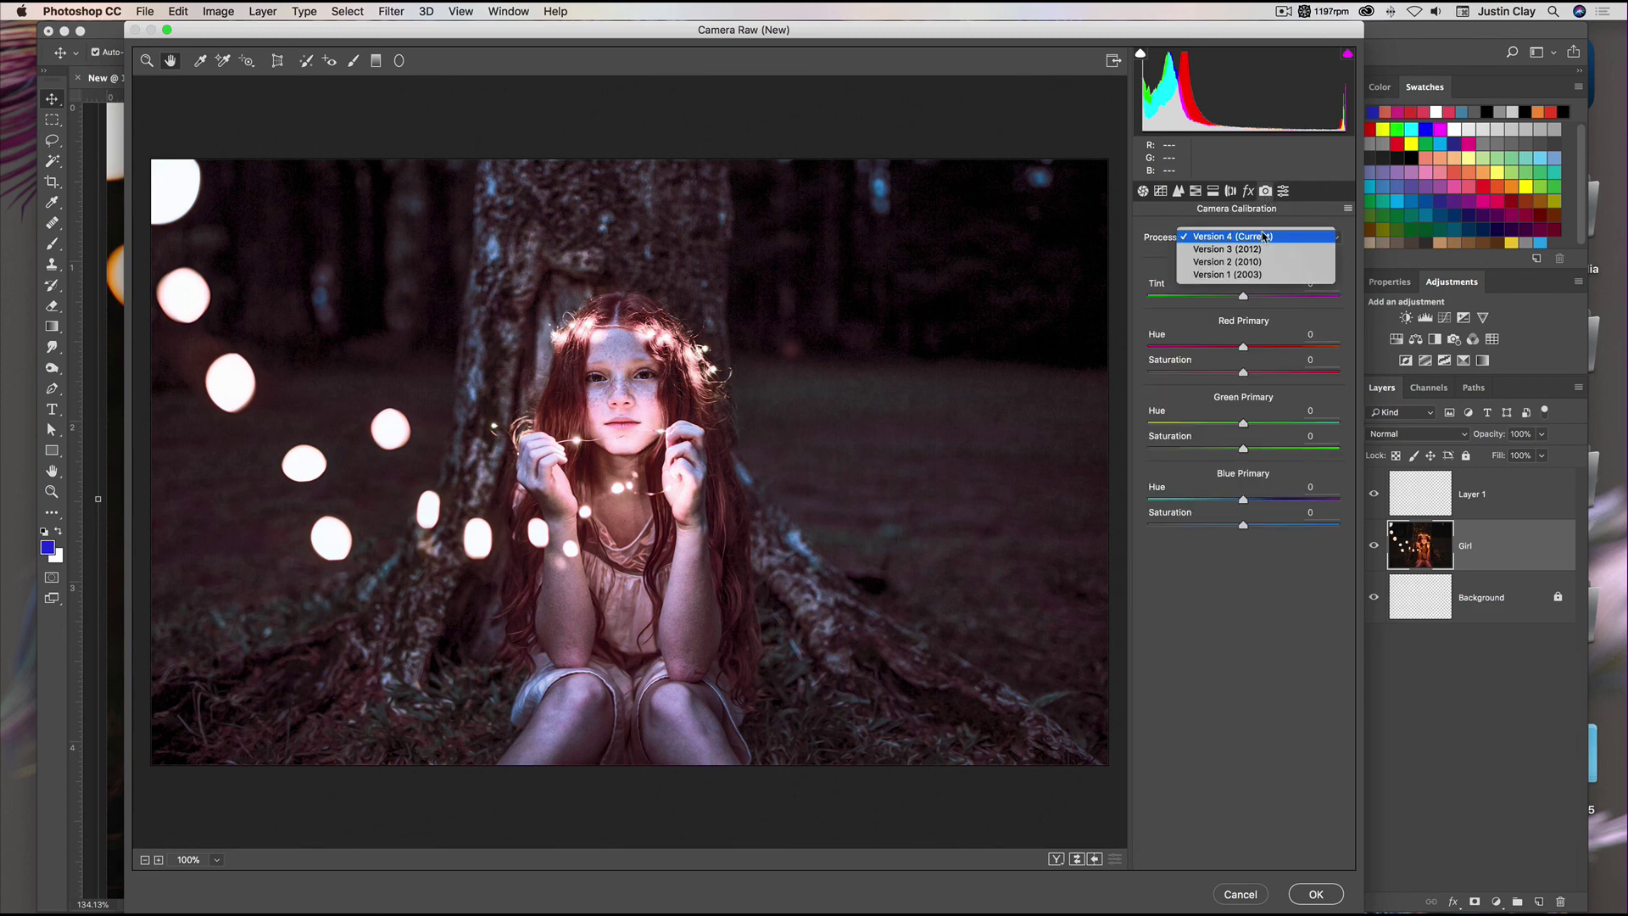
left_click(1274, 229)
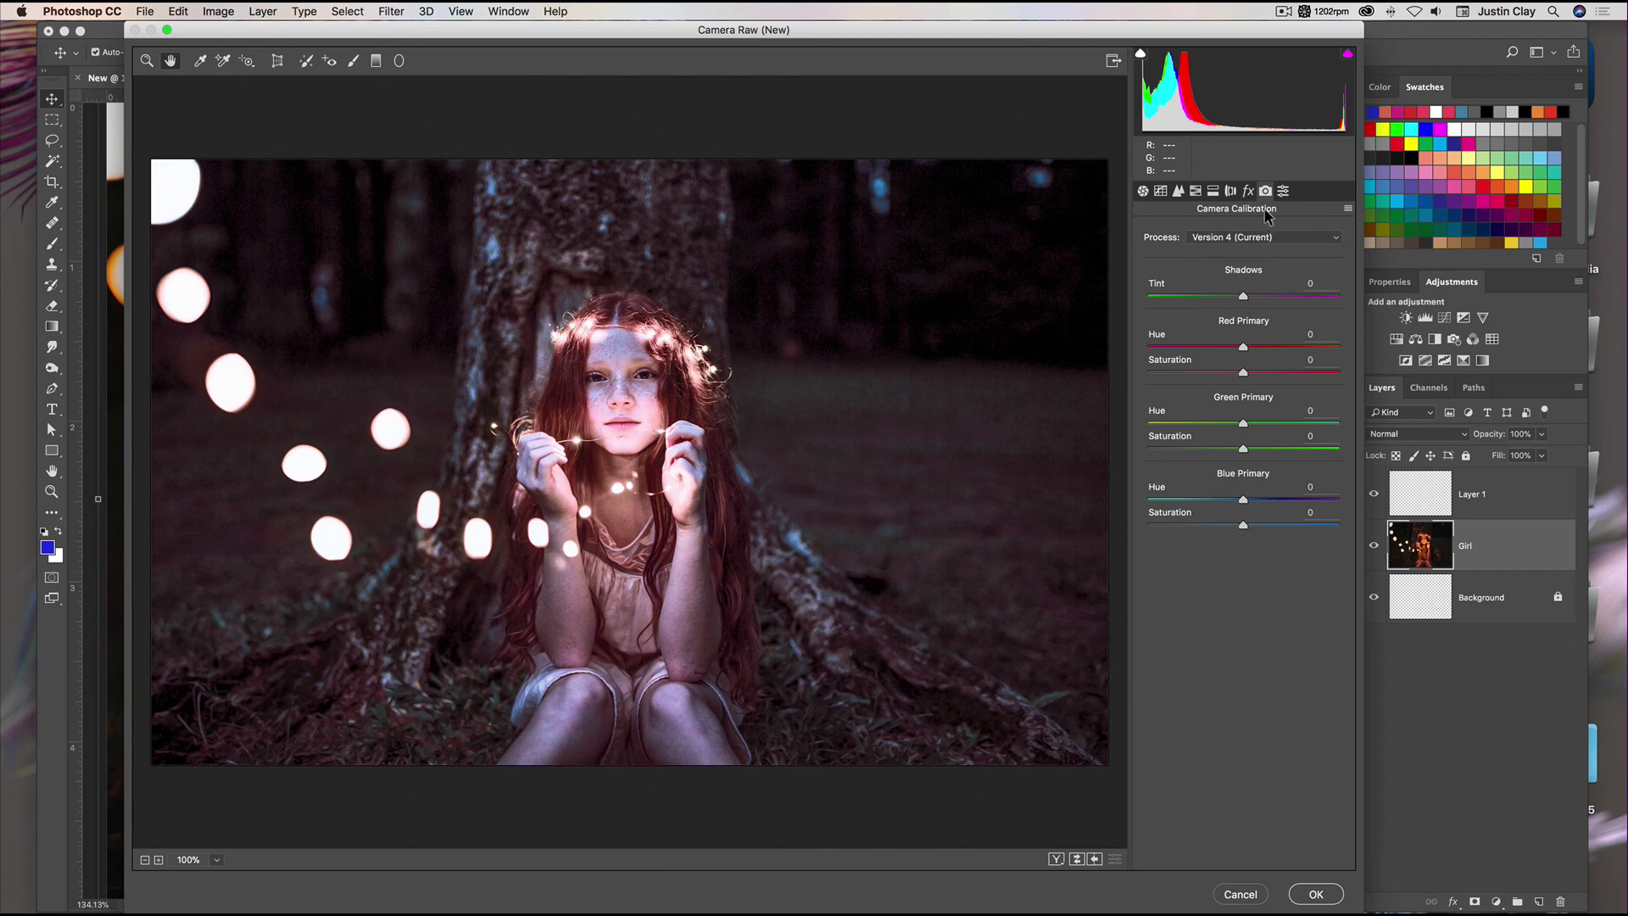
left_click(1284, 192)
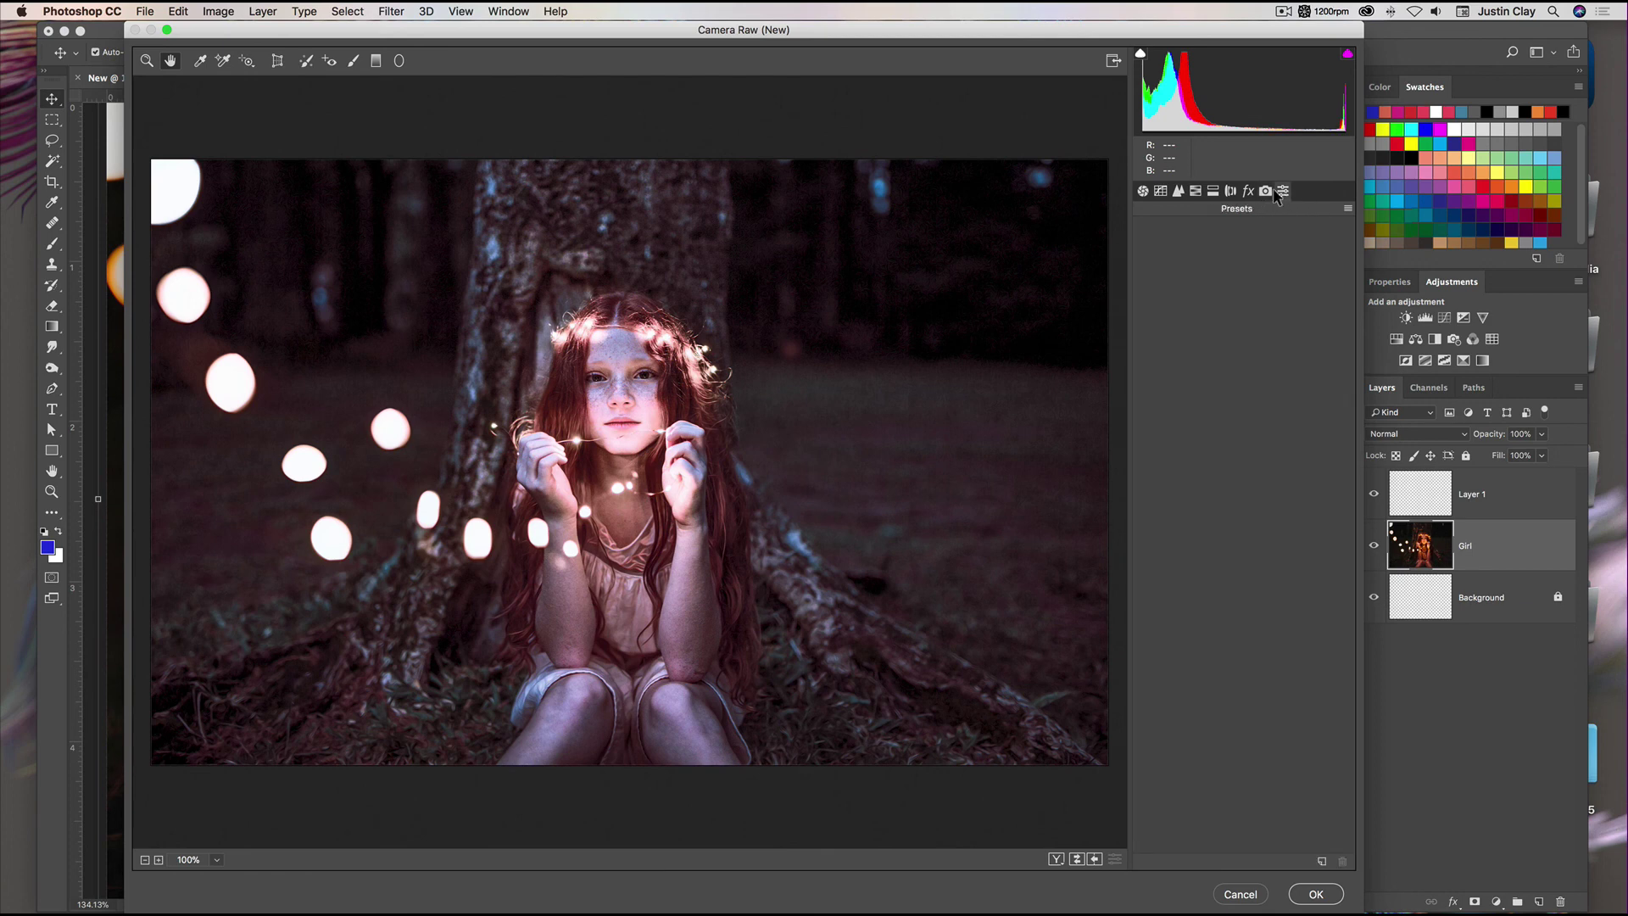
left_click(1265, 192)
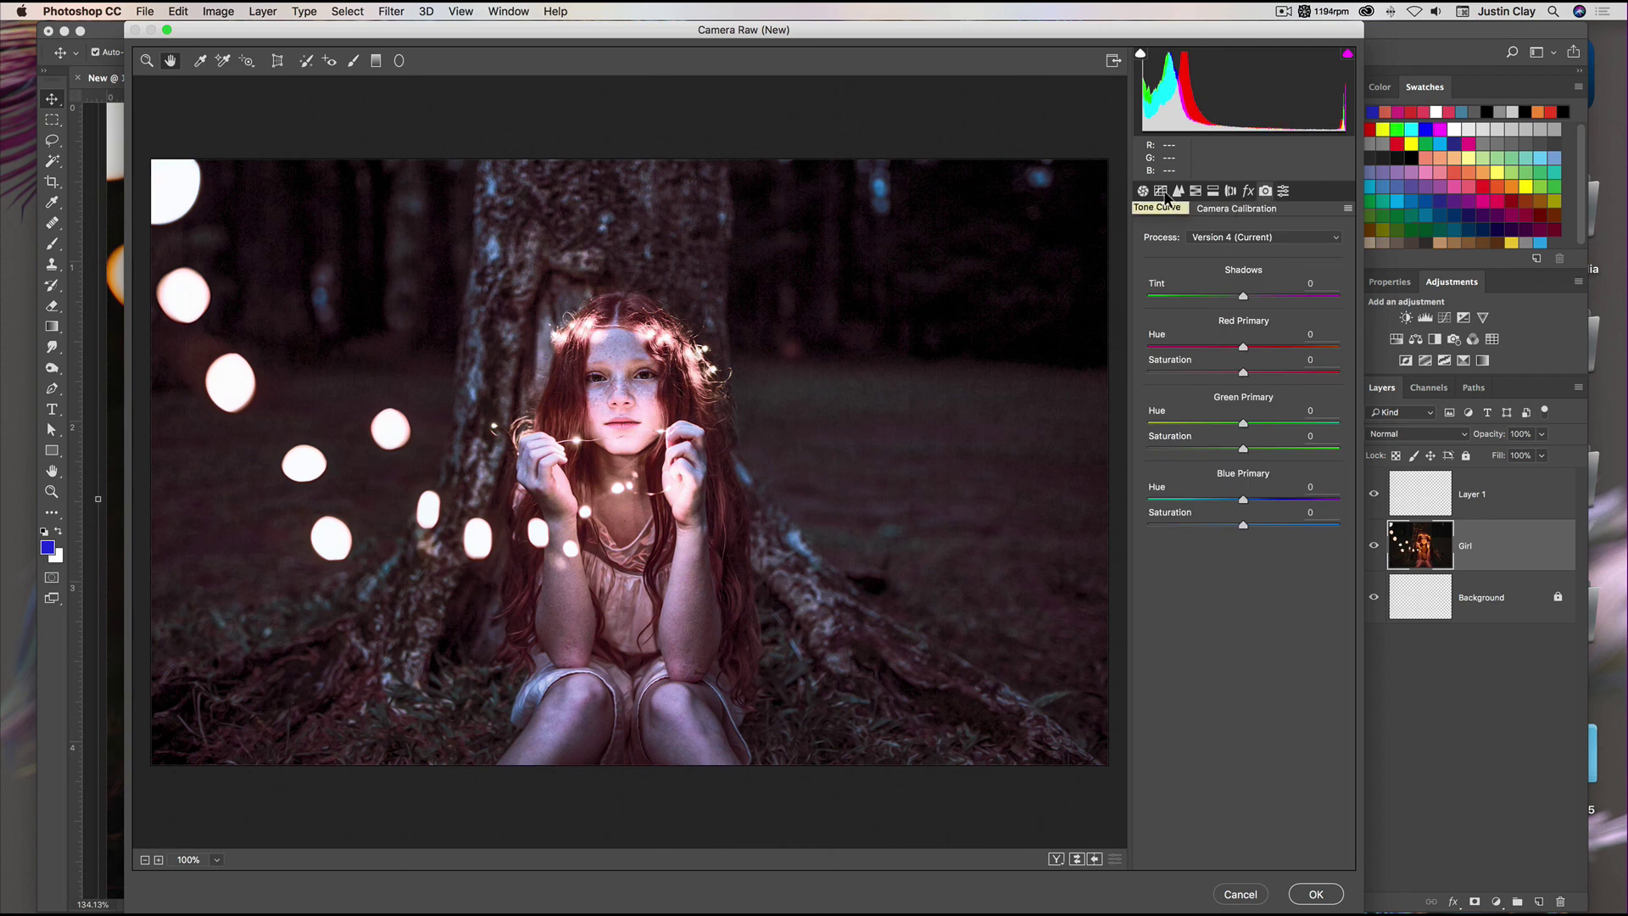
left_click(1229, 191)
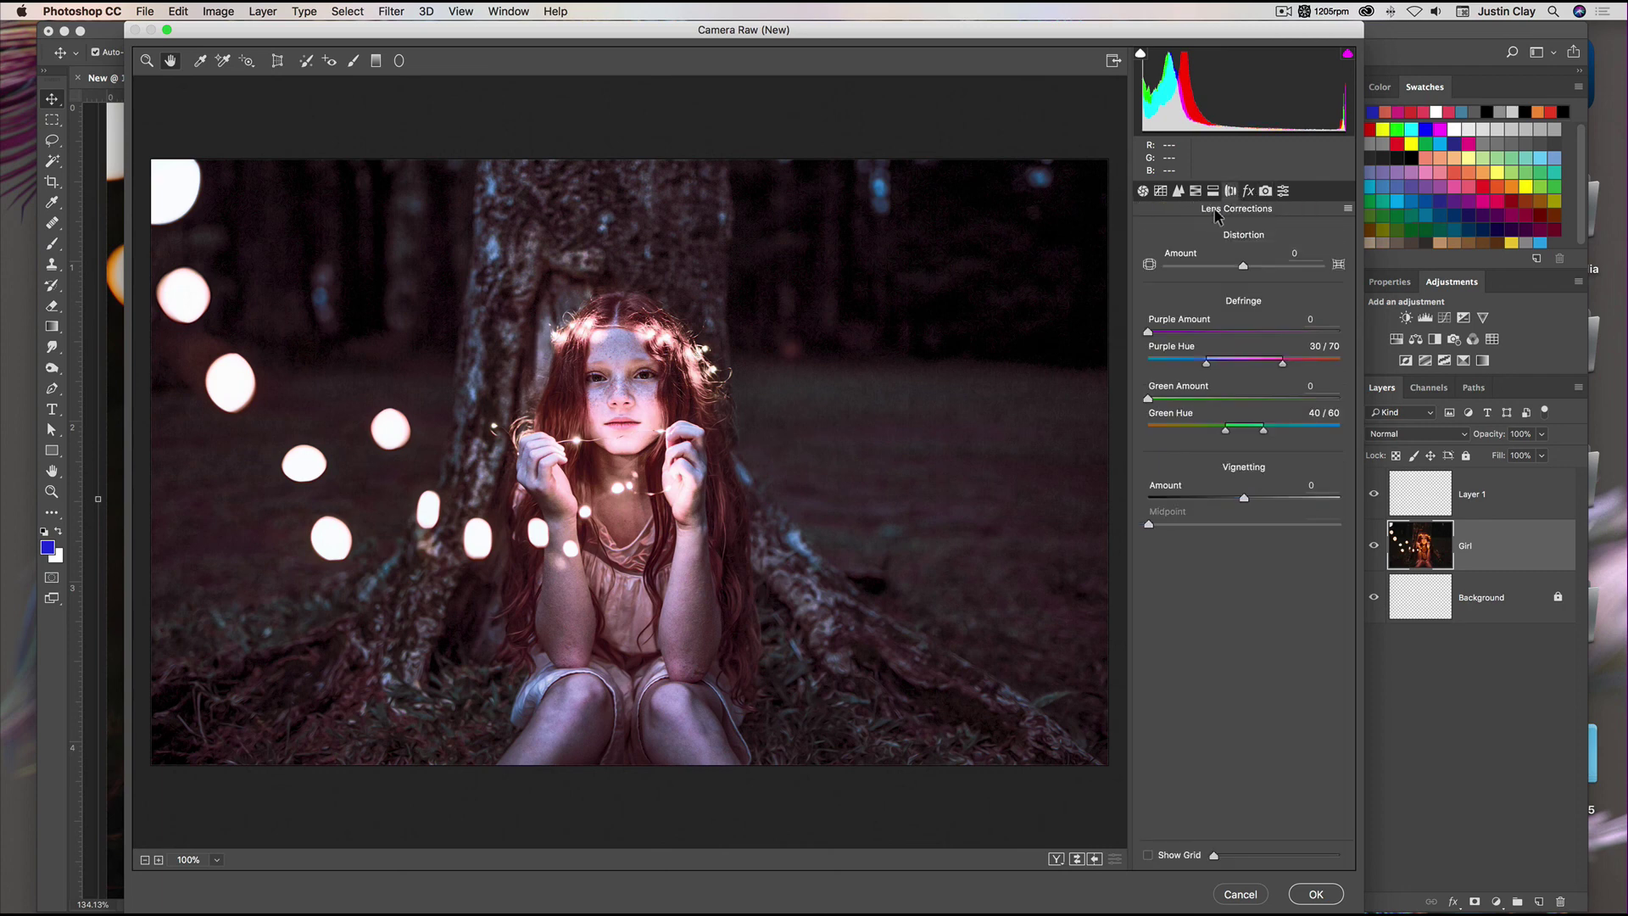
Step: Examine the Presets settings and their options for loading and saving Camera Raw settings
left_click(1288, 193)
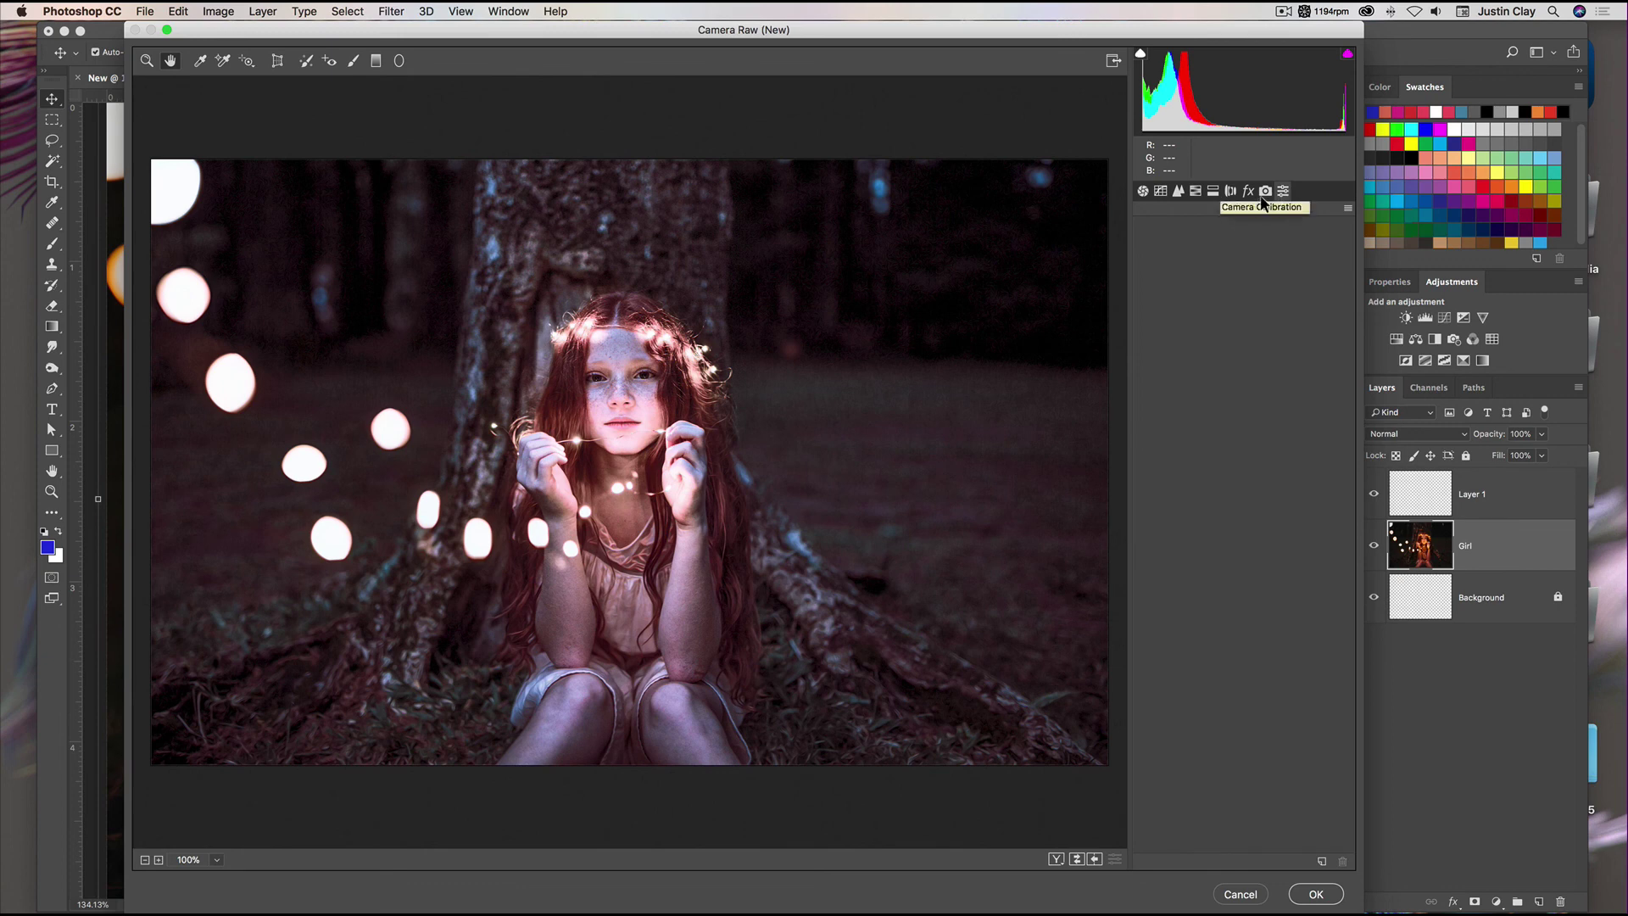
left_click(1348, 210)
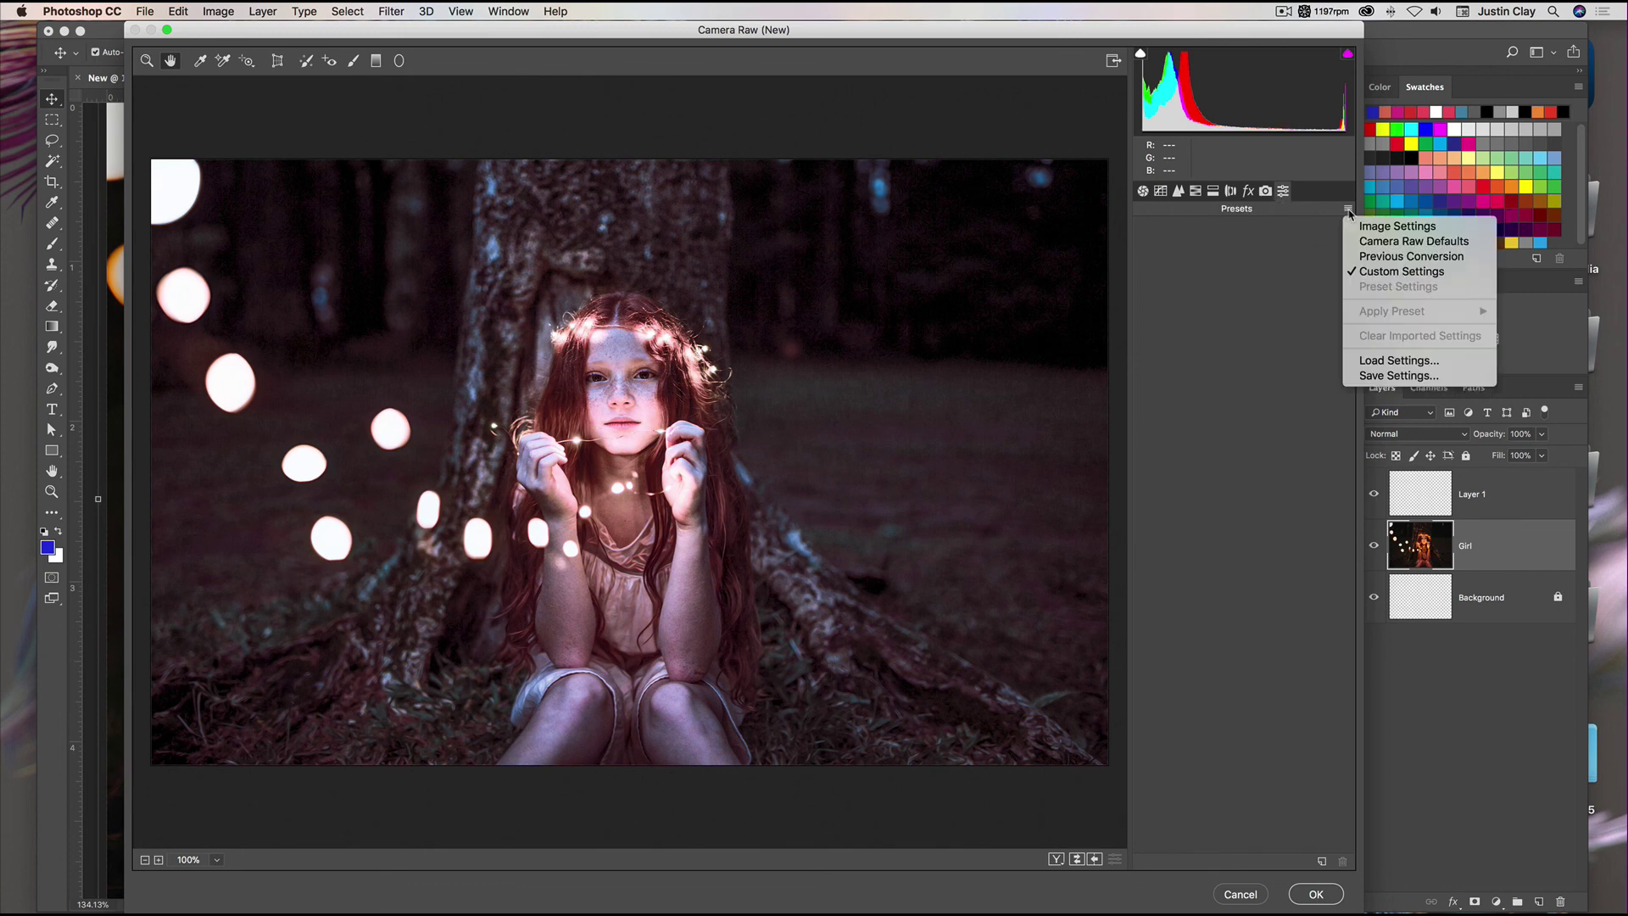
left_click(1205, 360)
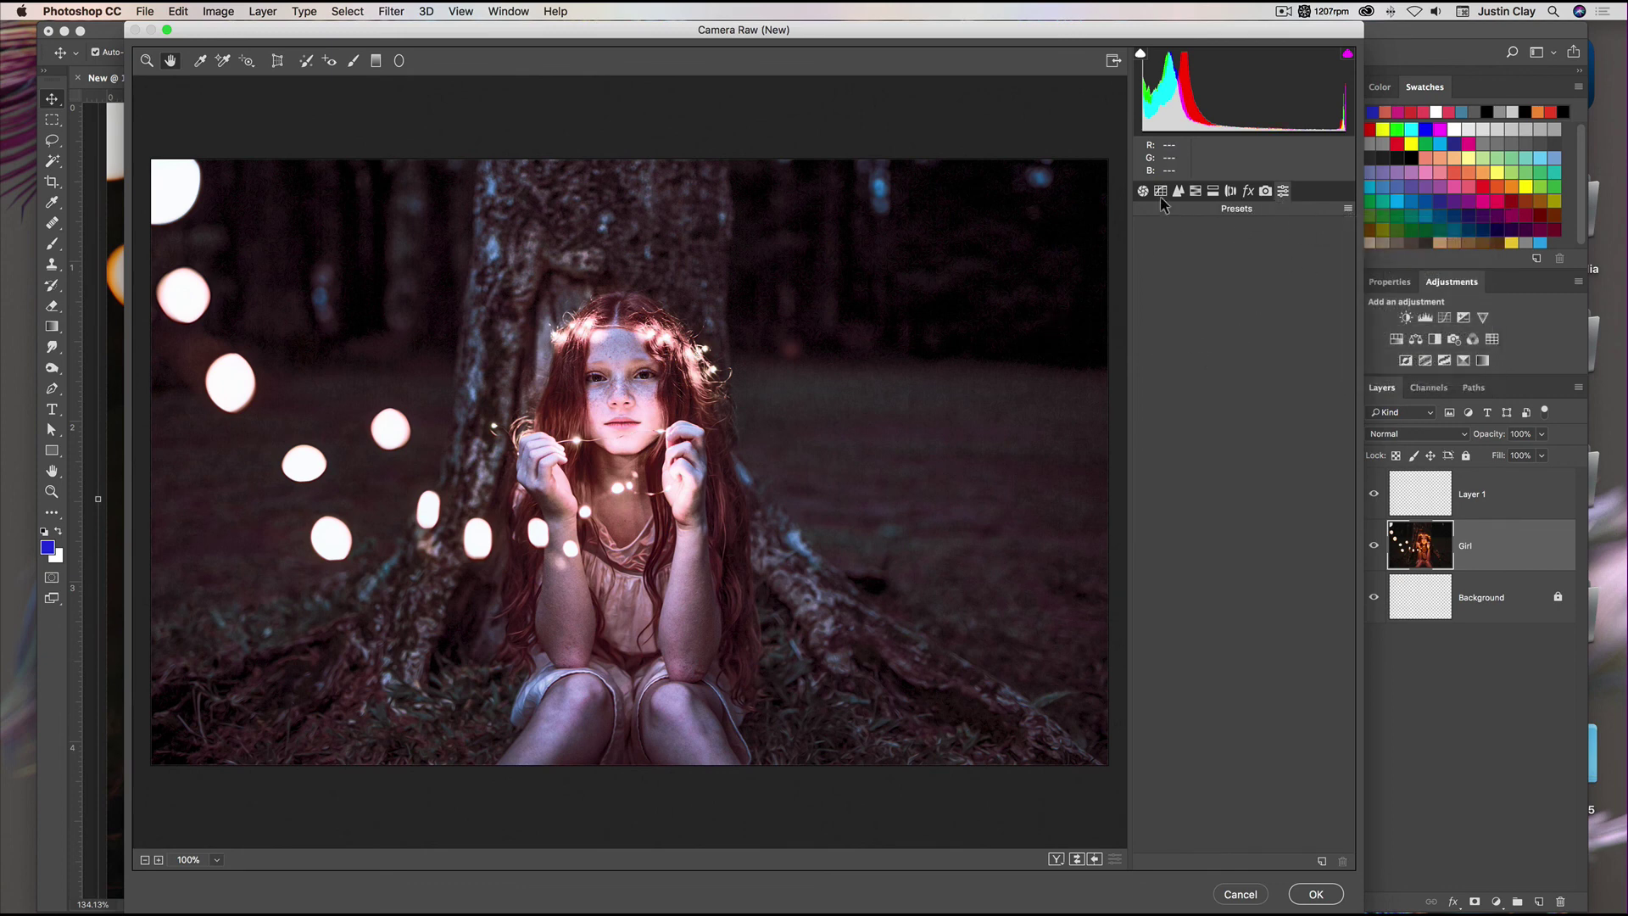
left_click(1143, 190)
left_click(1283, 191)
left_click(1348, 209)
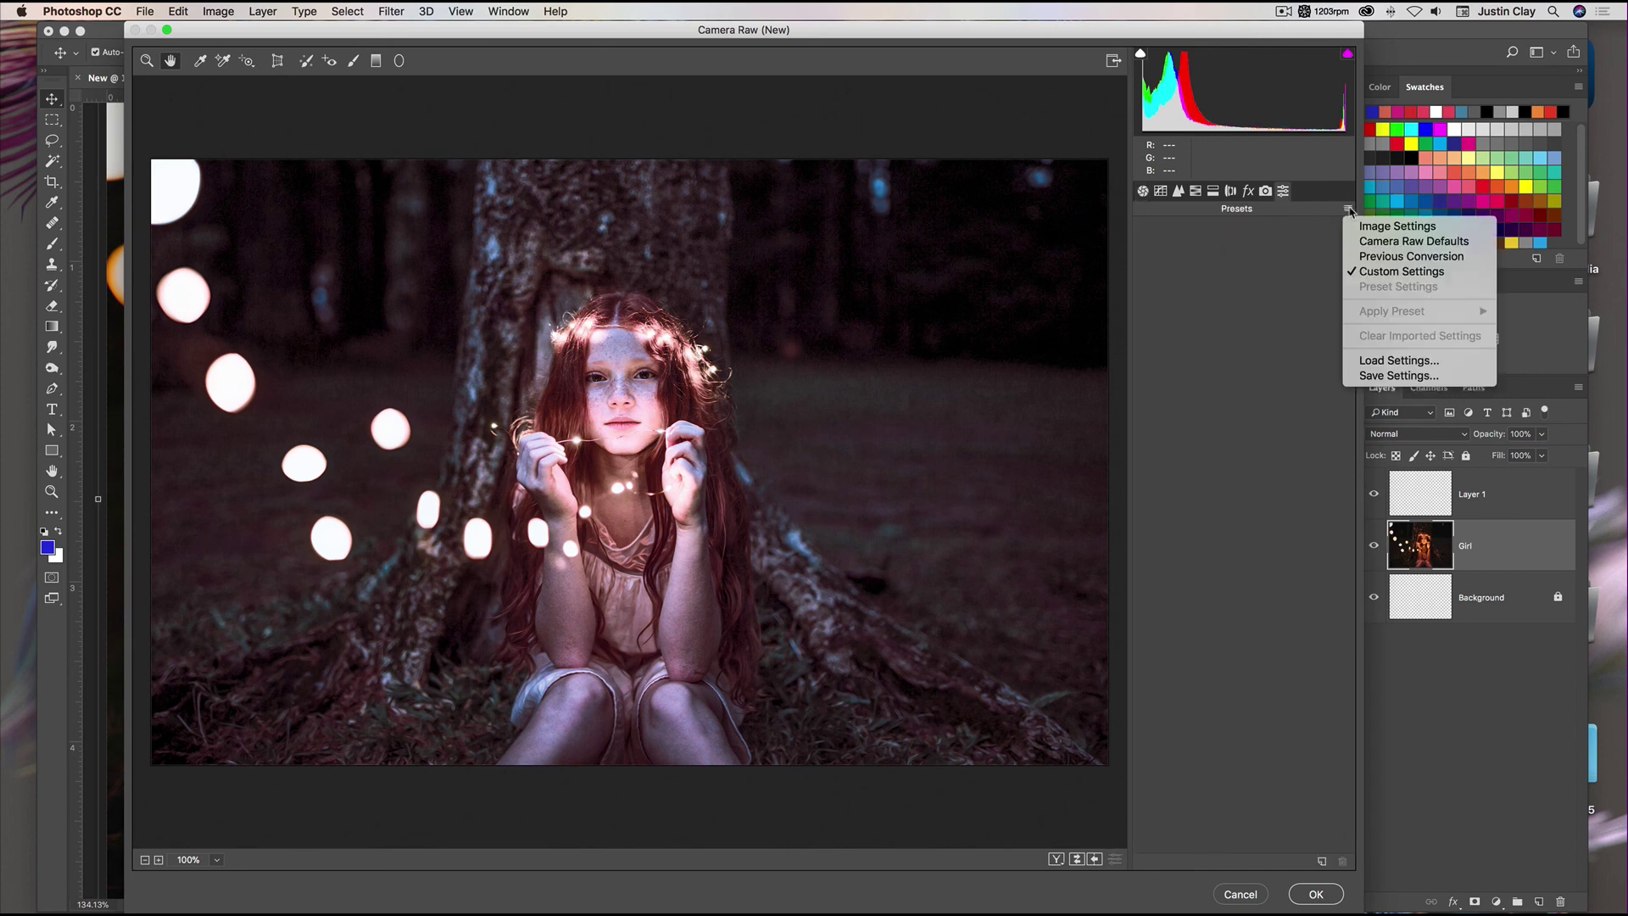
left_click(1271, 312)
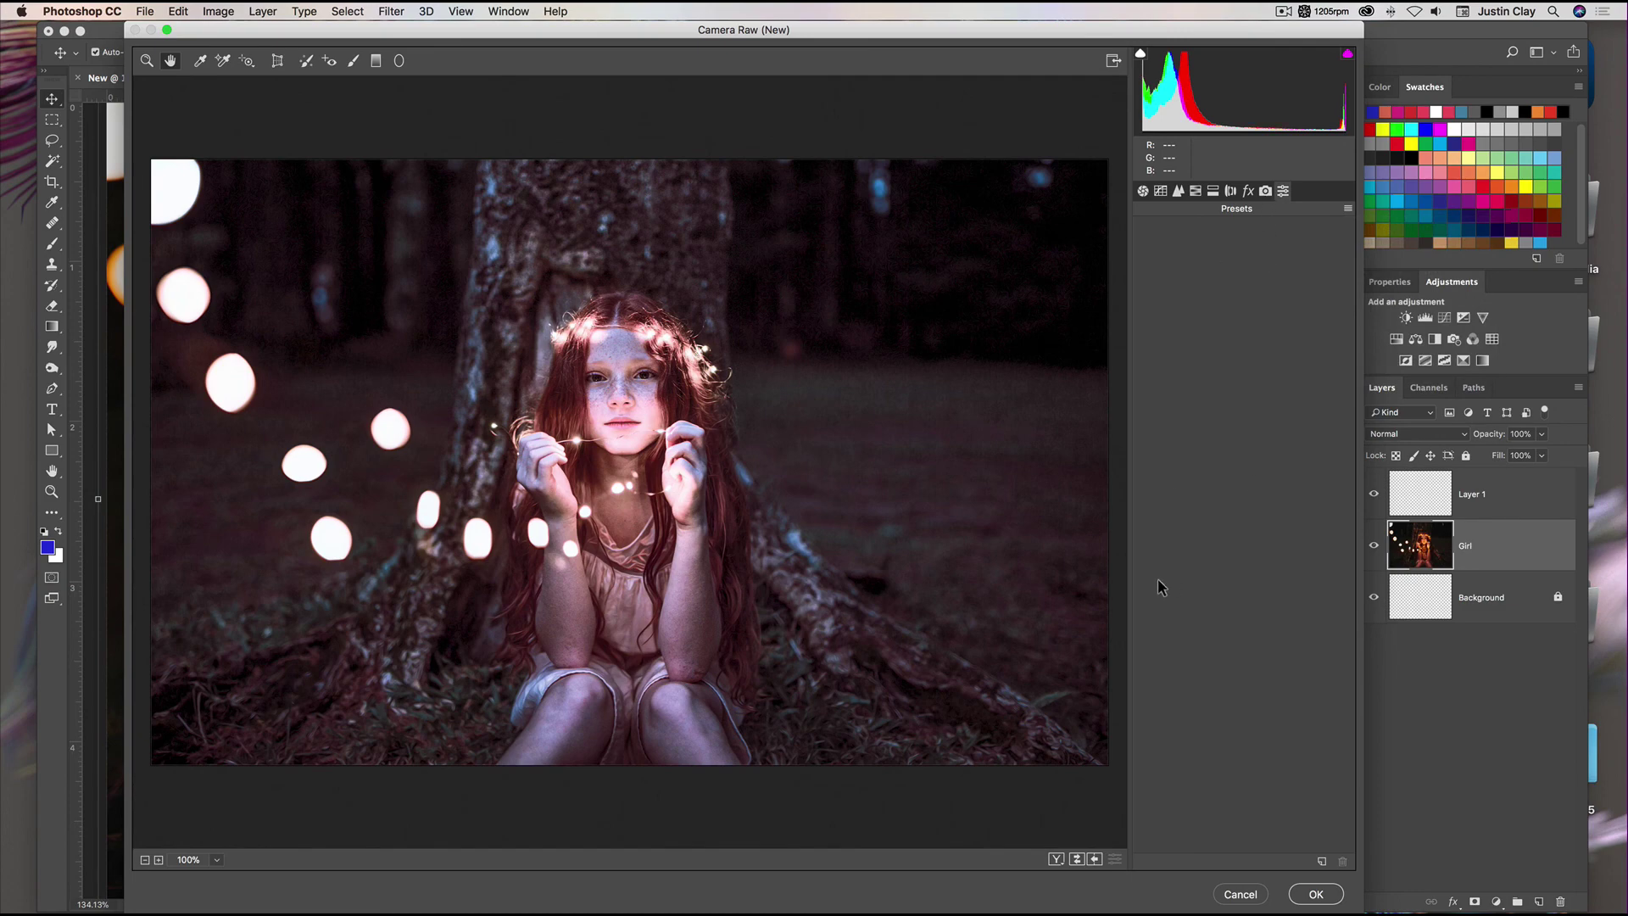
Step: Apply the Camera Raw adjustments to the Girl photo and select Layer 1
left_click(1314, 896)
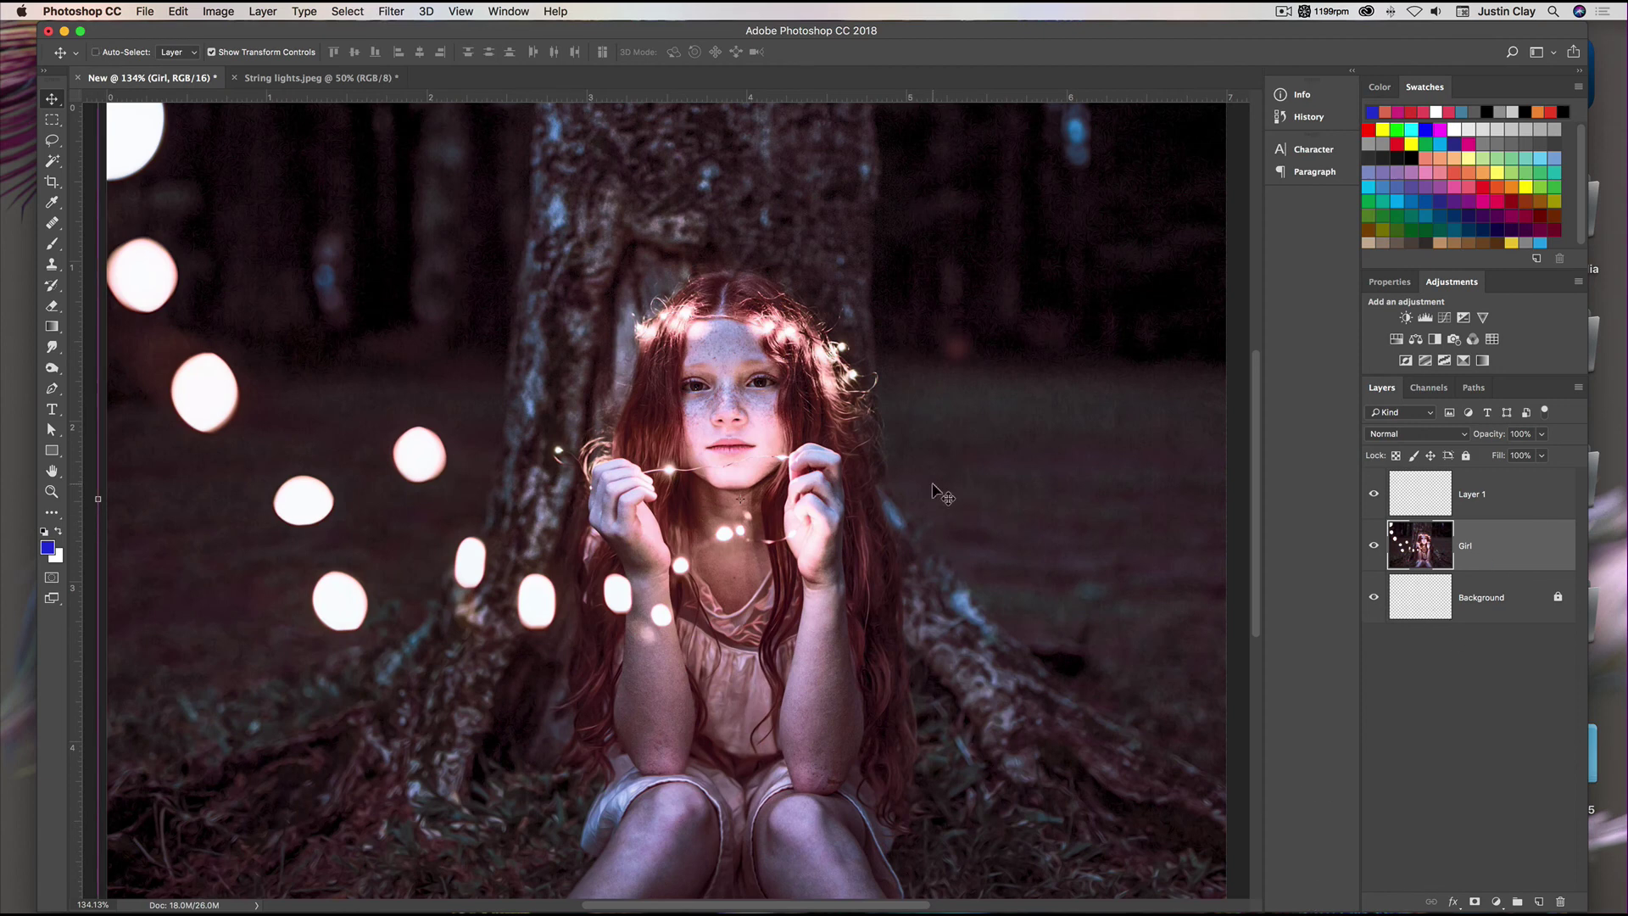
scroll(941, 492, "down", 2)
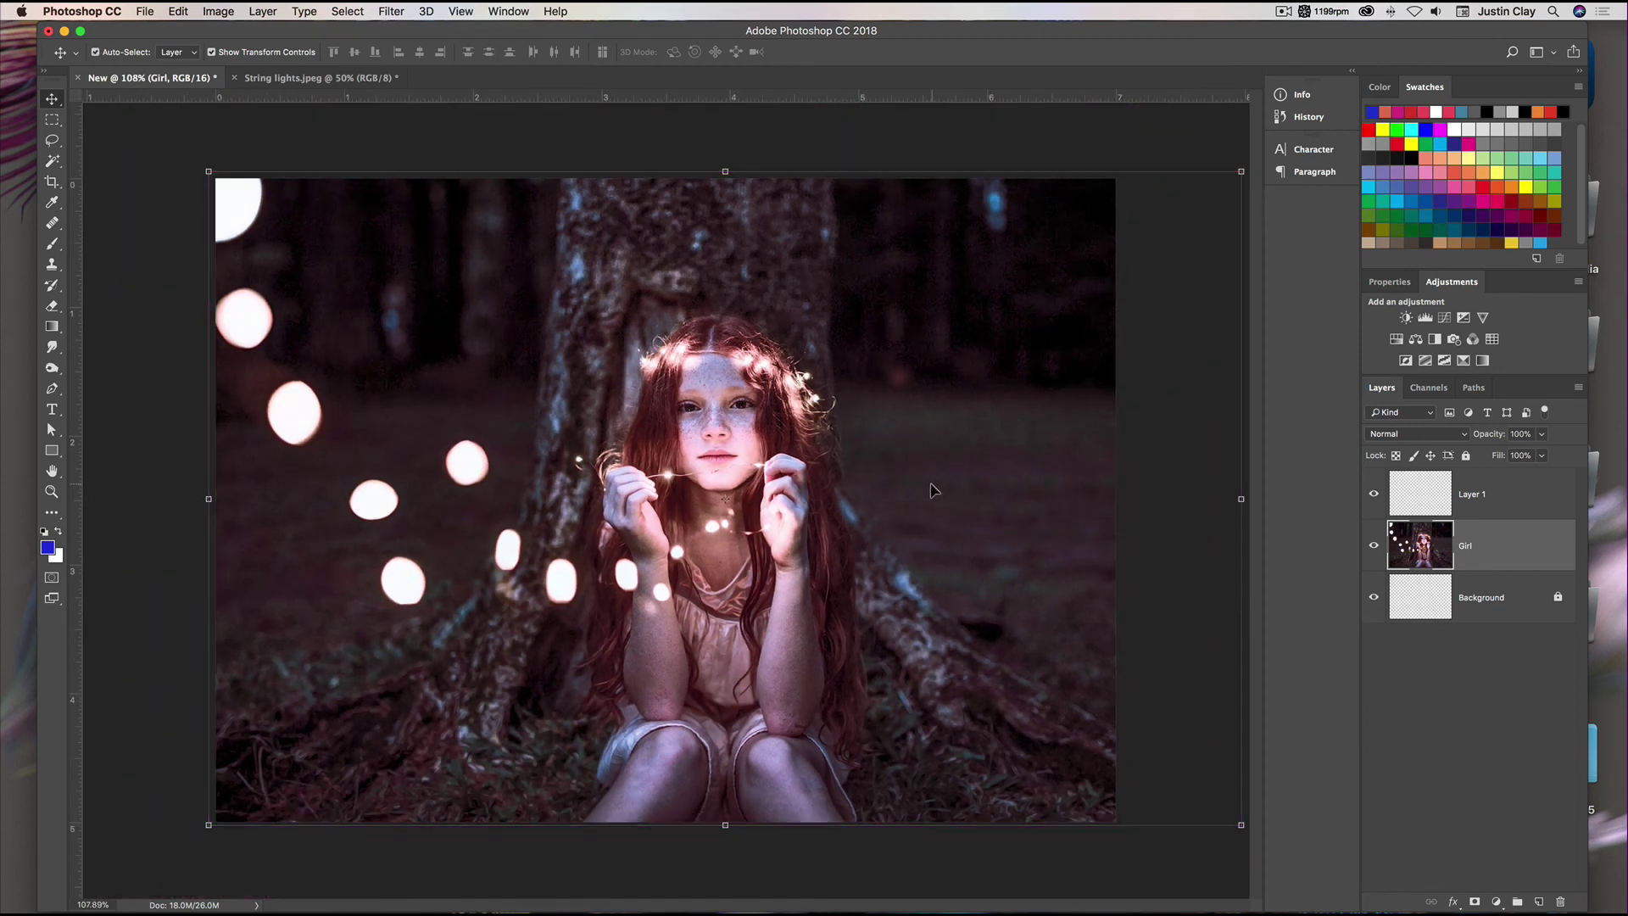
left_click(1511, 494)
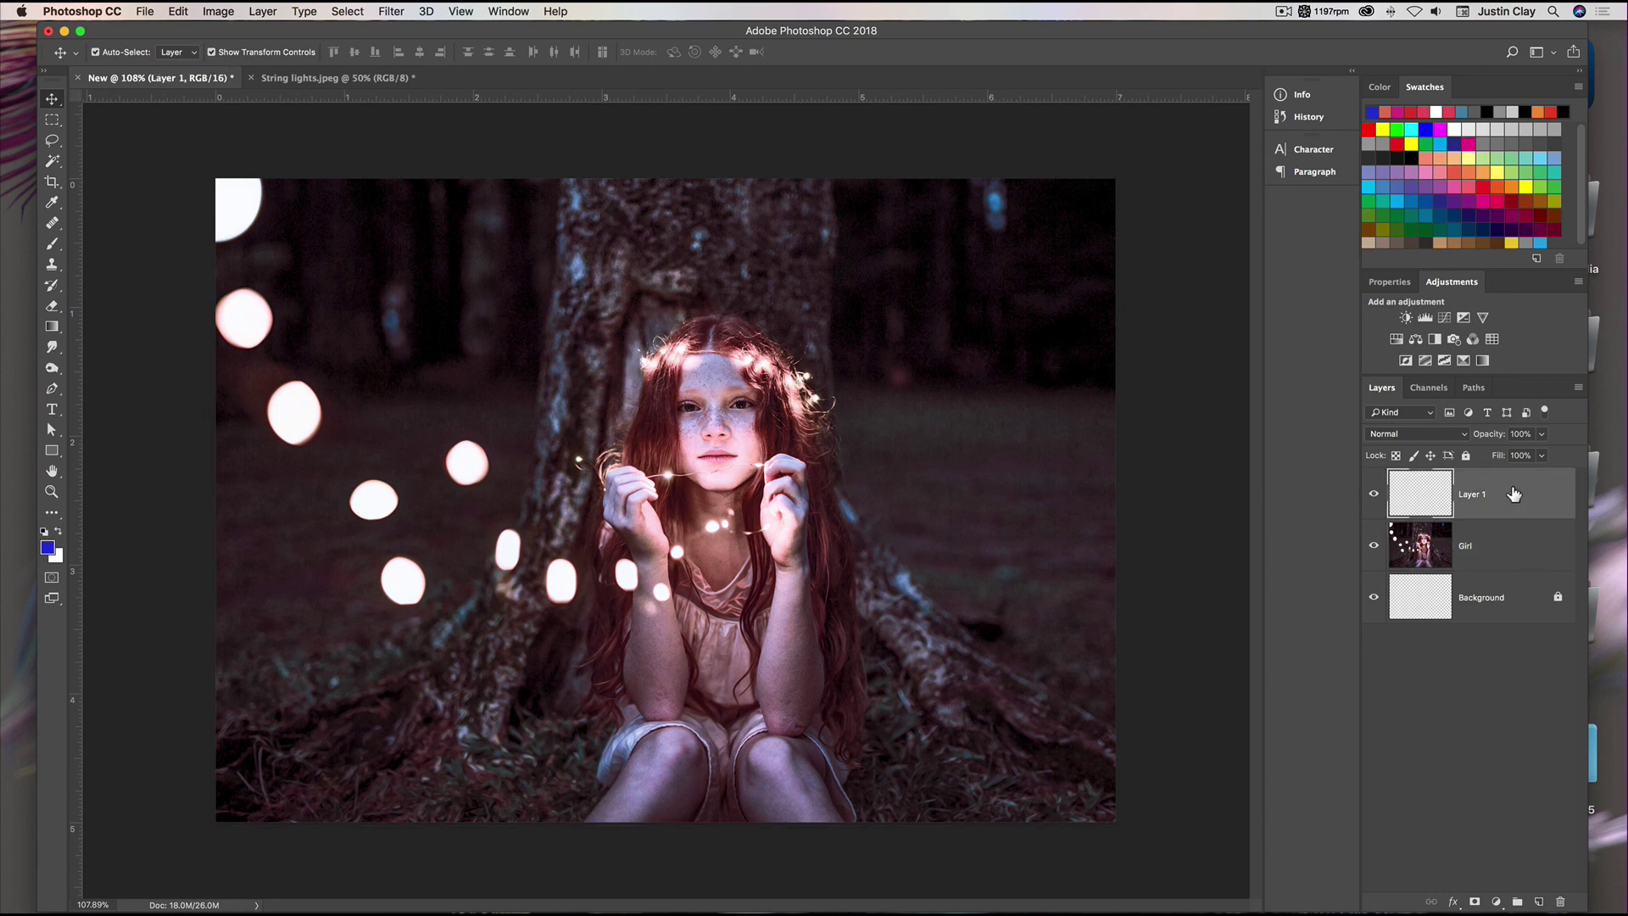
Step: Undo the Camera Raw Filter on the Girl photo
key("super+equal")
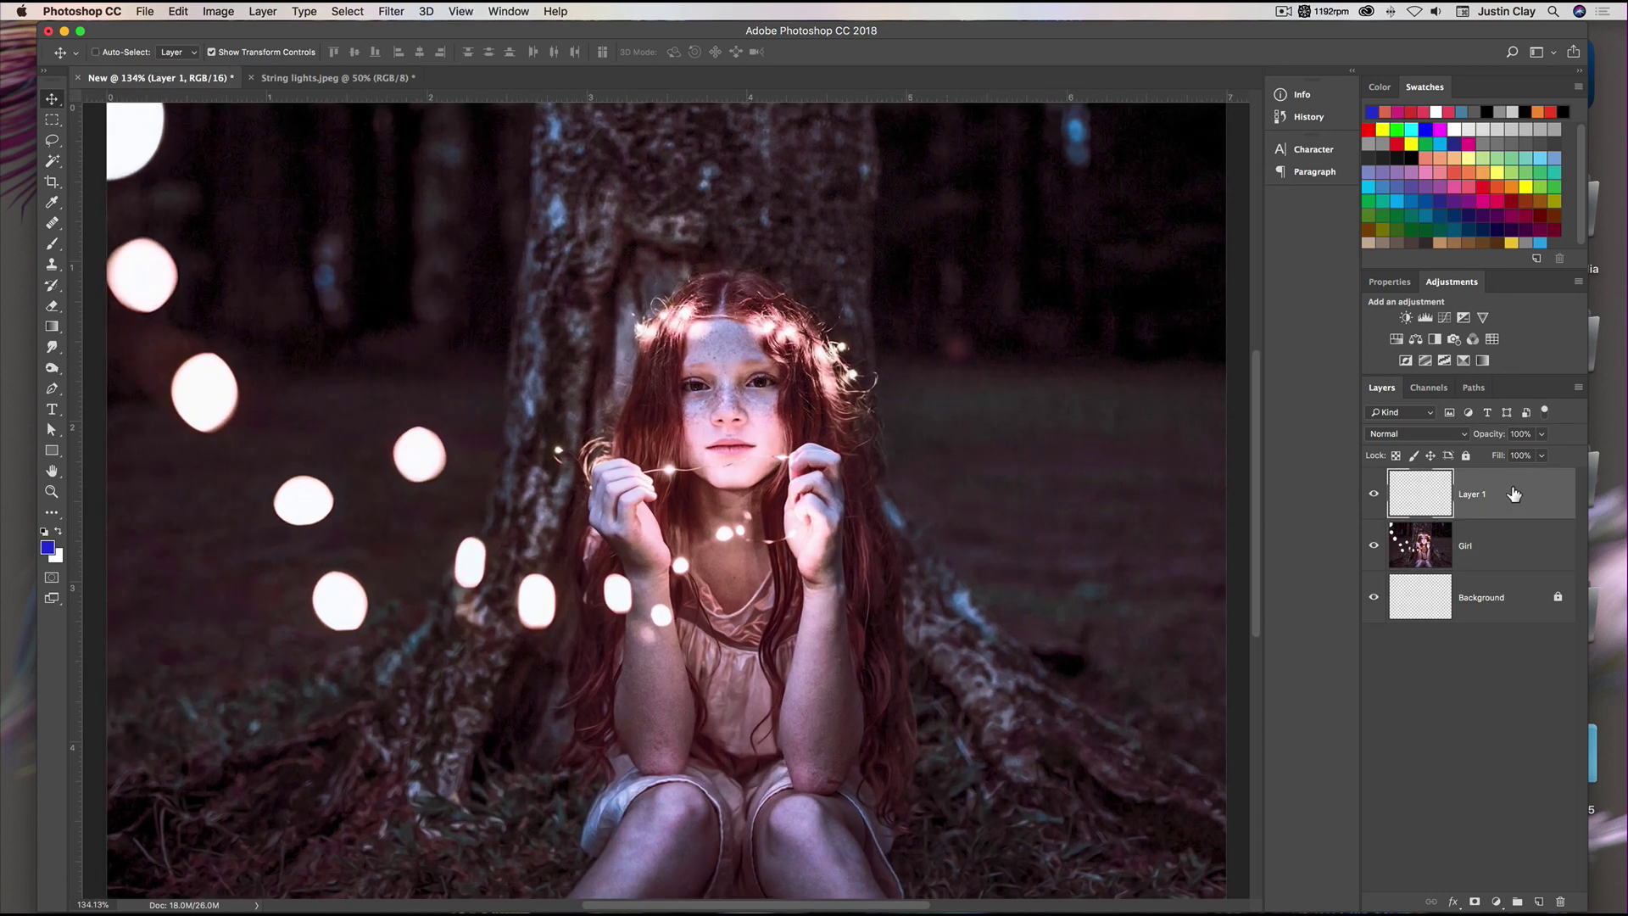
key("super+z")
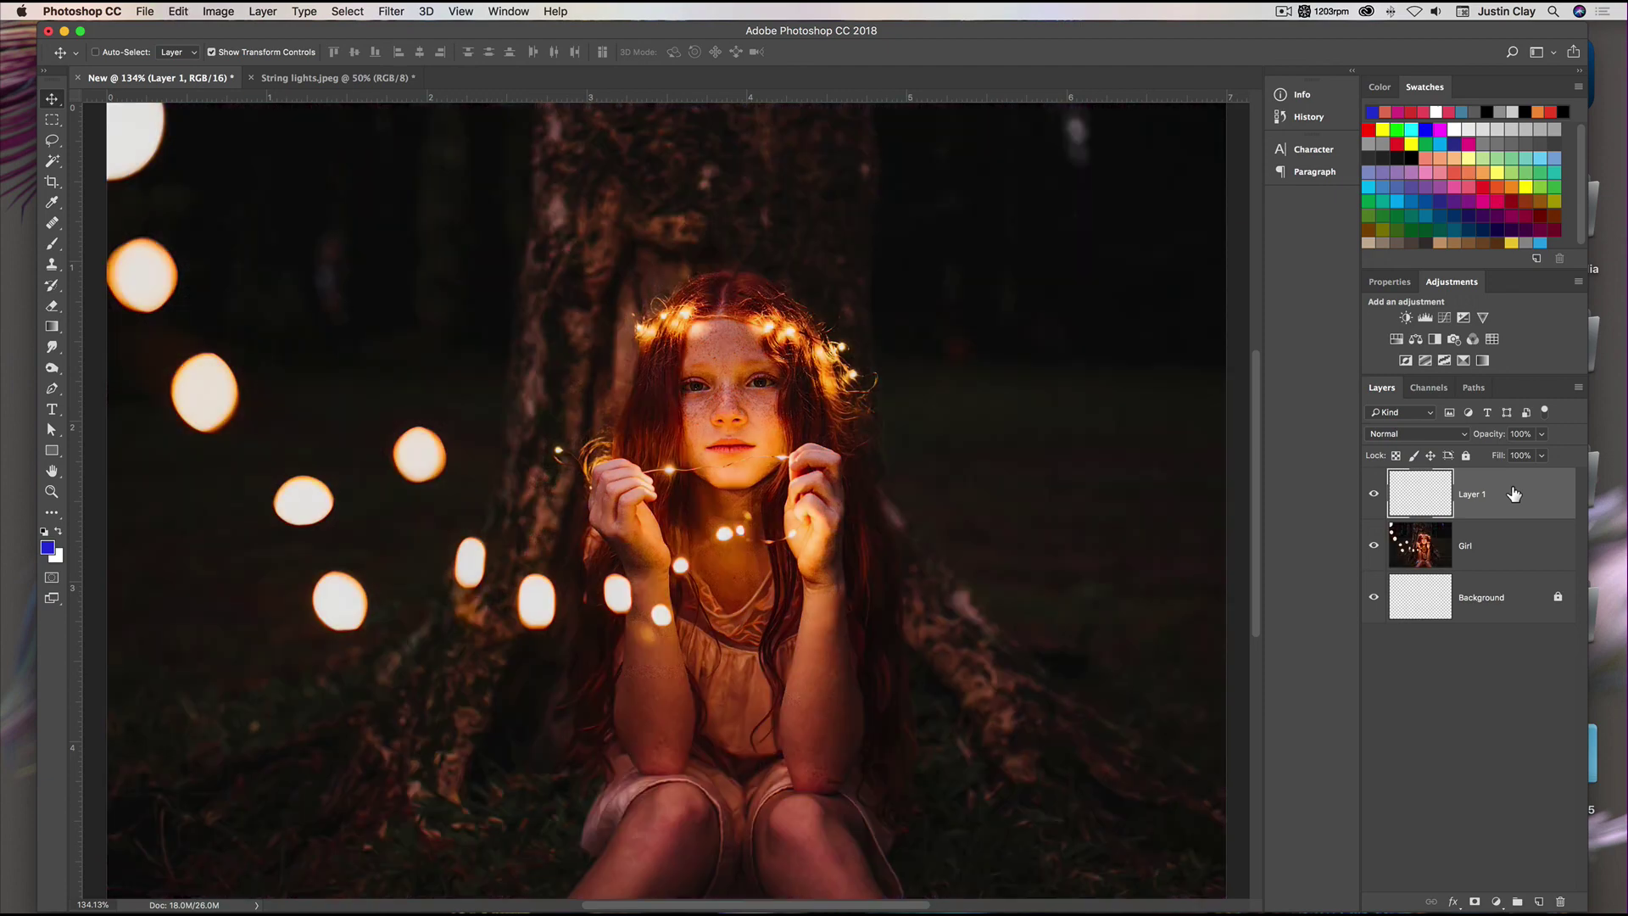
left_click(1283, 11)
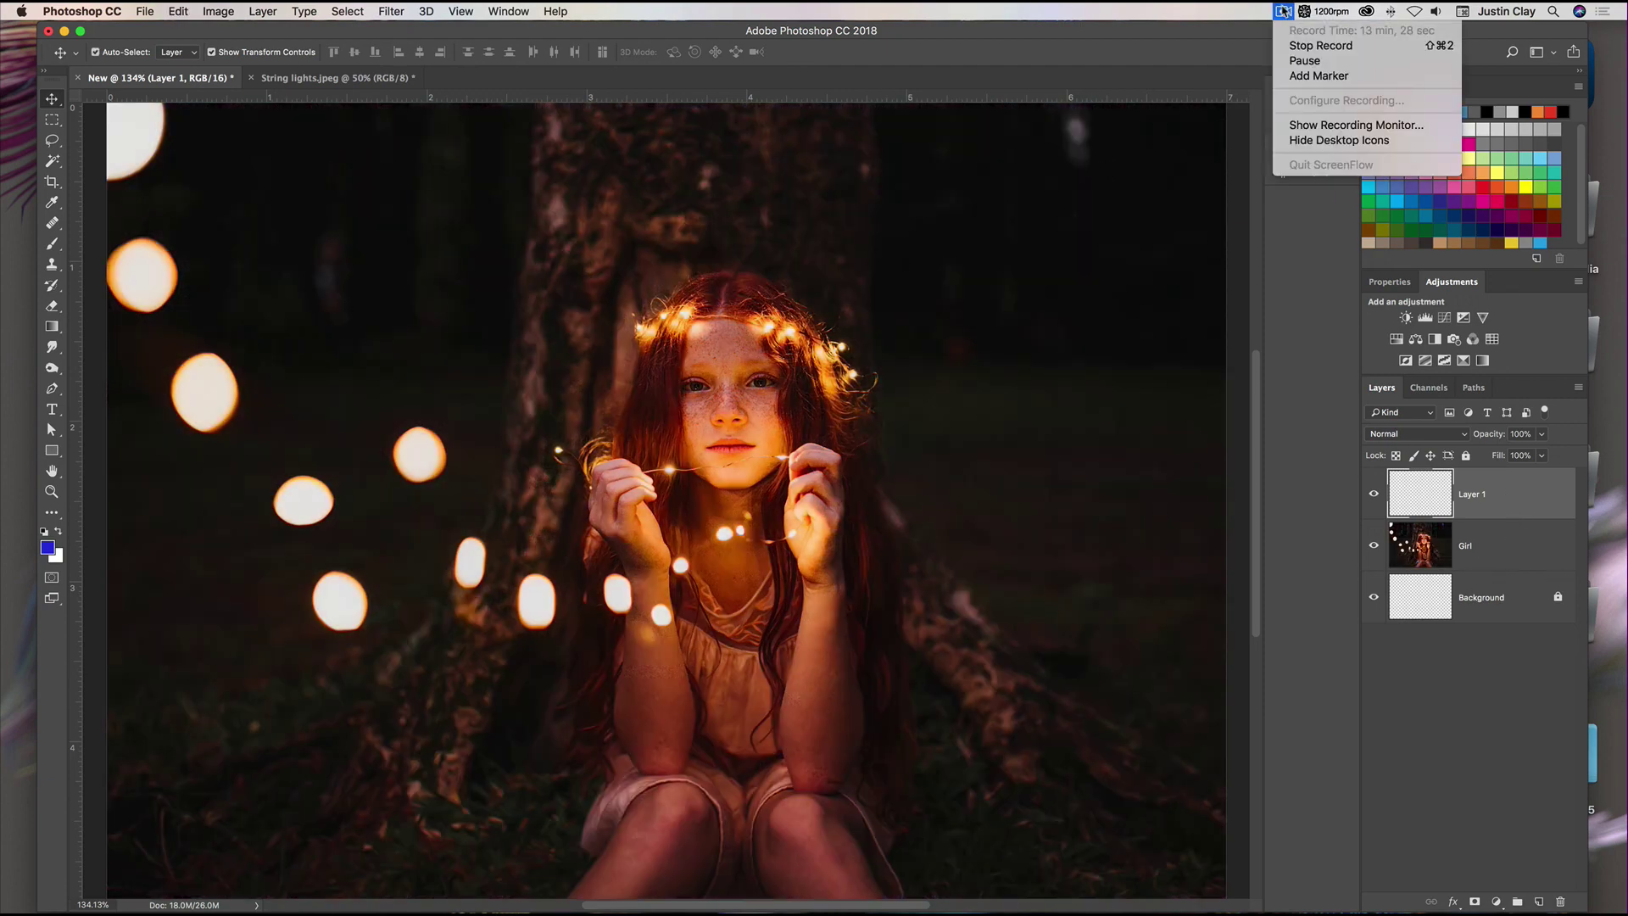